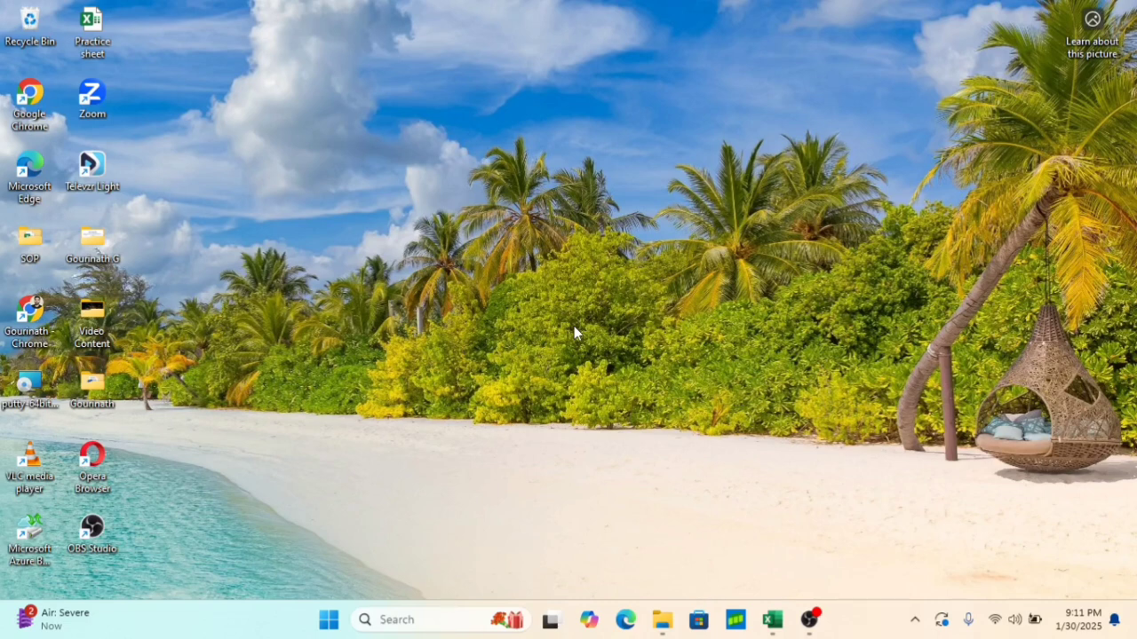
Switch to Excel with the Practice sheet workbook open
{"action": "left_click", "coordinate": [771, 620]}
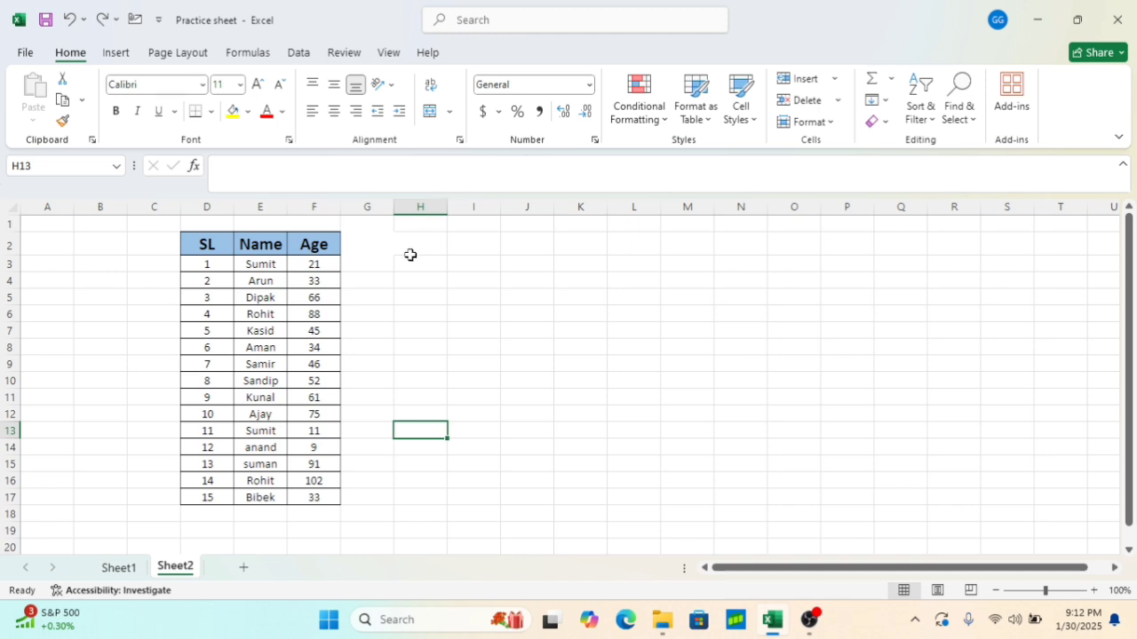
{"action": "left_click_drag", "start_coordinate": [218, 242], "coordinate": [329, 497]}
{"action": "left_click", "coordinate": [383, 411]}
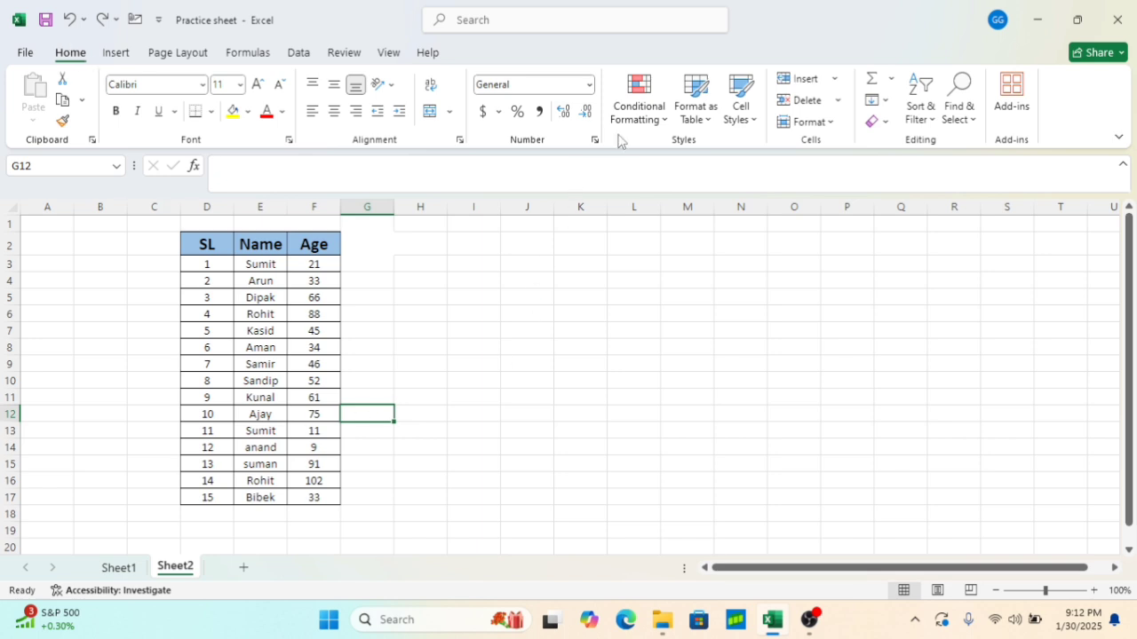
{"action": "left_click", "coordinate": [655, 121]}
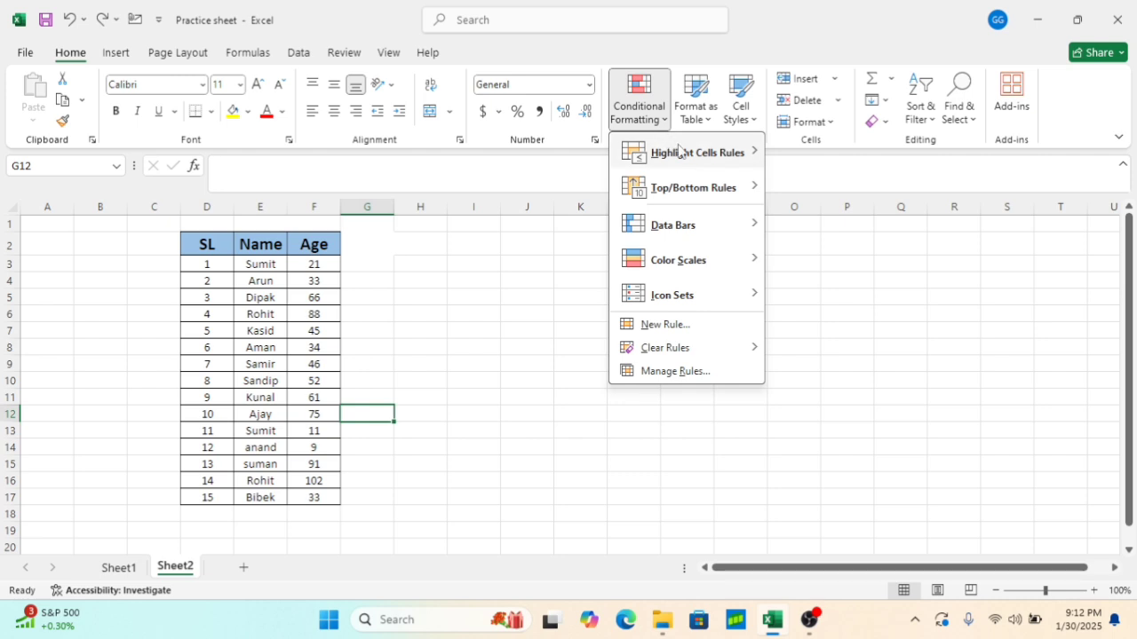
{"action": "mouse_move", "coordinate": [702, 171]}
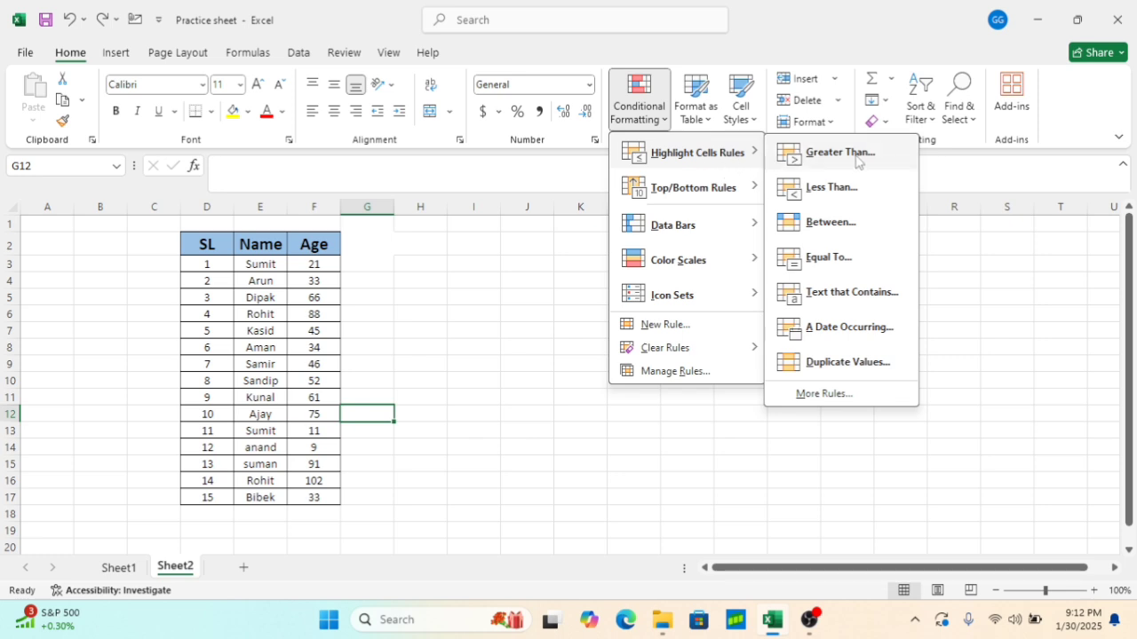
{"action": "left_click", "coordinate": [423, 291]}
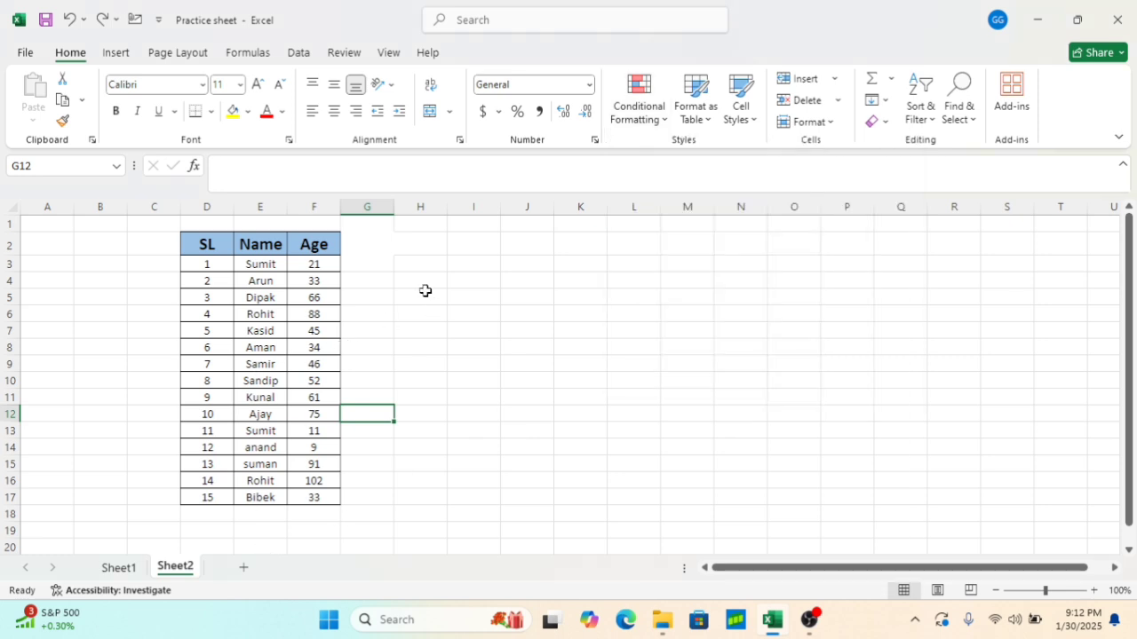
Highlight Age values in F3:F17 greater than 30 with Light Red Fill with Dark Red Text
{"action": "left_click", "coordinate": [317, 266]}
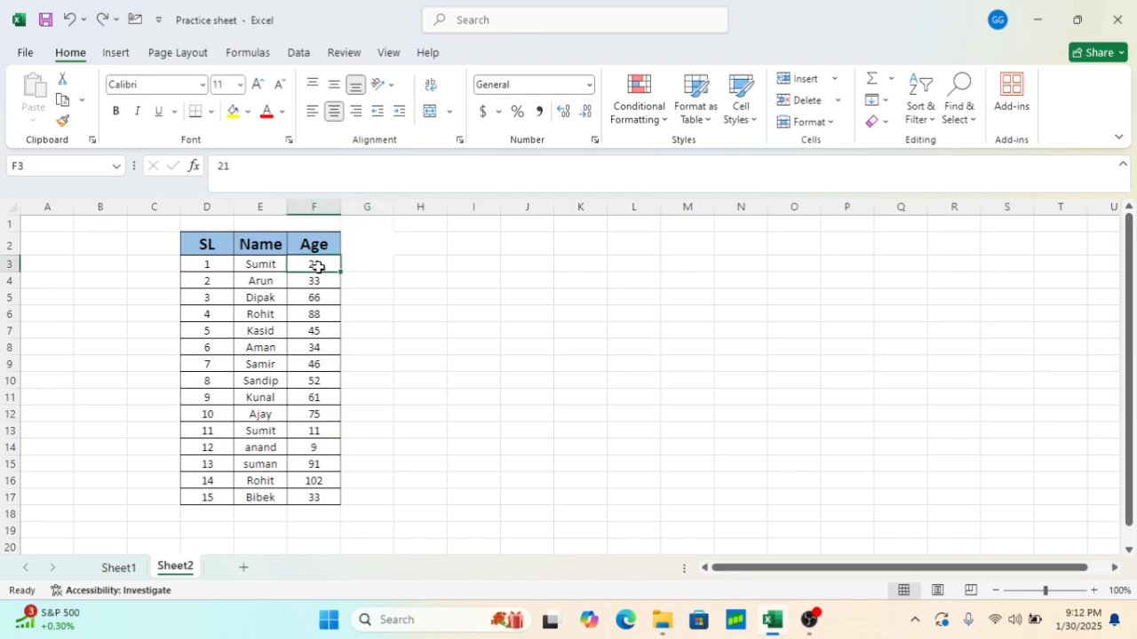
{"action": "key", "text": "shift+Down"}
{"action": "key", "text": "shift+Down"}
{"action": "key", "text": "shift+Down"}
{"action": "key", "text": "shift+Down"}
{"action": "key", "text": "shift+Down"}
{"action": "key", "text": "shift+Down"}
{"action": "key", "text": "shift+Down"}
{"action": "key", "text": "shift+Down"}
{"action": "key", "text": "shift+Down"}
{"action": "key", "text": "shift+Down"}
{"action": "key", "text": "shift+Down"}
{"action": "key", "text": "shift+Down"}
{"action": "key", "text": "shift+Down"}
{"action": "key", "text": "shift+Down"}
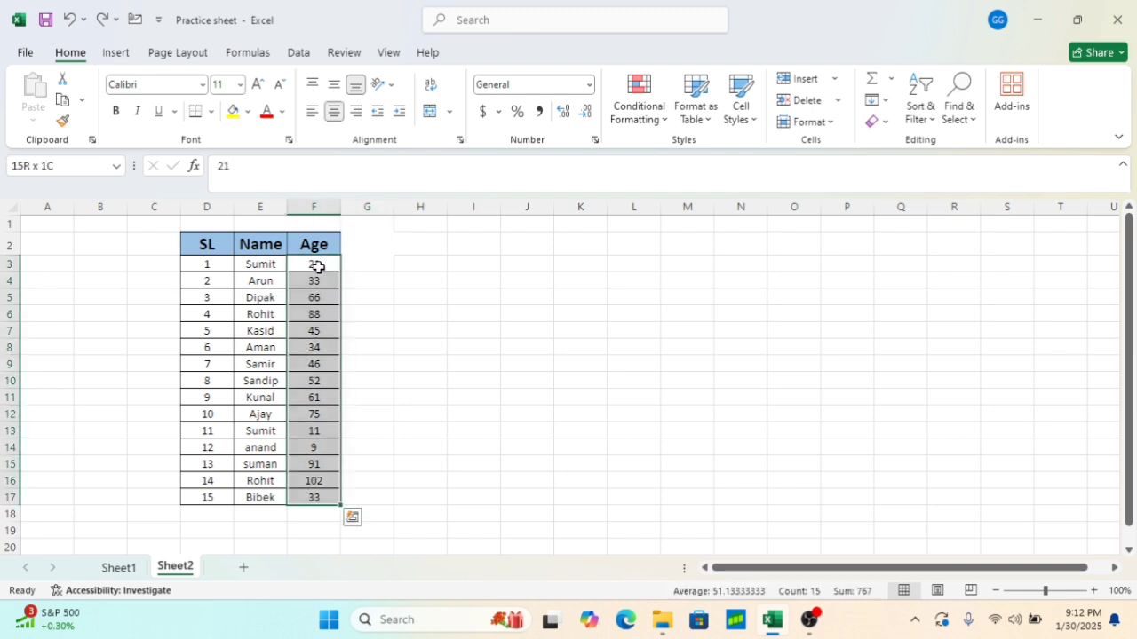
{"action": "left_click", "coordinate": [665, 121]}
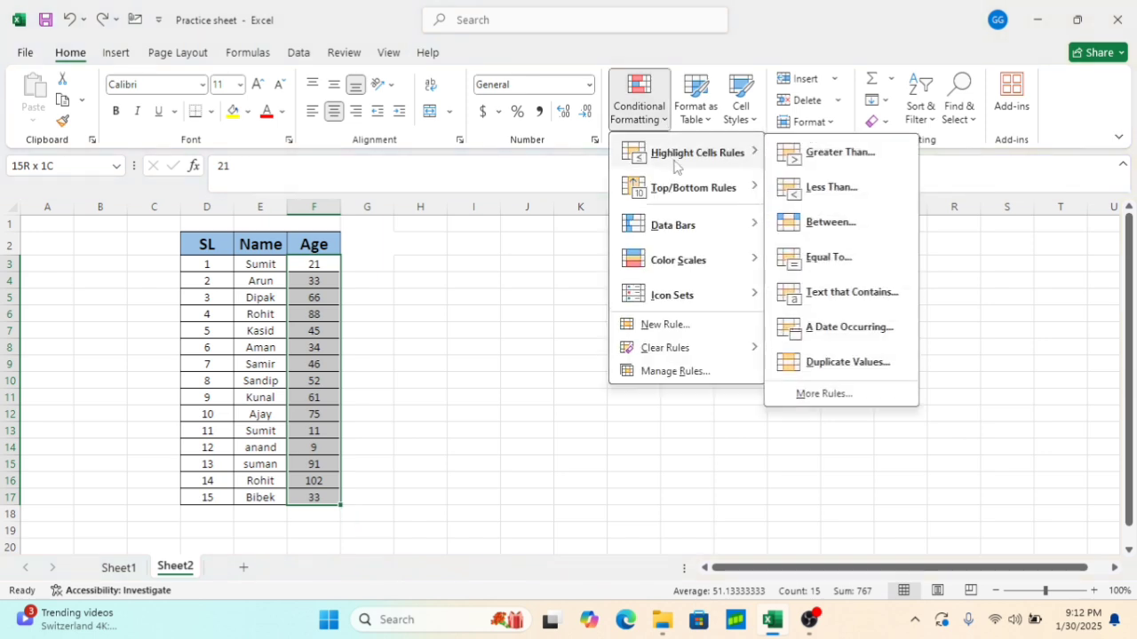
{"action": "left_click", "coordinate": [798, 158]}
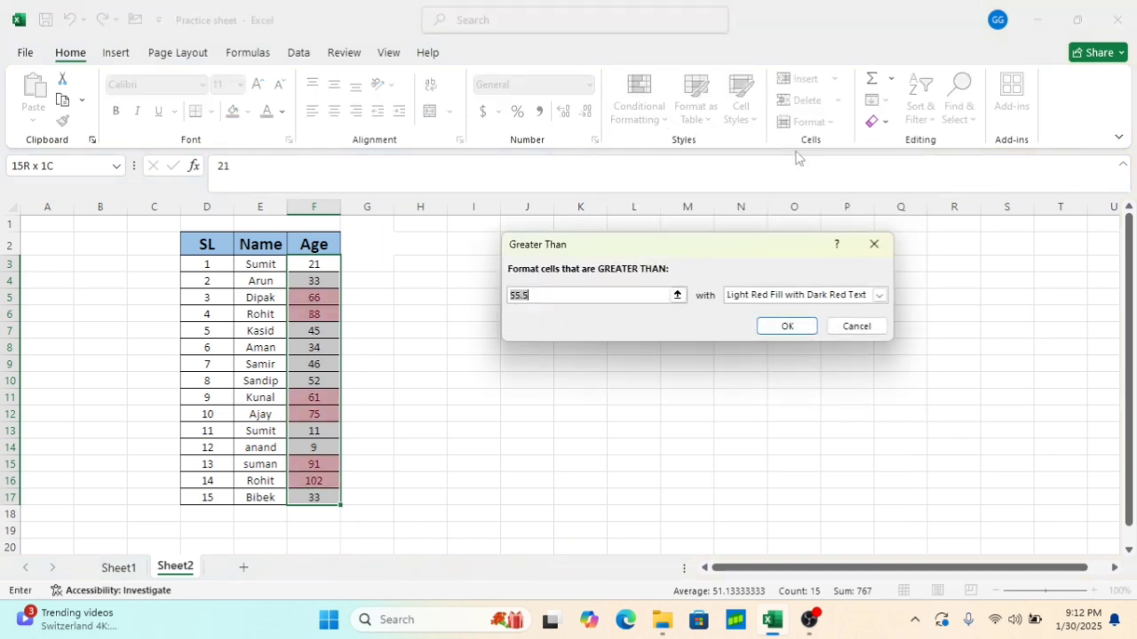
{"action": "key", "text": "BackSpace"}
{"action": "type", "text": "30"}
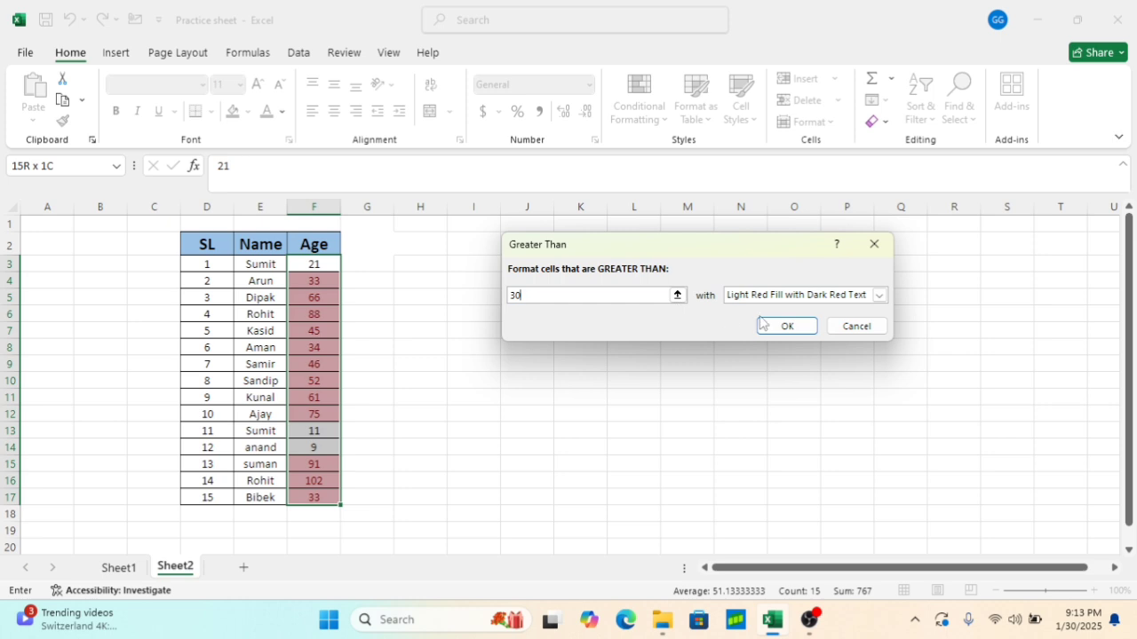
{"action": "left_click", "coordinate": [786, 326]}
{"action": "left_click", "coordinate": [495, 399]}
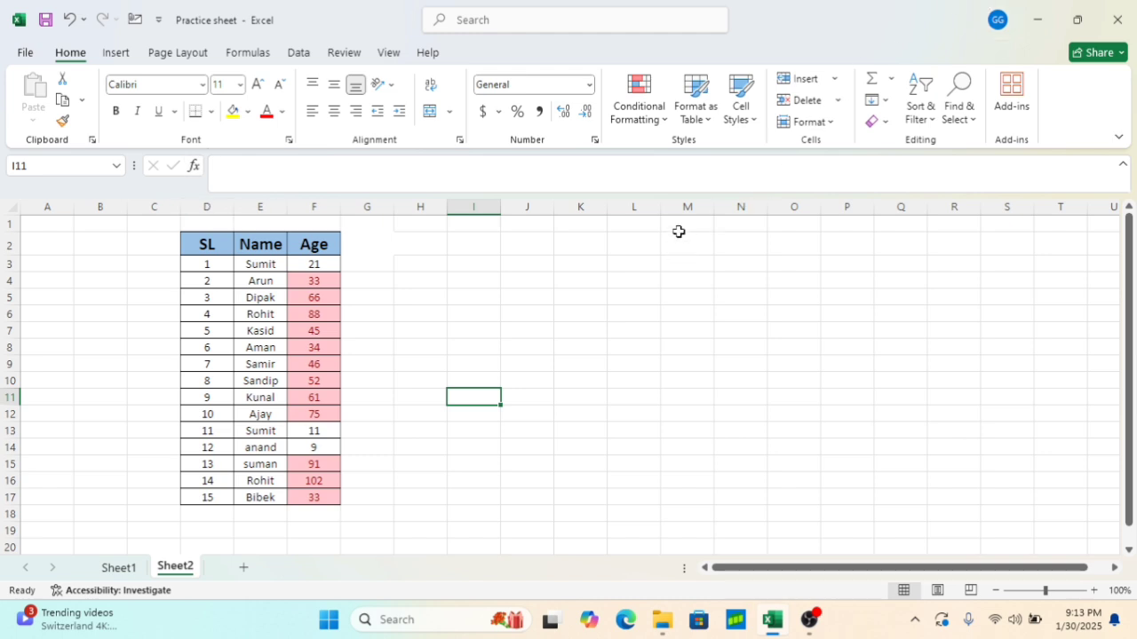
Try to clear conditional formatting rules from the selected cells
{"action": "left_click", "coordinate": [667, 123]}
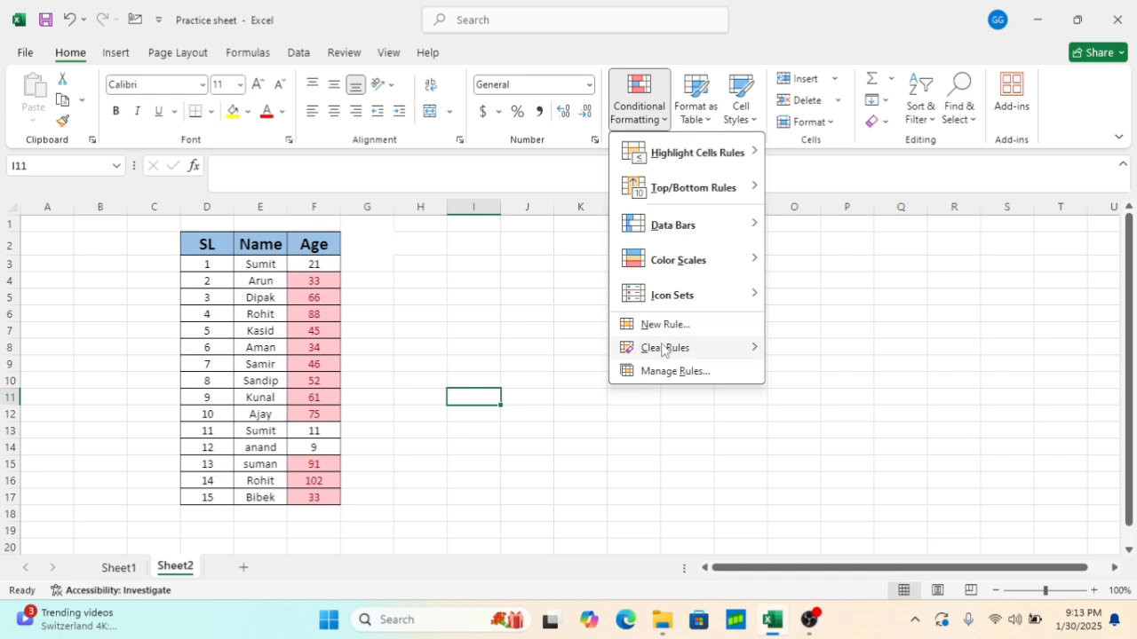
{"action": "mouse_move", "coordinate": [662, 350]}
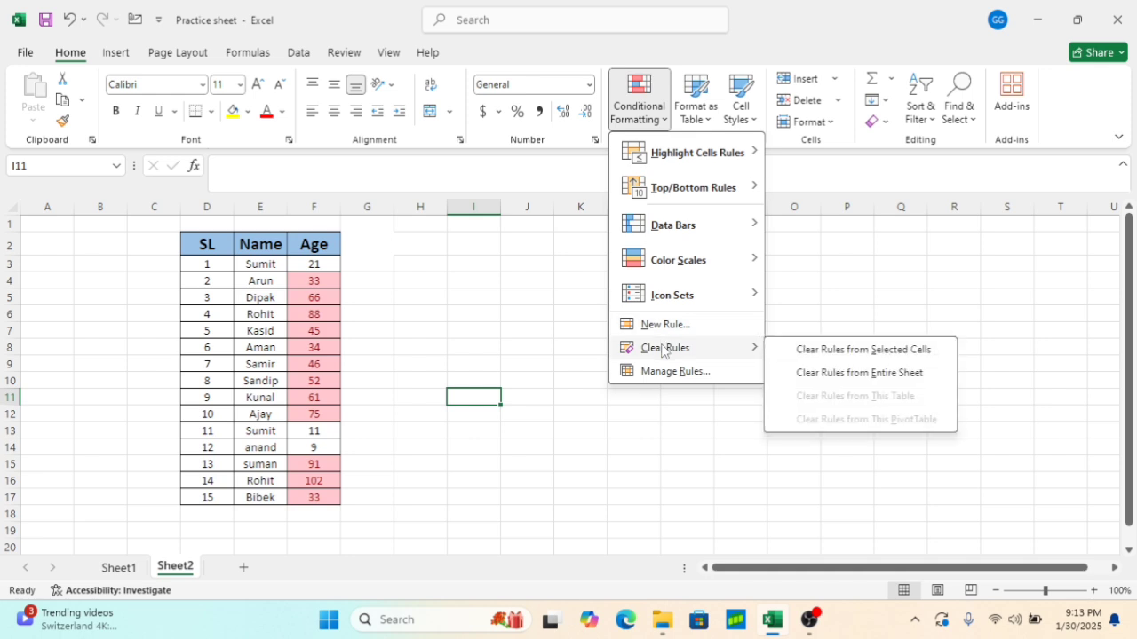
{"action": "left_click", "coordinate": [833, 352]}
{"action": "left_click", "coordinate": [561, 364]}
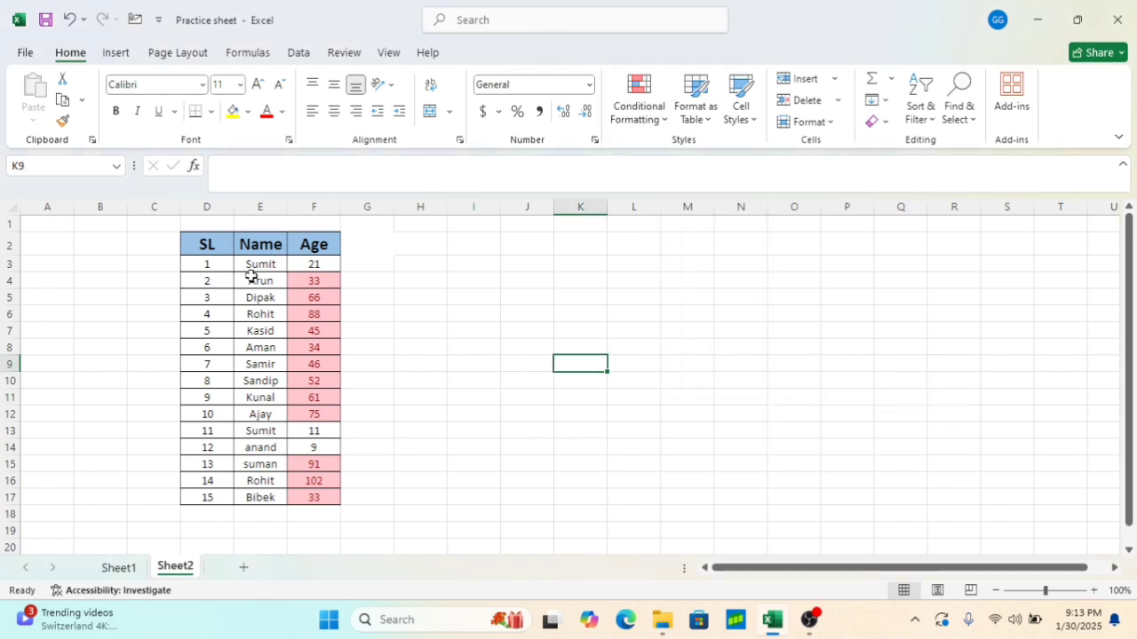
Clear the conditional formatting rules from the Age cells F3:F17
{"action": "left_click", "coordinate": [311, 263]}
{"action": "key", "text": "ctrl+shift+Down"}
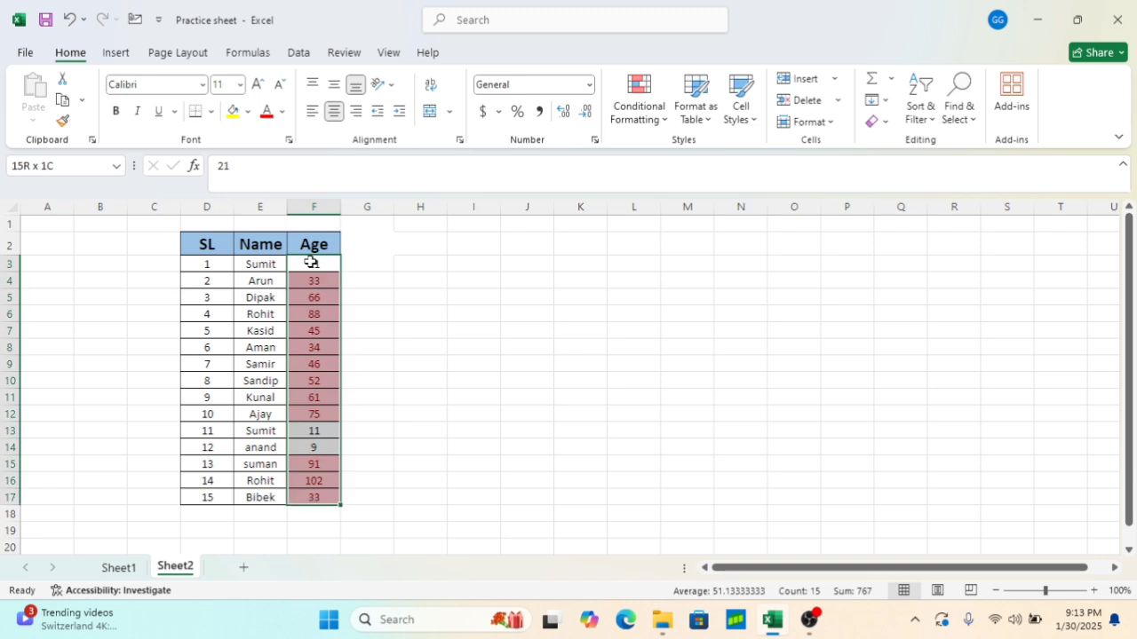
{"action": "left_click", "coordinate": [639, 106]}
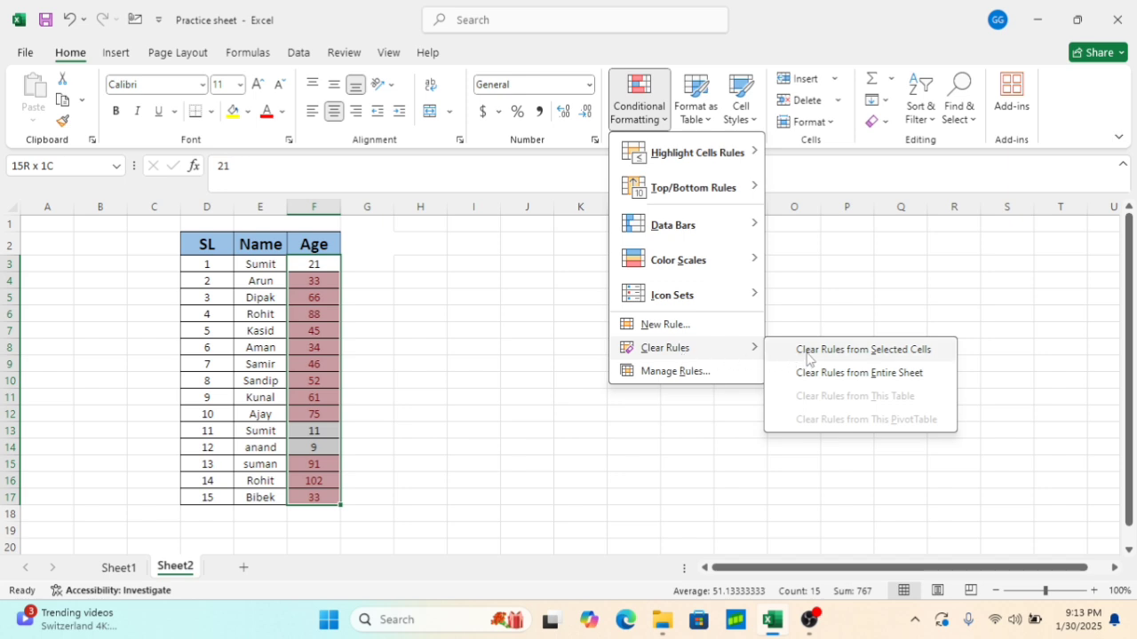
{"action": "left_click", "coordinate": [808, 352]}
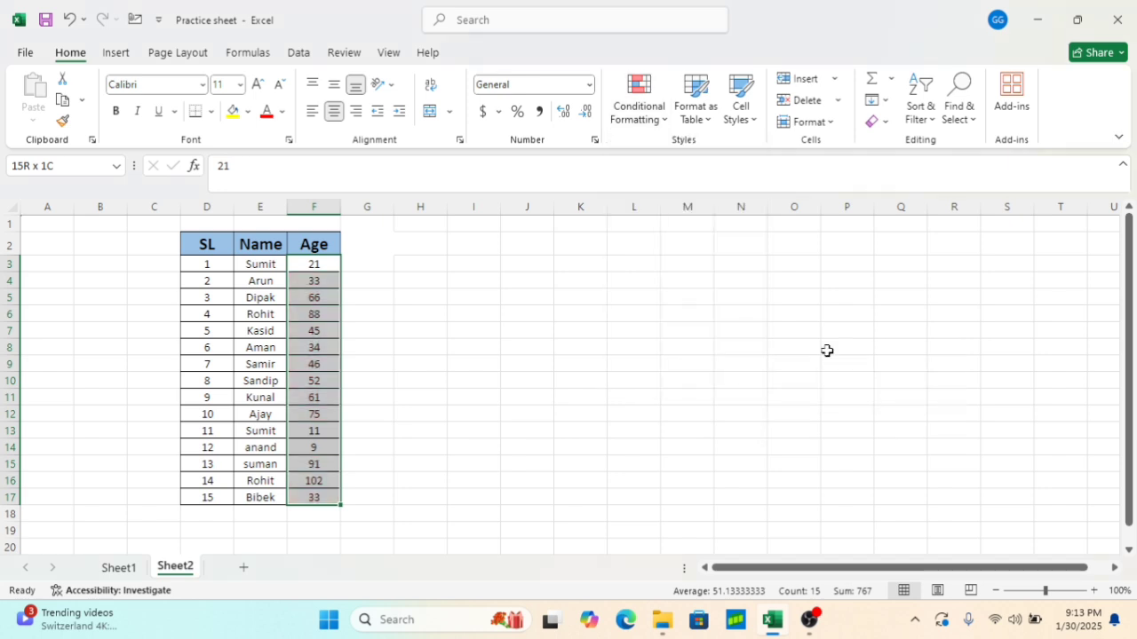
{"action": "left_click", "coordinate": [464, 318]}
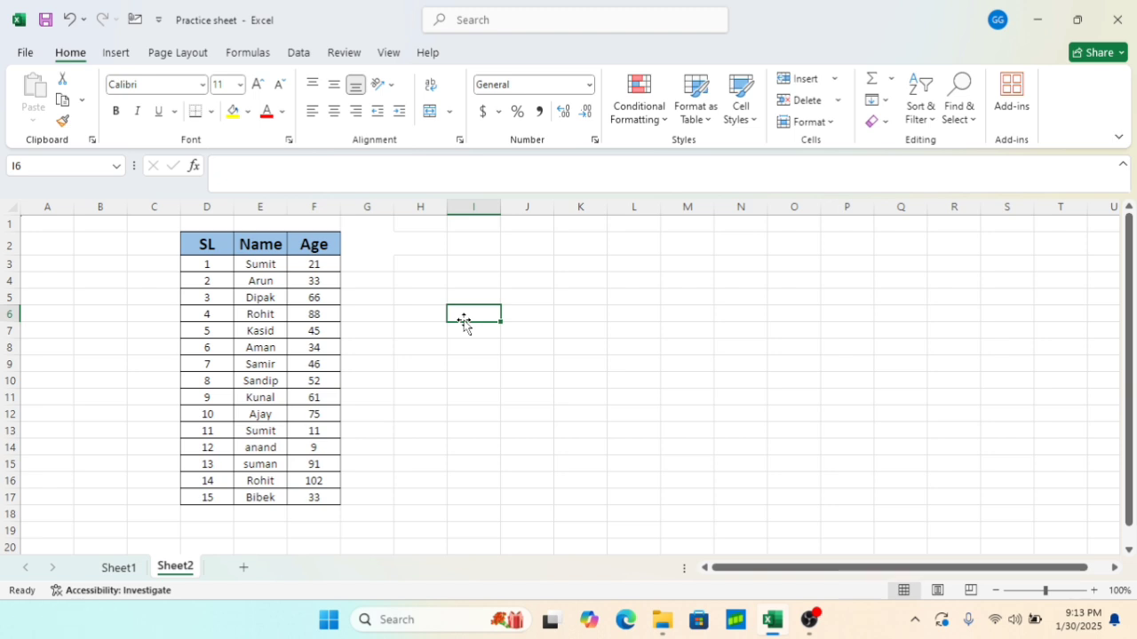
Highlight Age values in F3:F17 less than 30 with Light Red Fill with Dark Red Text
{"action": "left_click", "coordinate": [317, 264]}
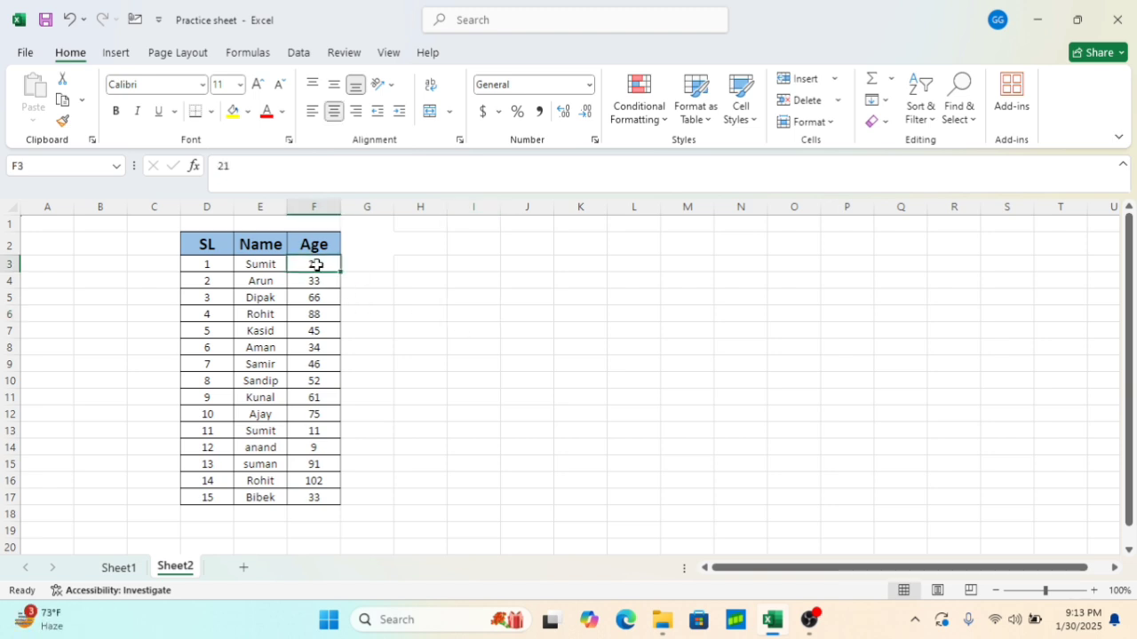
{"action": "key", "text": "ctrl+shift+Down"}
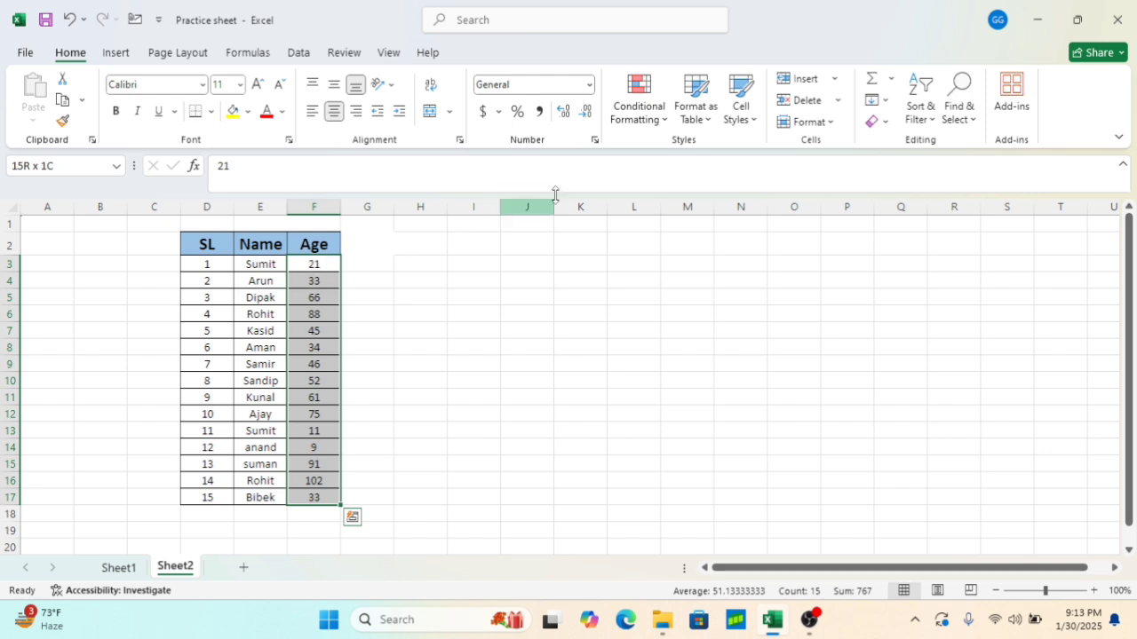
{"action": "left_click", "coordinate": [660, 125]}
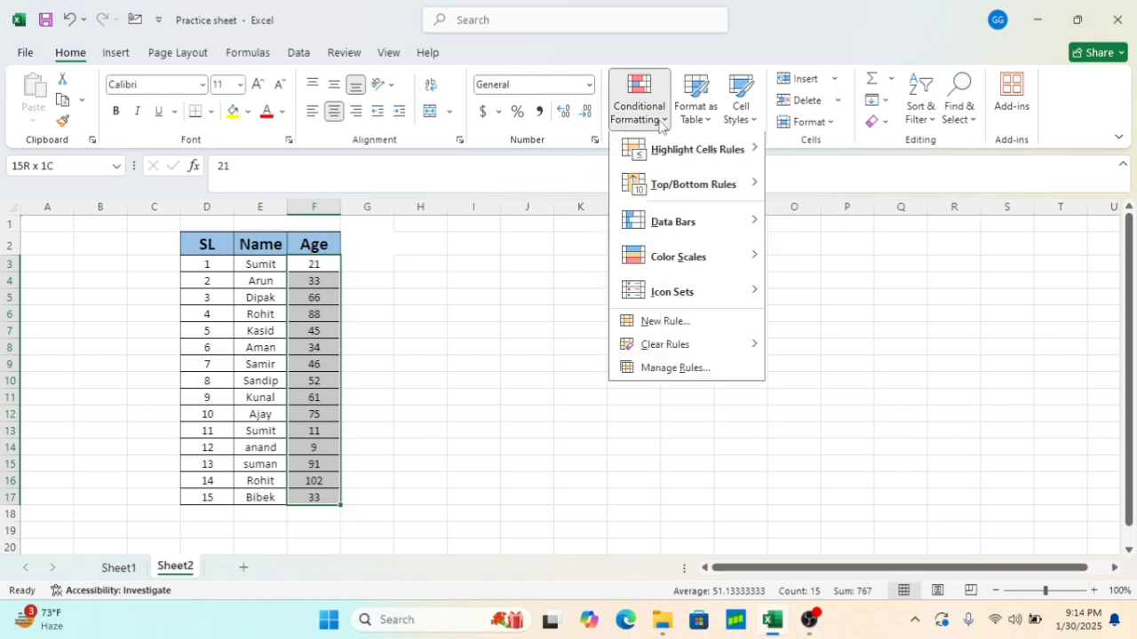
{"action": "mouse_move", "coordinate": [671, 157]}
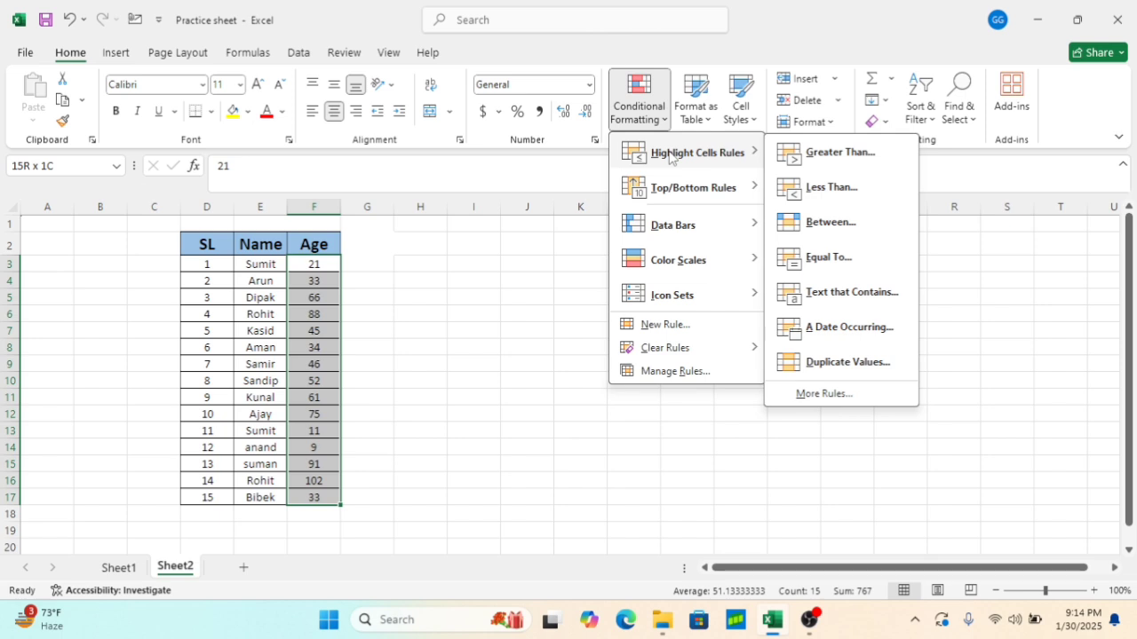
{"action": "left_click", "coordinate": [826, 187]}
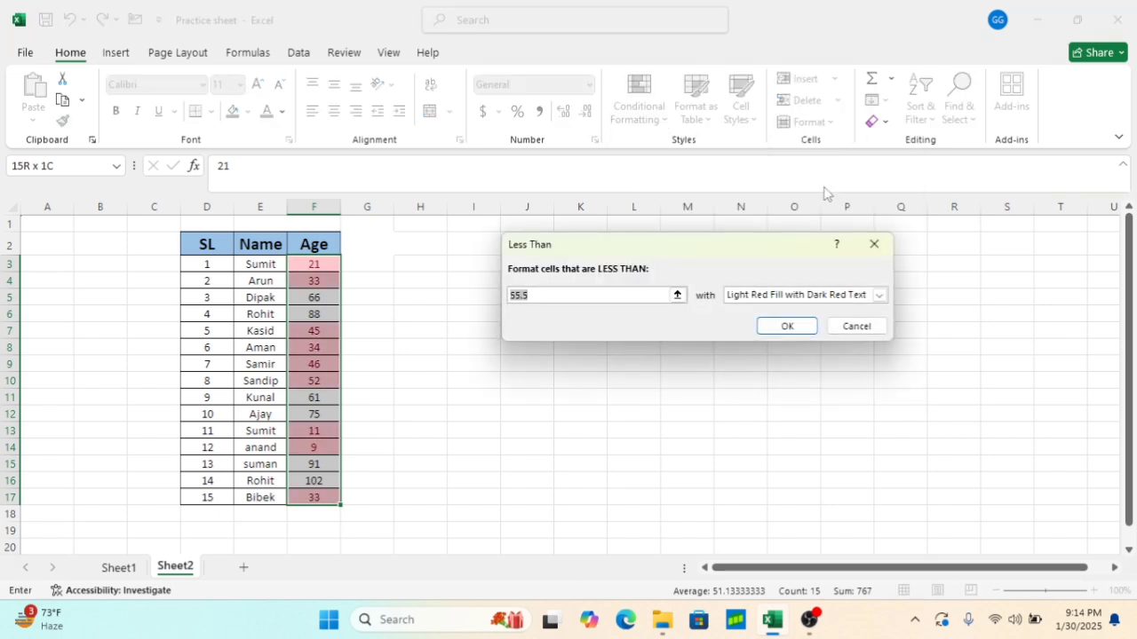
{"action": "key", "text": "BackSpace"}
{"action": "type", "text": "30"}
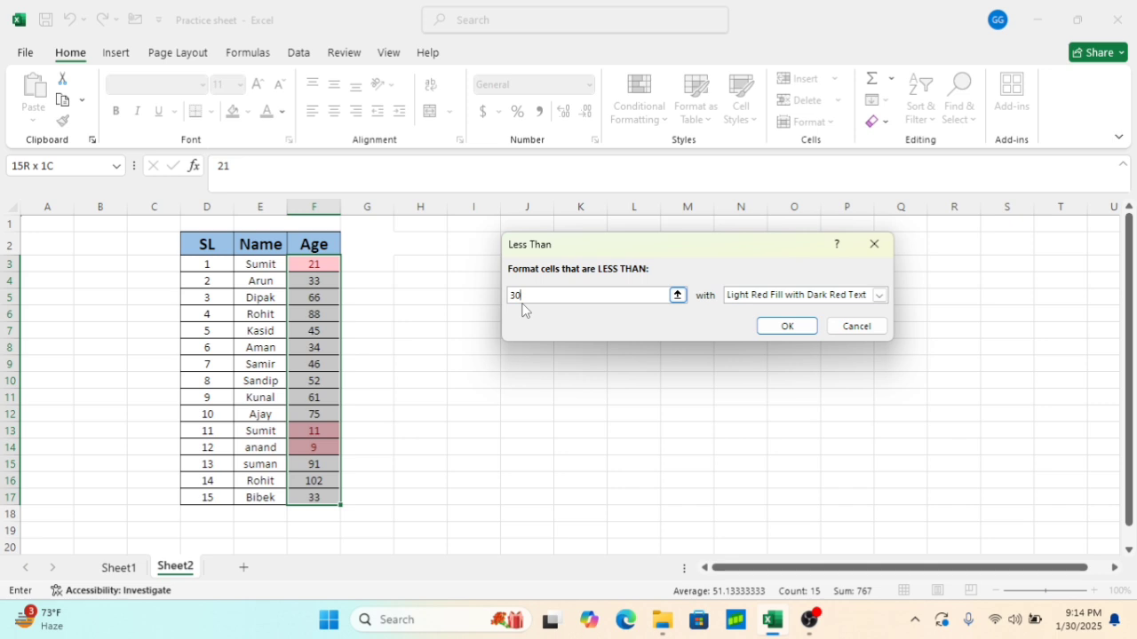
{"action": "left_click", "coordinate": [789, 330]}
{"action": "left_click", "coordinate": [449, 333]}
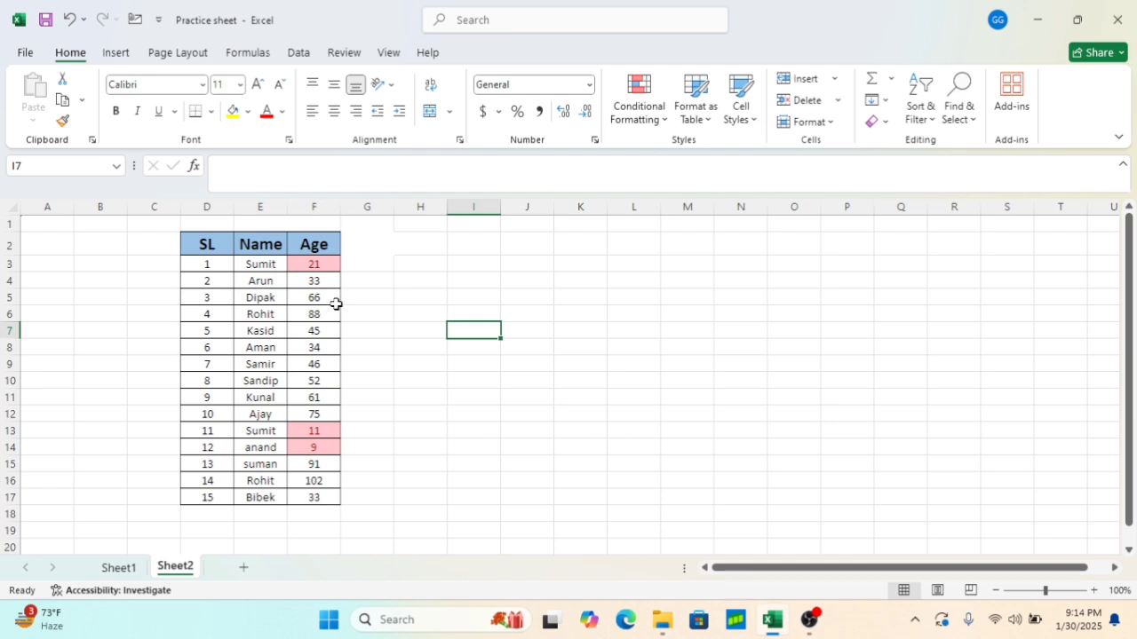
Clear the conditional formatting rules from the Age cells F3:F17 again
{"action": "left_click", "coordinate": [308, 264]}
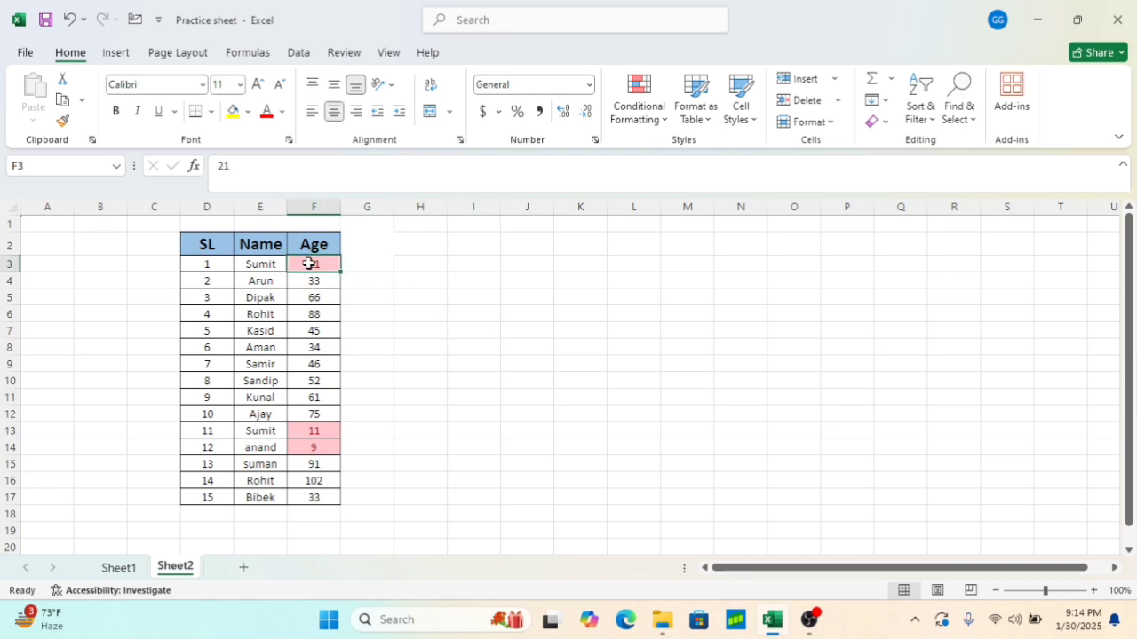
{"action": "key", "text": "ctrl+shift+Down"}
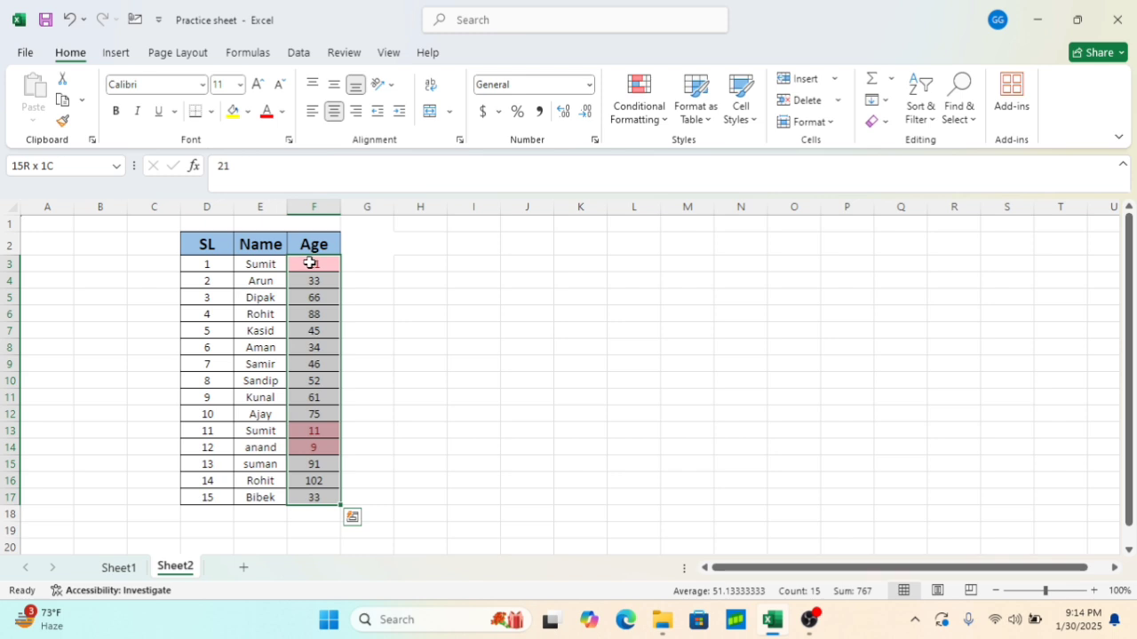
{"action": "left_click", "coordinate": [664, 123]}
{"action": "mouse_move", "coordinate": [675, 347]}
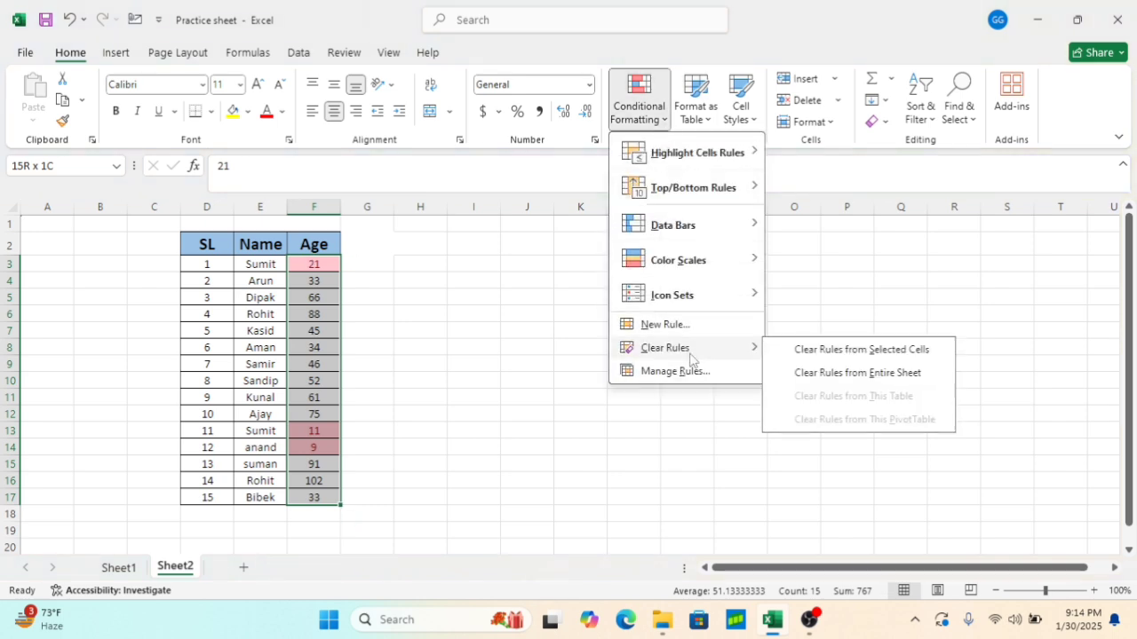
{"action": "left_click", "coordinate": [837, 348]}
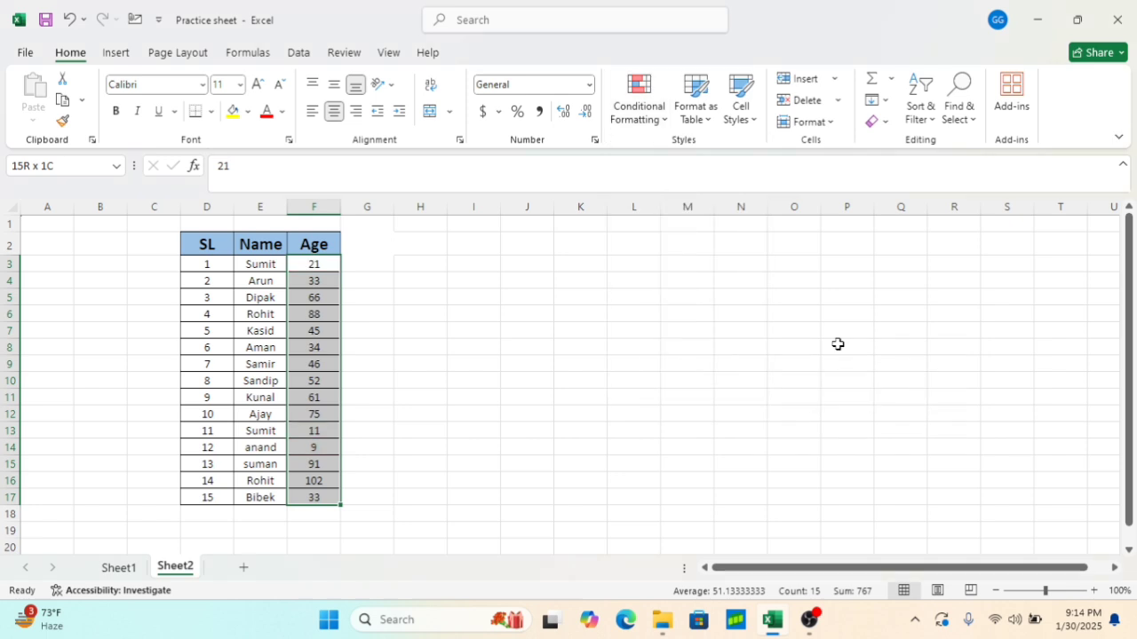
{"action": "left_click", "coordinate": [651, 343]}
Highlight Age values in F3:F17 between 30 and 50 with Light Red Fill with Dark Red Text
{"action": "left_click", "coordinate": [320, 267]}
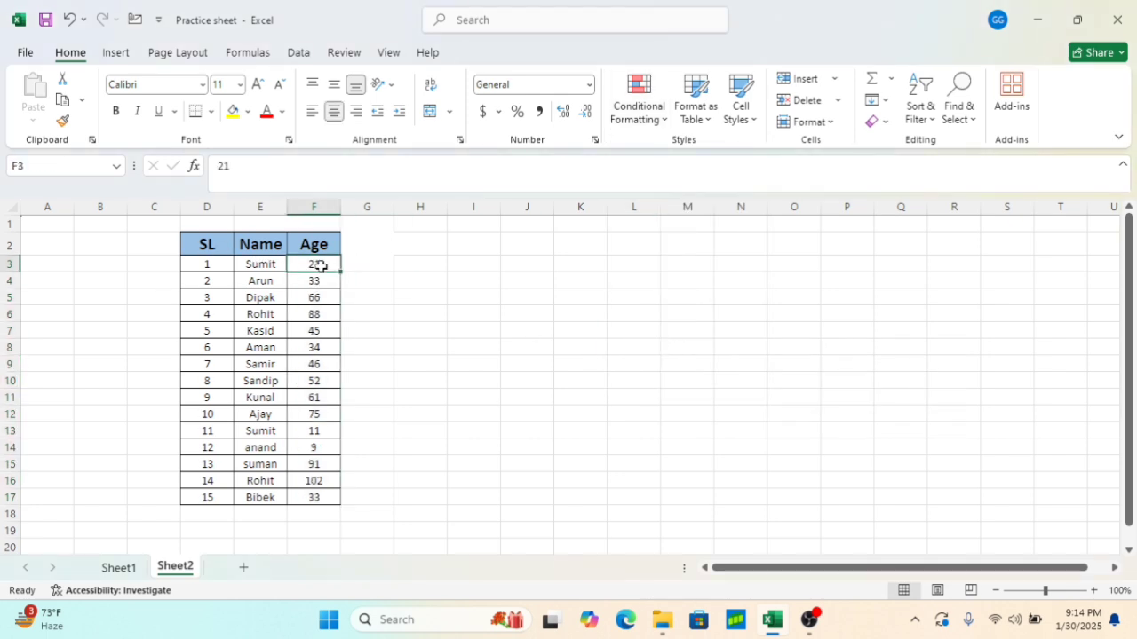
{"action": "key", "text": "ctrl+Down"}
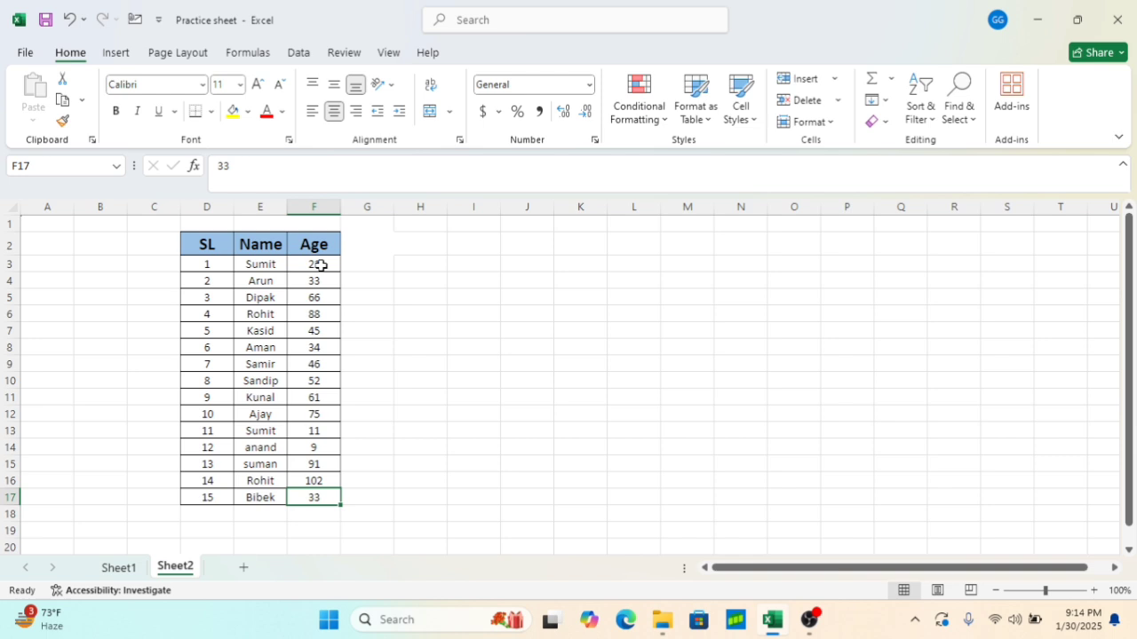
{"action": "left_click", "coordinate": [320, 265]}
{"action": "key", "text": "ctrl+shift+Down"}
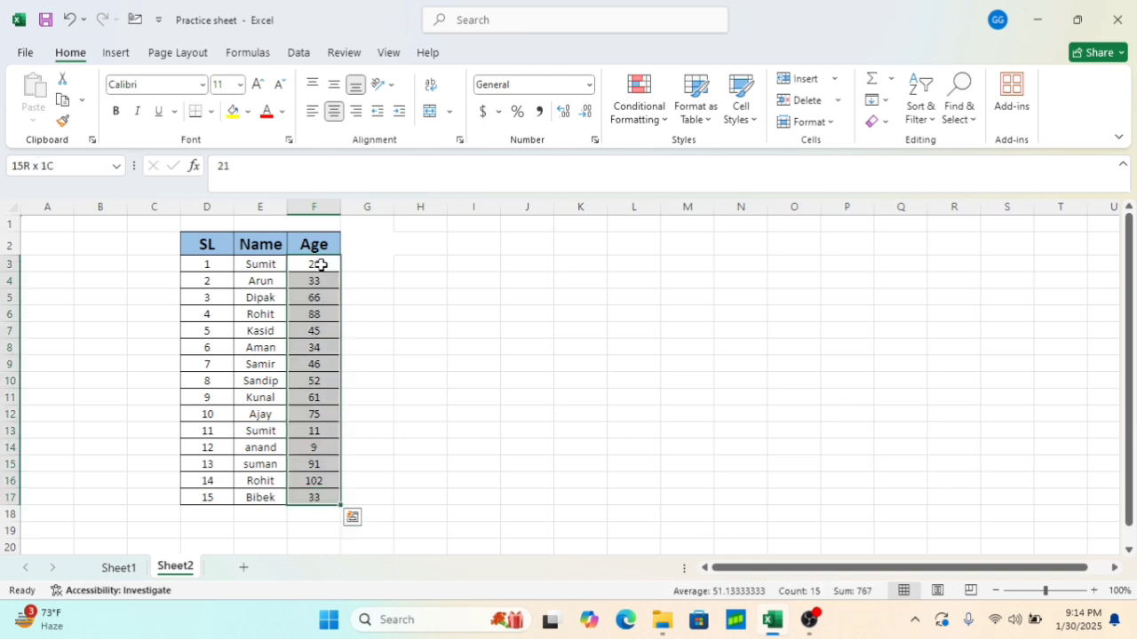
{"action": "left_click", "coordinate": [658, 129]}
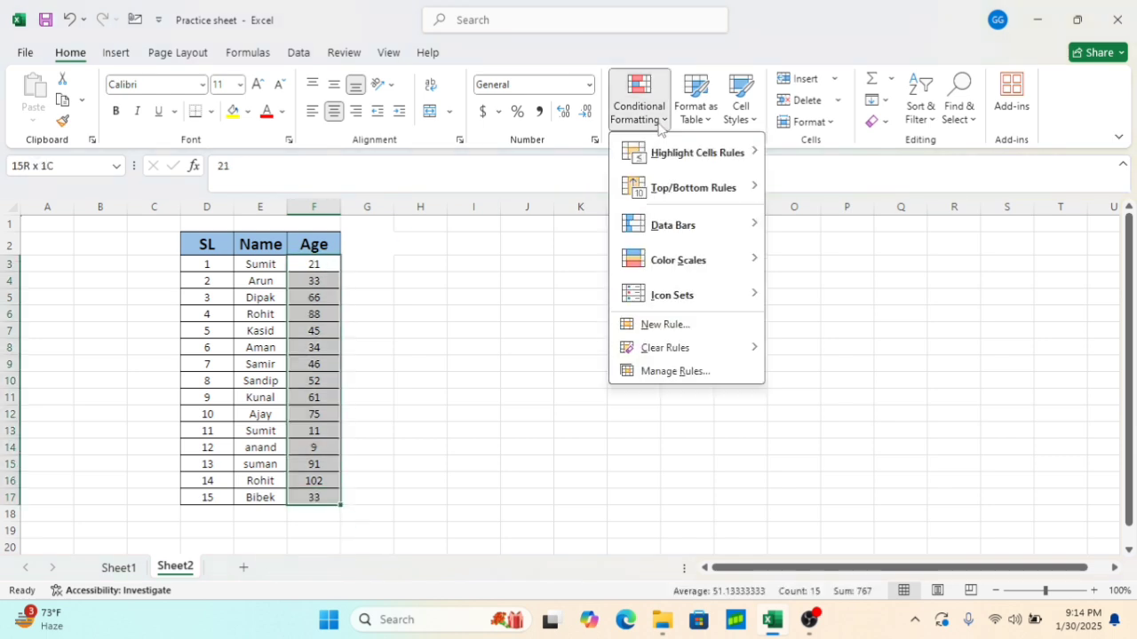
{"action": "mouse_move", "coordinate": [671, 162]}
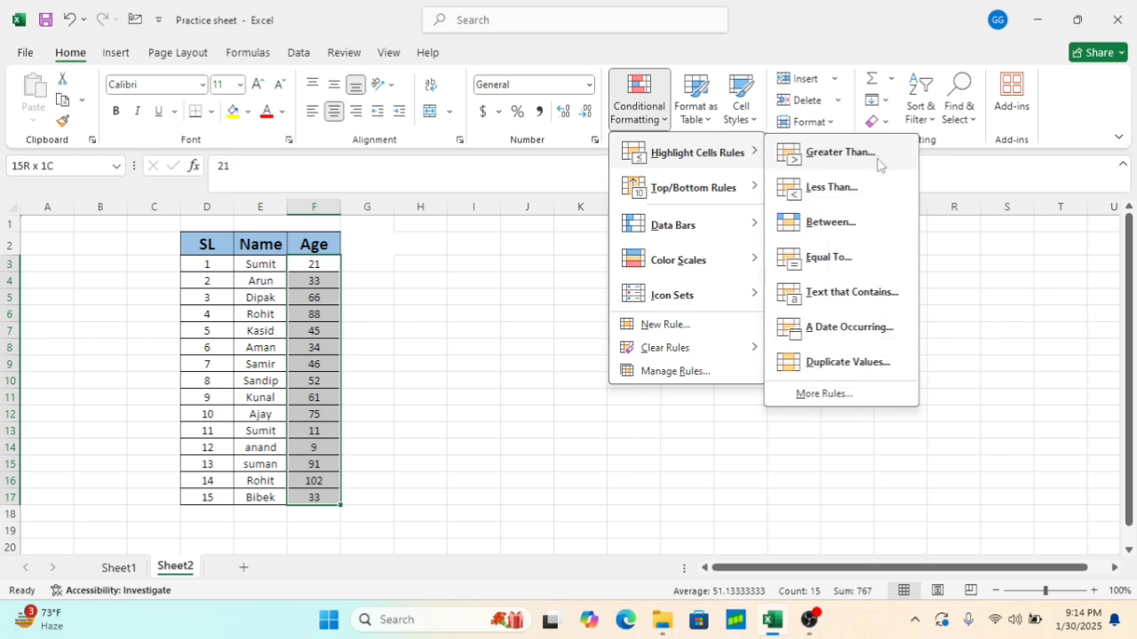
{"action": "left_click", "coordinate": [848, 228]}
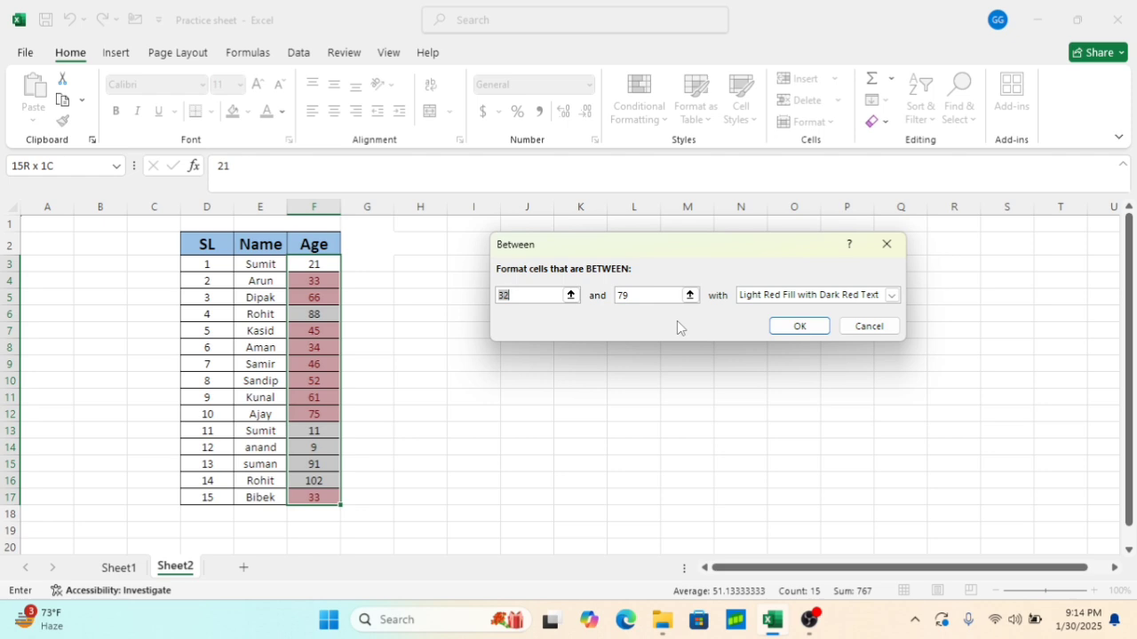
{"action": "key", "text": "BackSpace"}
{"action": "type", "text": "30"}
{"action": "double_click", "coordinate": [670, 301]}
{"action": "key", "text": "BackSpace"}
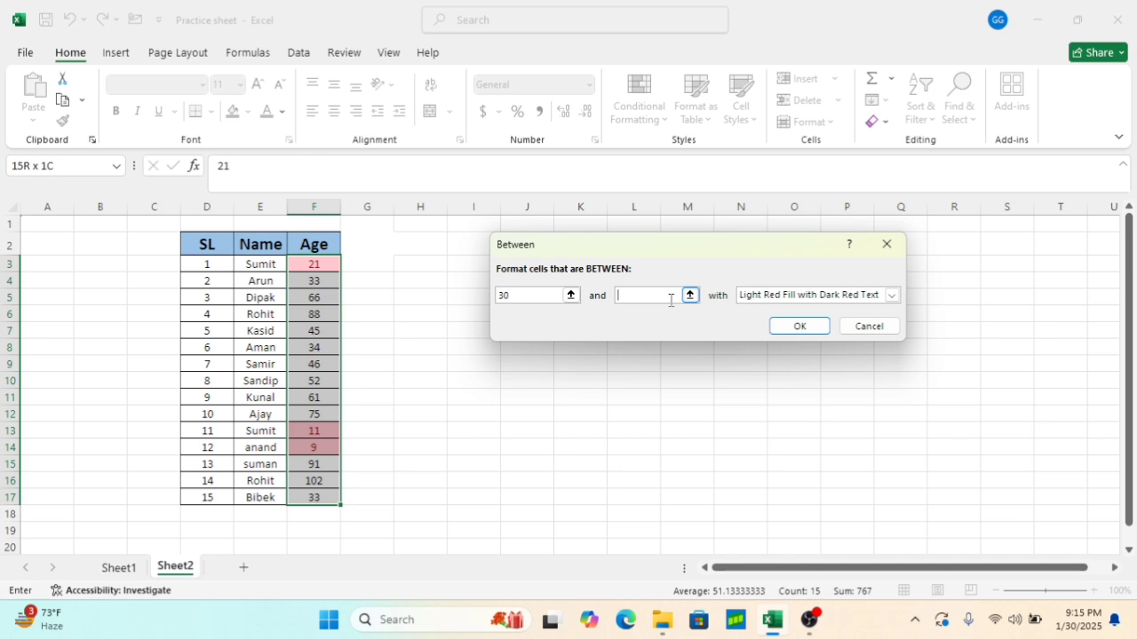
{"action": "type", "text": "50"}
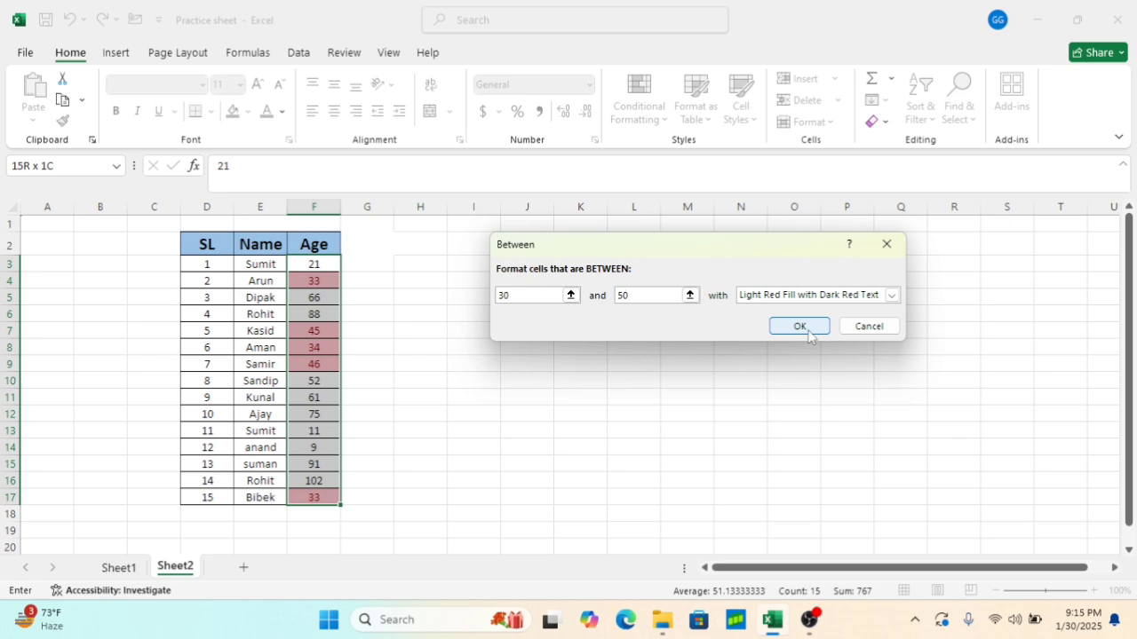
{"action": "left_click", "coordinate": [799, 327]}
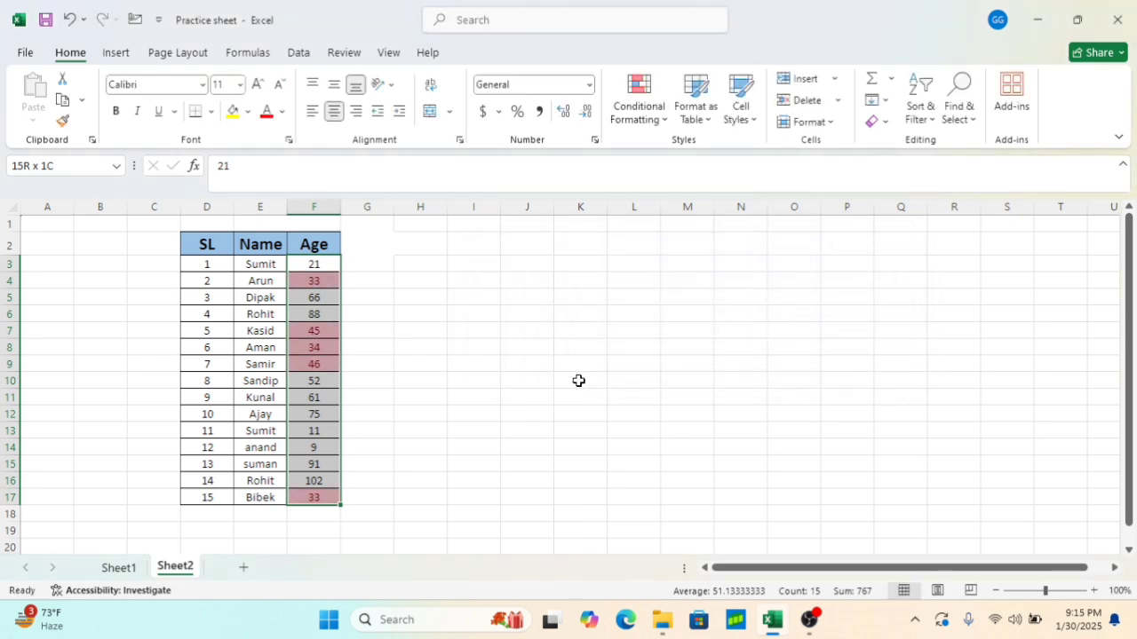
{"action": "left_click", "coordinate": [549, 369]}
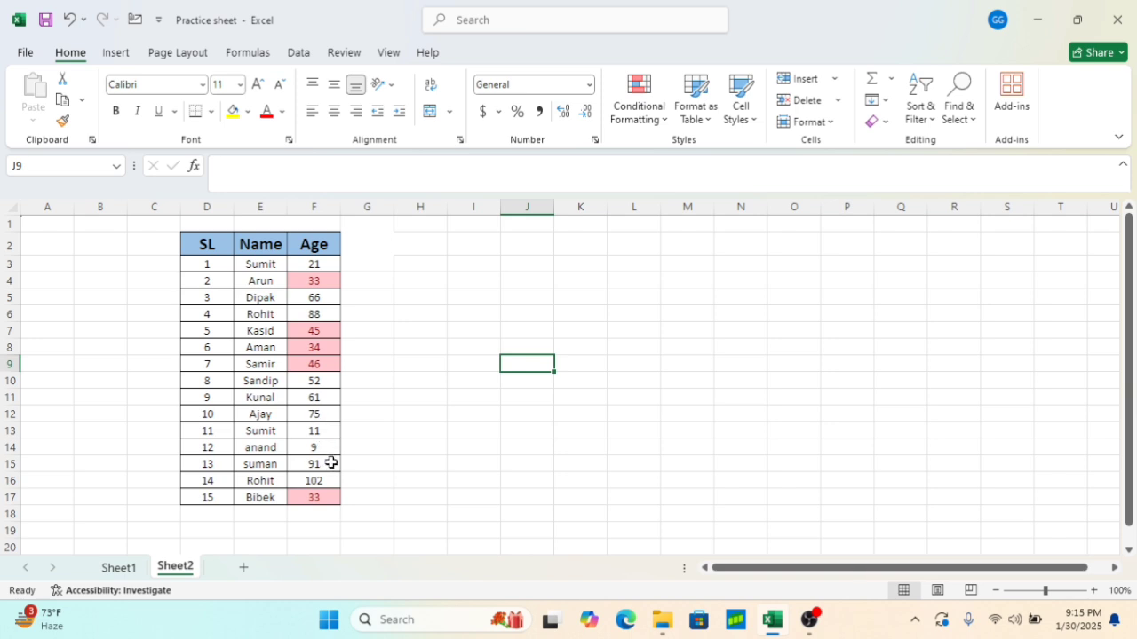
Clear the conditional formatting rules from the Age cells F3:F17
{"action": "left_click", "coordinate": [320, 261]}
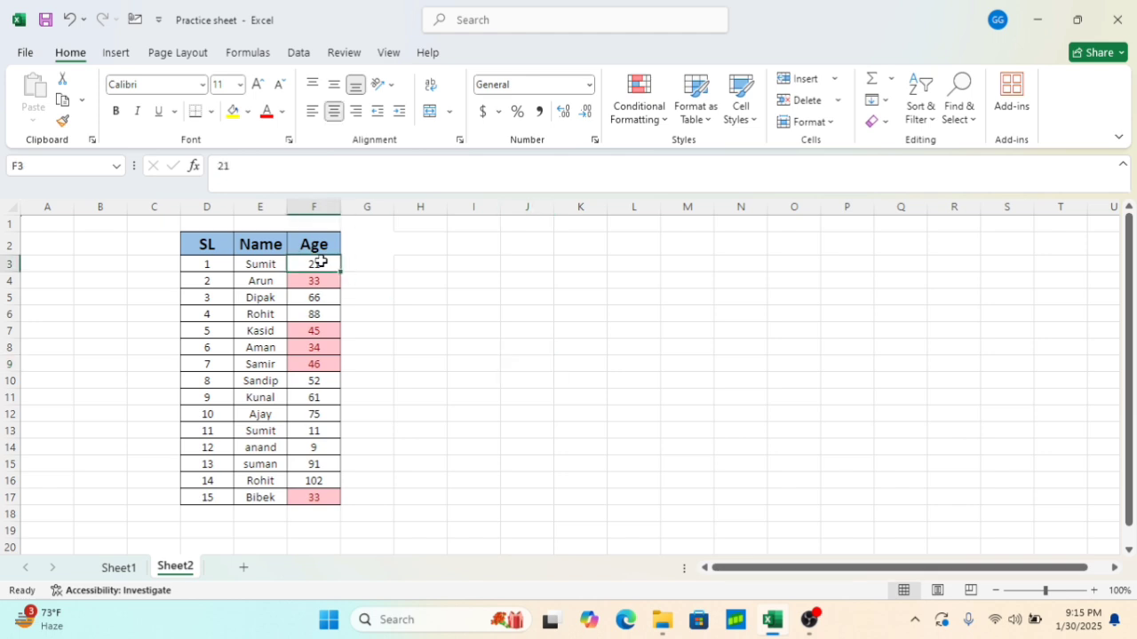
{"action": "key", "text": "ctrl+shift+Down"}
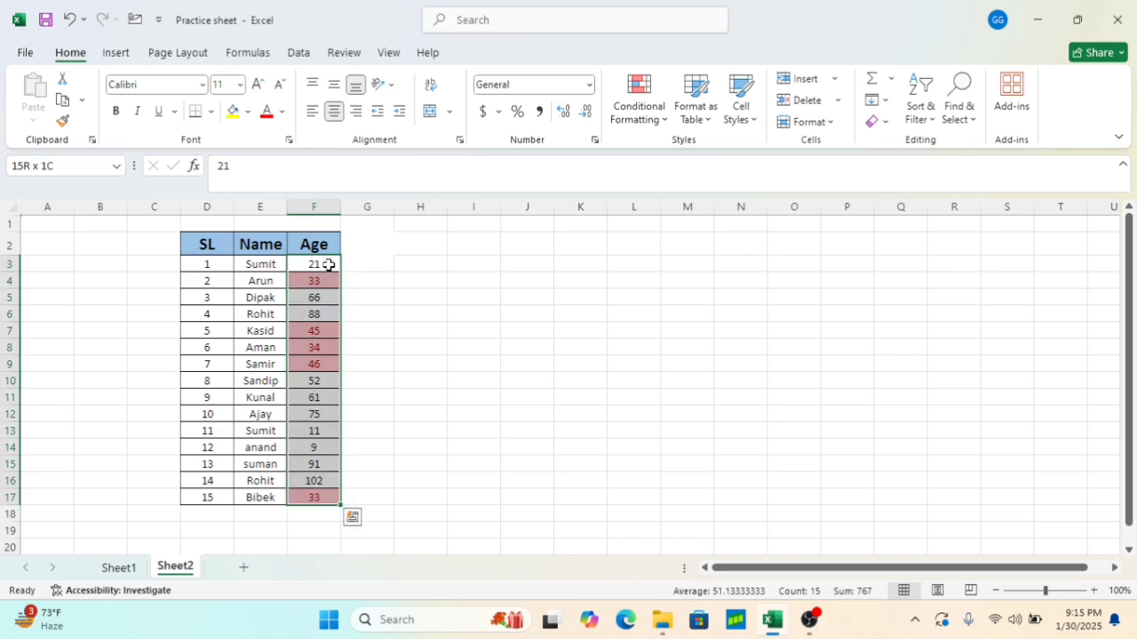
{"action": "left_click", "coordinate": [665, 119]}
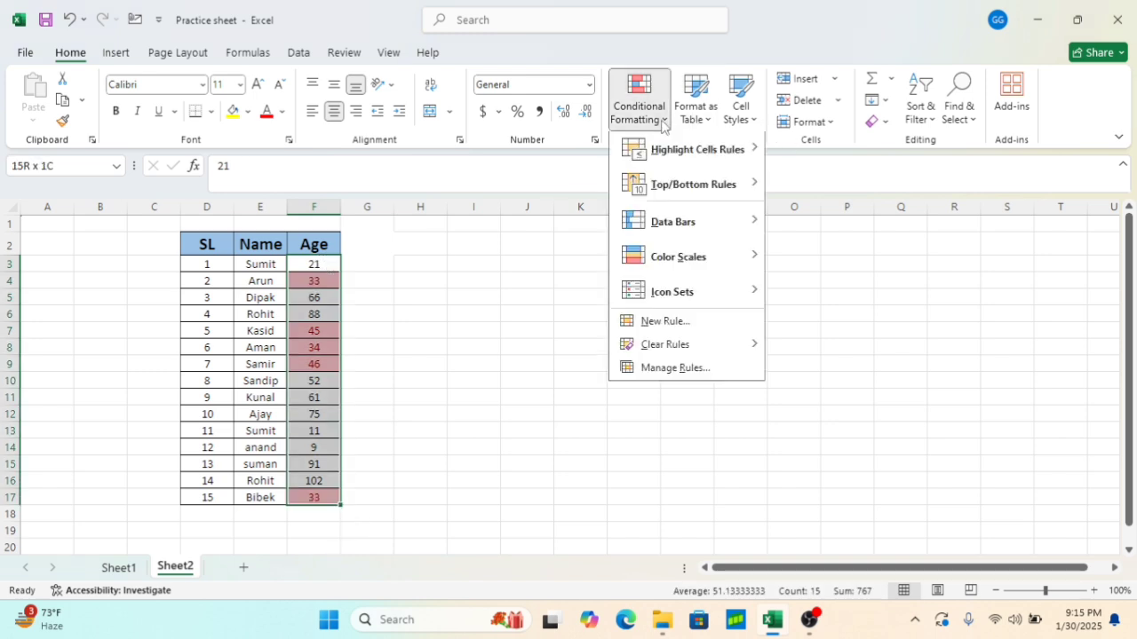
{"action": "mouse_move", "coordinate": [665, 350]}
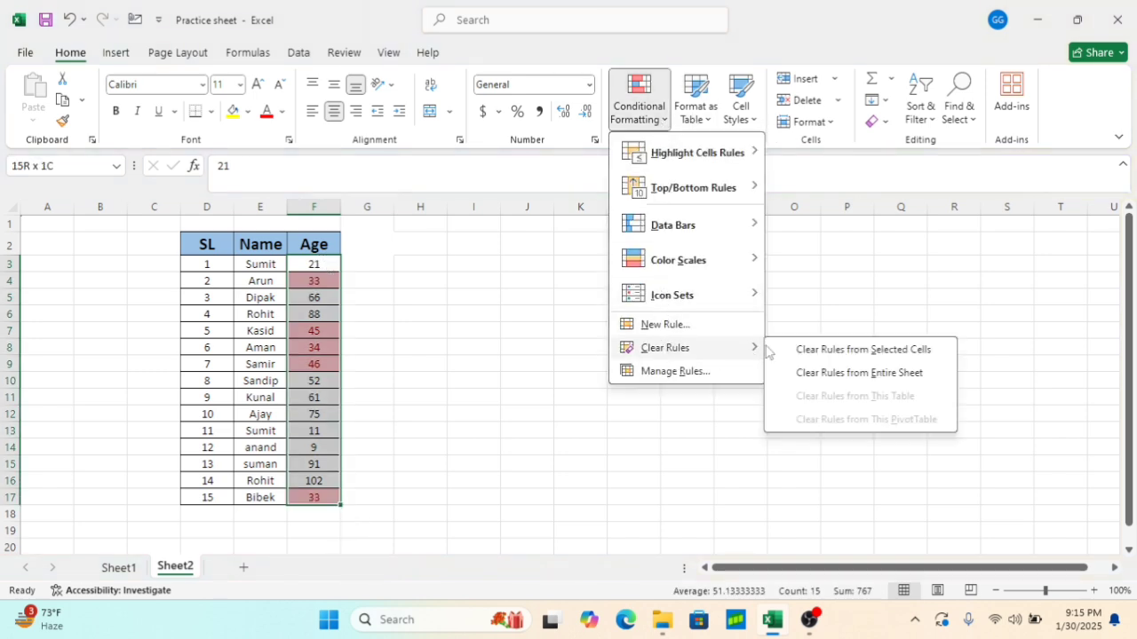
{"action": "left_click", "coordinate": [828, 347]}
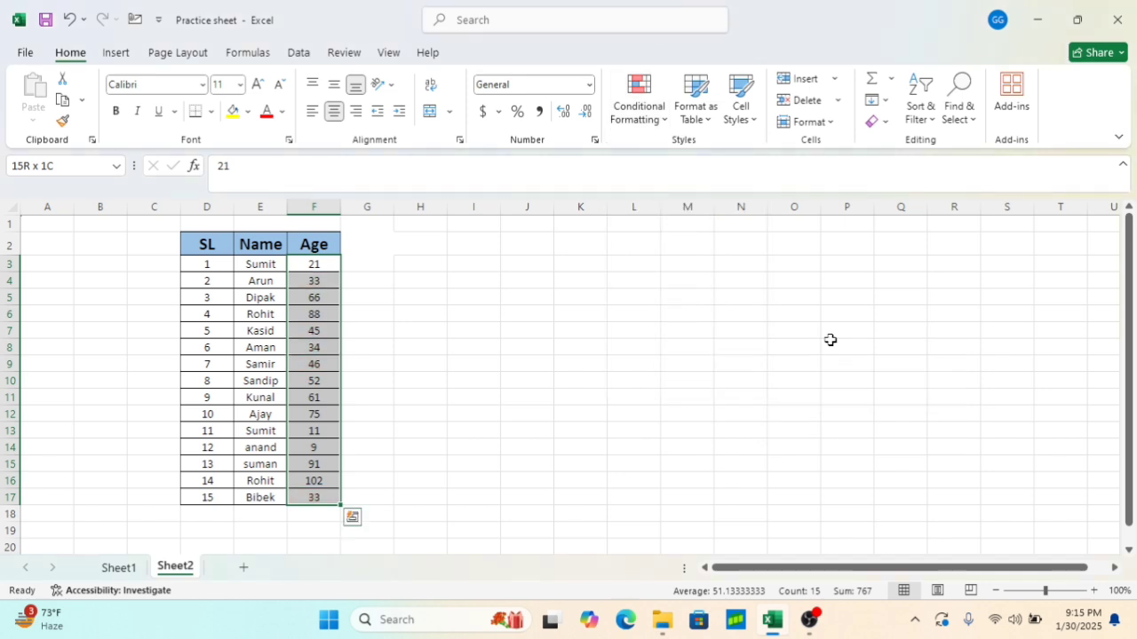
Highlight Age values in F3:F17 equal to 21 with Light Red Fill with Dark Red Text
{"action": "left_click", "coordinate": [662, 115]}
{"action": "mouse_move", "coordinate": [663, 167]}
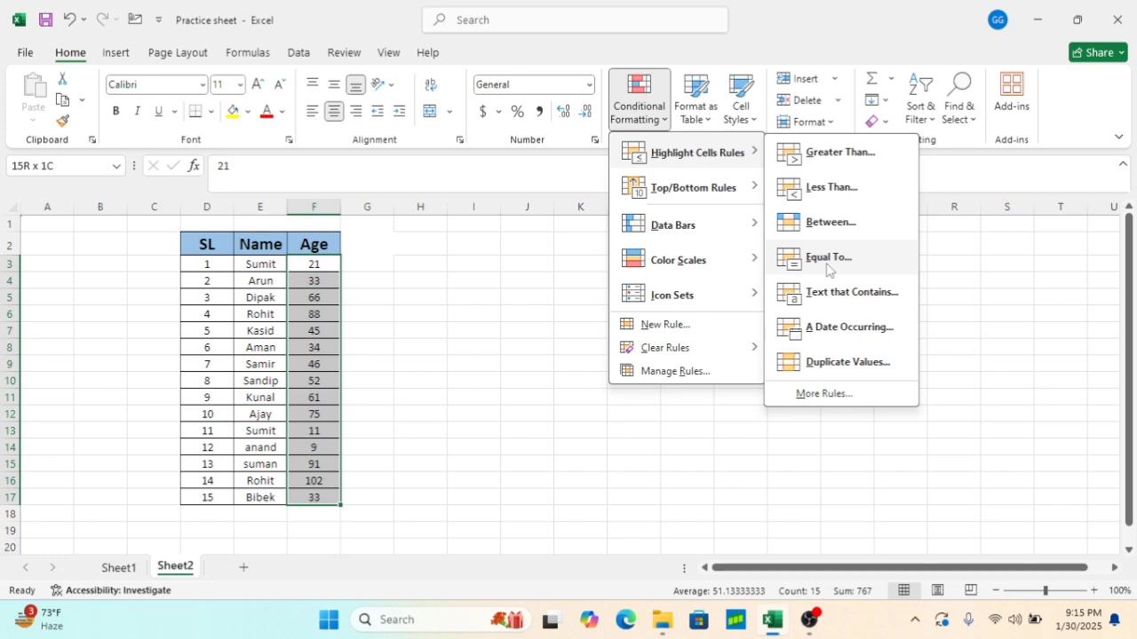
{"action": "left_click", "coordinate": [827, 258]}
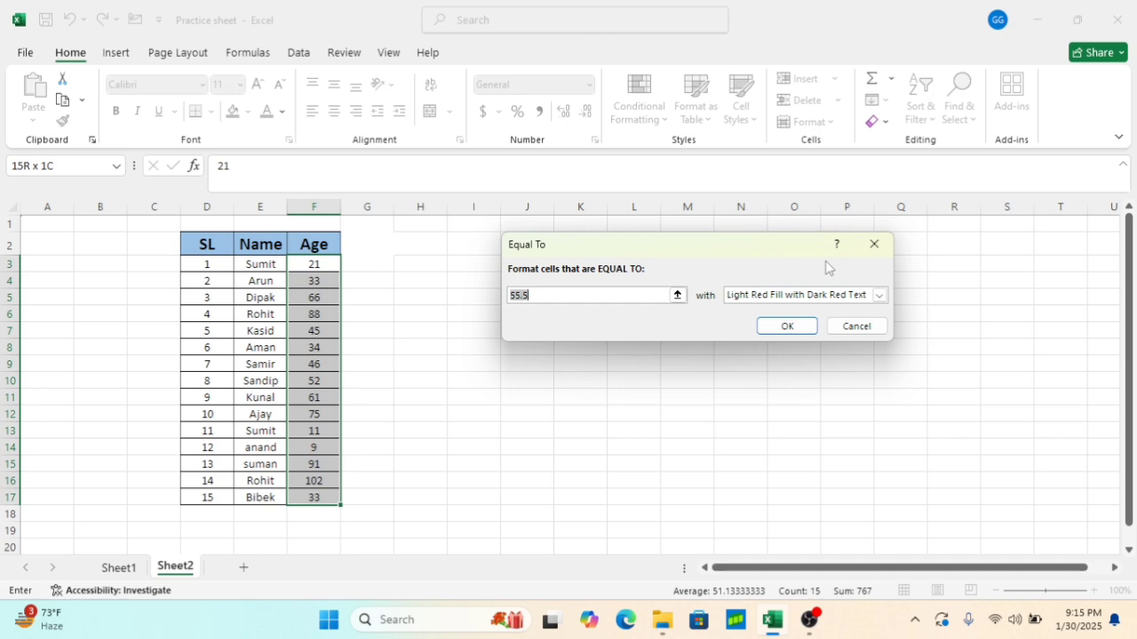
{"action": "key", "text": "BackSpace"}
{"action": "type", "text": "21"}
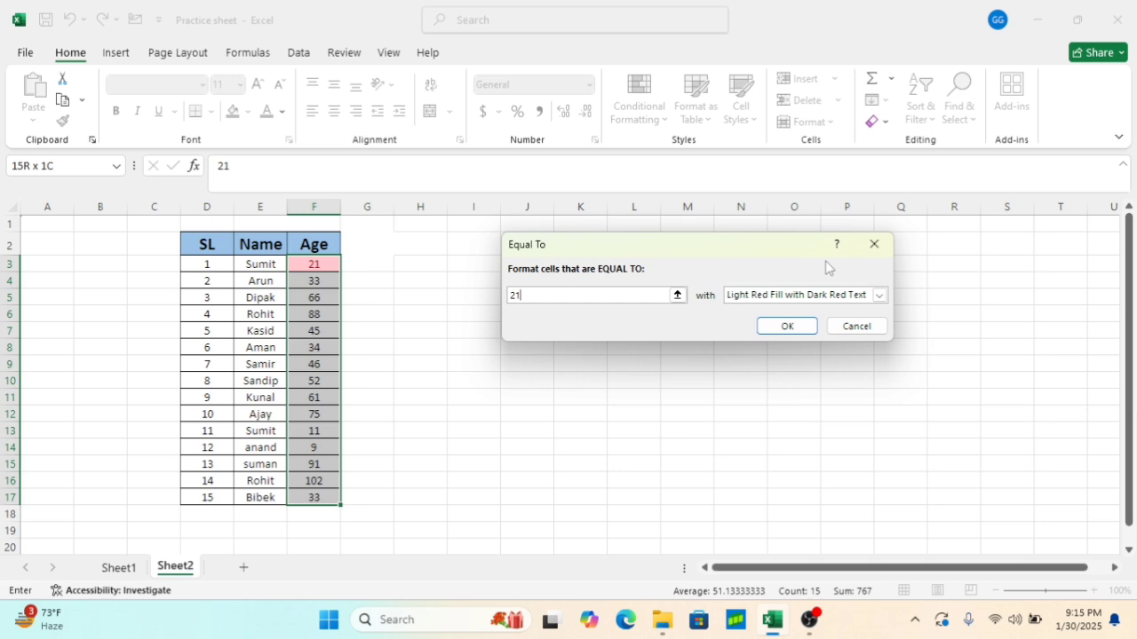
{"action": "left_click", "coordinate": [779, 324]}
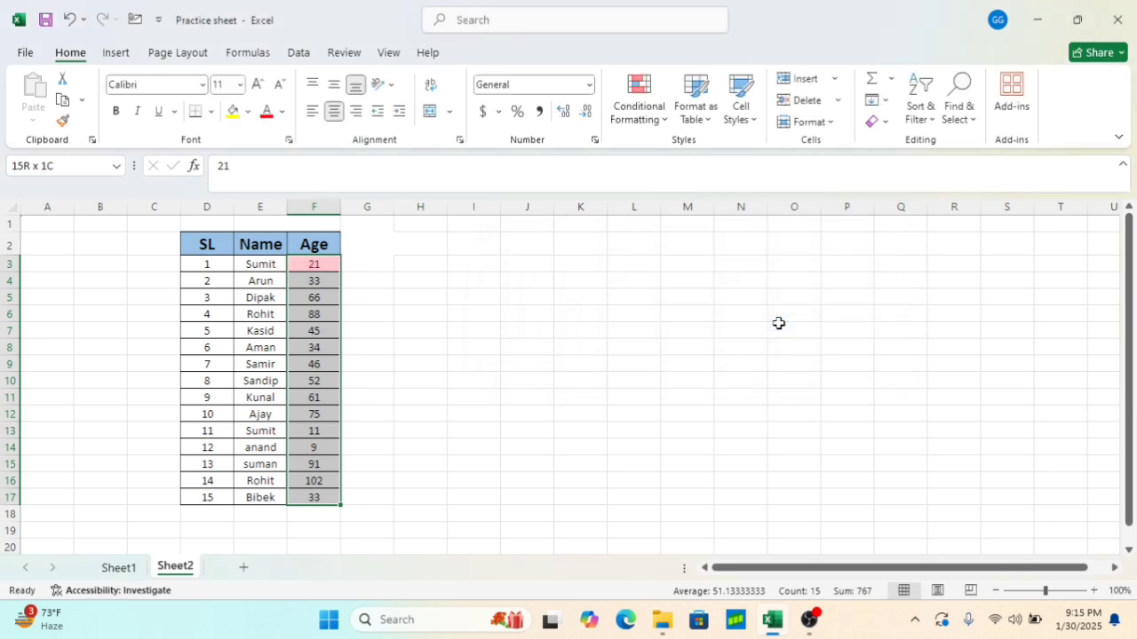
{"action": "left_click", "coordinate": [558, 396]}
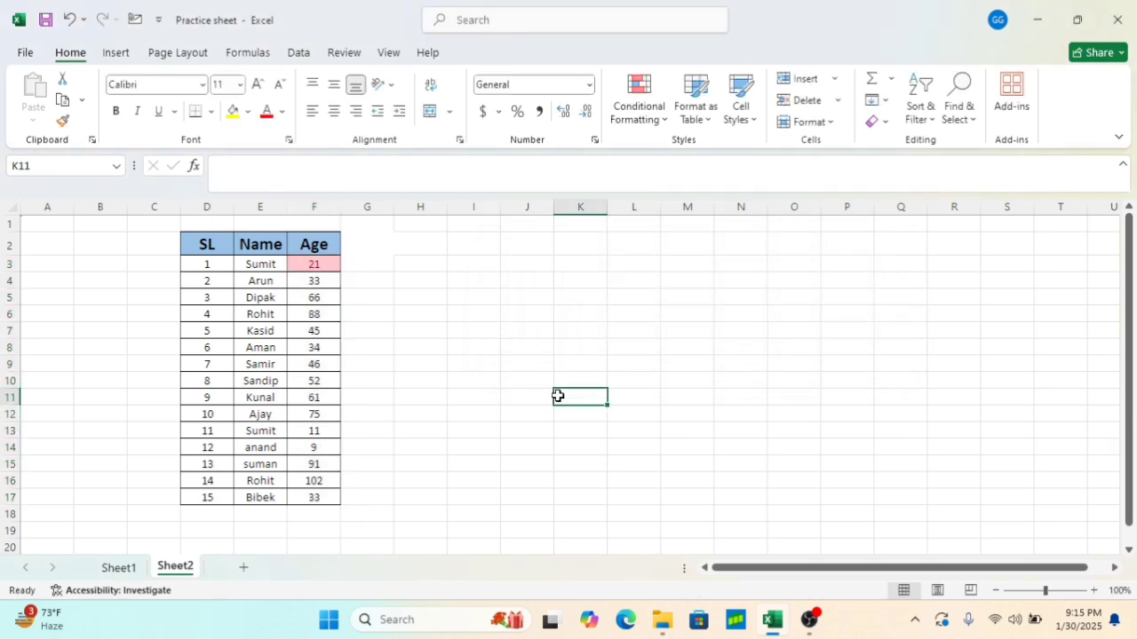
Clear the conditional formatting rules from the Age cells F3:F17 again
{"action": "left_click", "coordinate": [325, 267]}
{"action": "key", "text": "ctrl+shift+Down"}
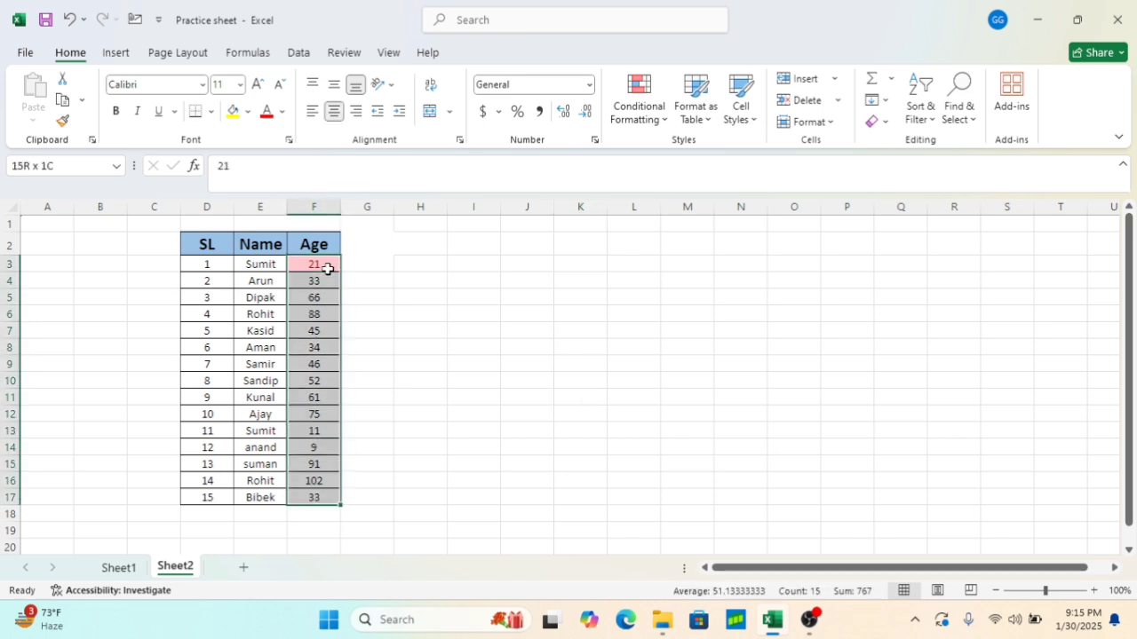
{"action": "left_click", "coordinate": [646, 116]}
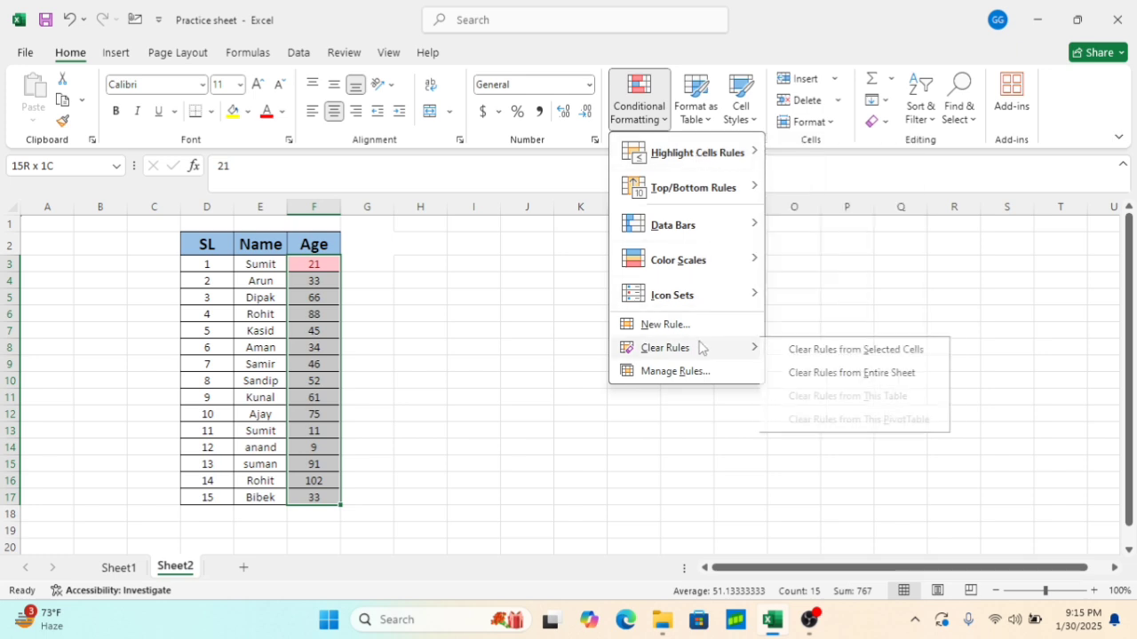
{"action": "left_click", "coordinate": [822, 352]}
{"action": "left_click", "coordinate": [668, 355]}
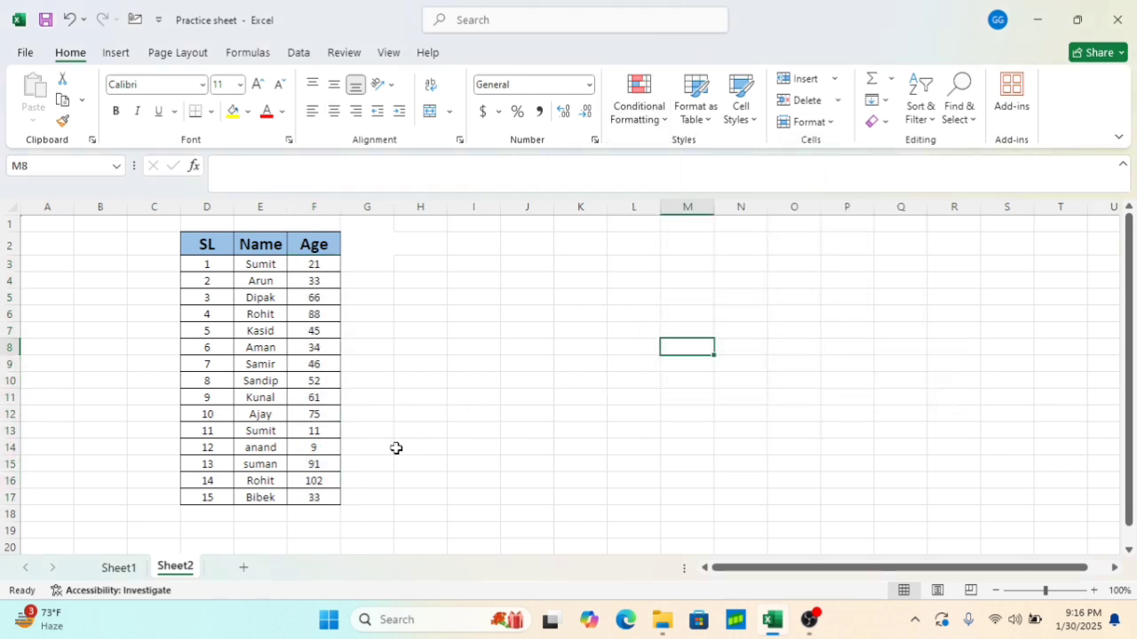
Change the age in cell F13 to 21
{"action": "left_click", "coordinate": [320, 431]}
{"action": "double_click", "coordinate": [325, 431]}
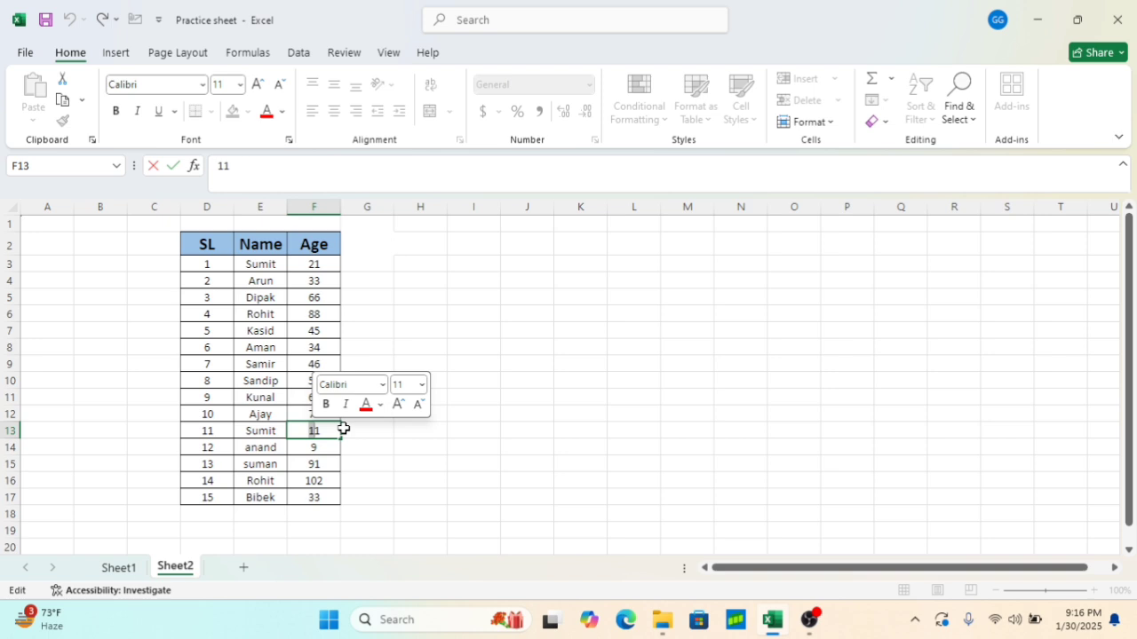
{"action": "key", "text": "BackSpace"}
{"action": "type", "text": "2"}
{"action": "left_click", "coordinate": [465, 414]}
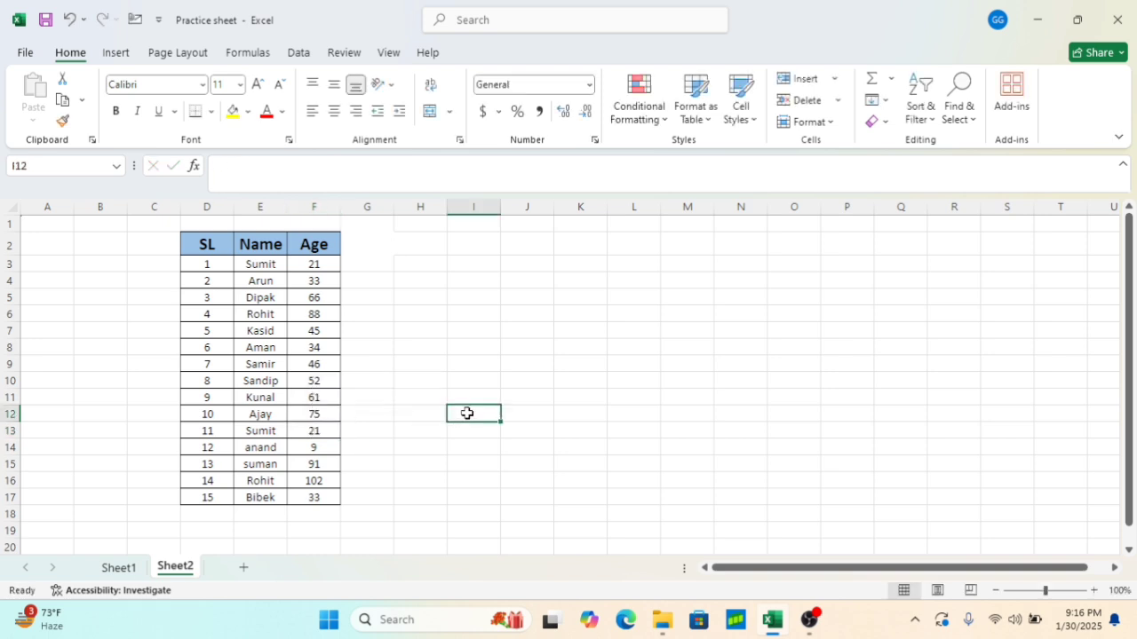
{"action": "left_click", "coordinate": [328, 265]}
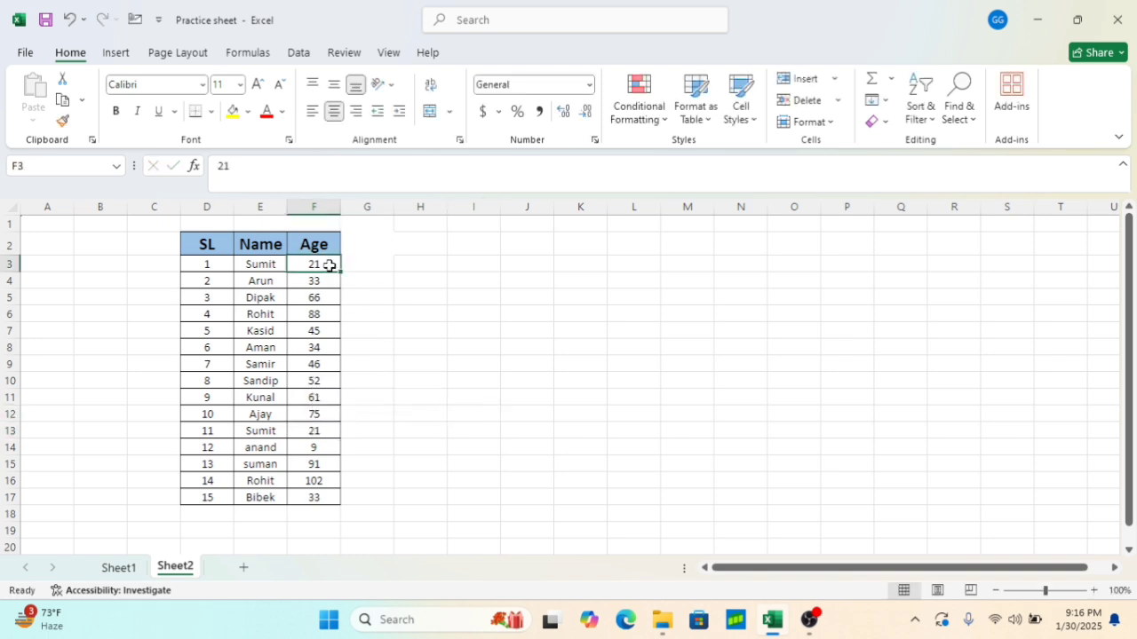
{"action": "key", "text": "ctrl+shift+Down"}
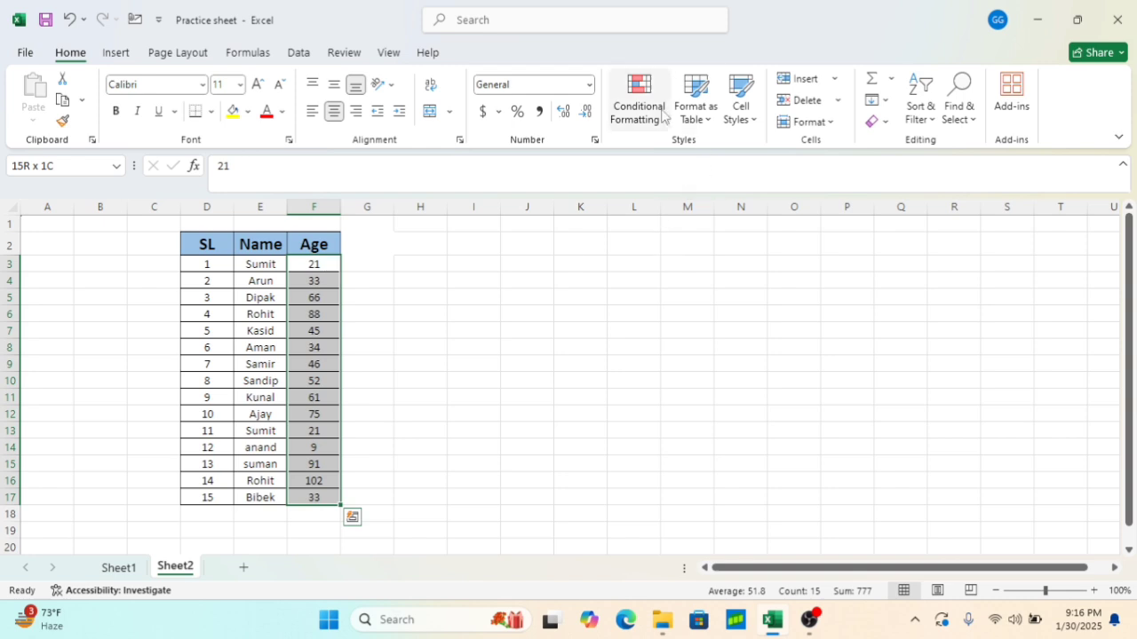
{"action": "left_click", "coordinate": [662, 113]}
{"action": "mouse_move", "coordinate": [720, 153]}
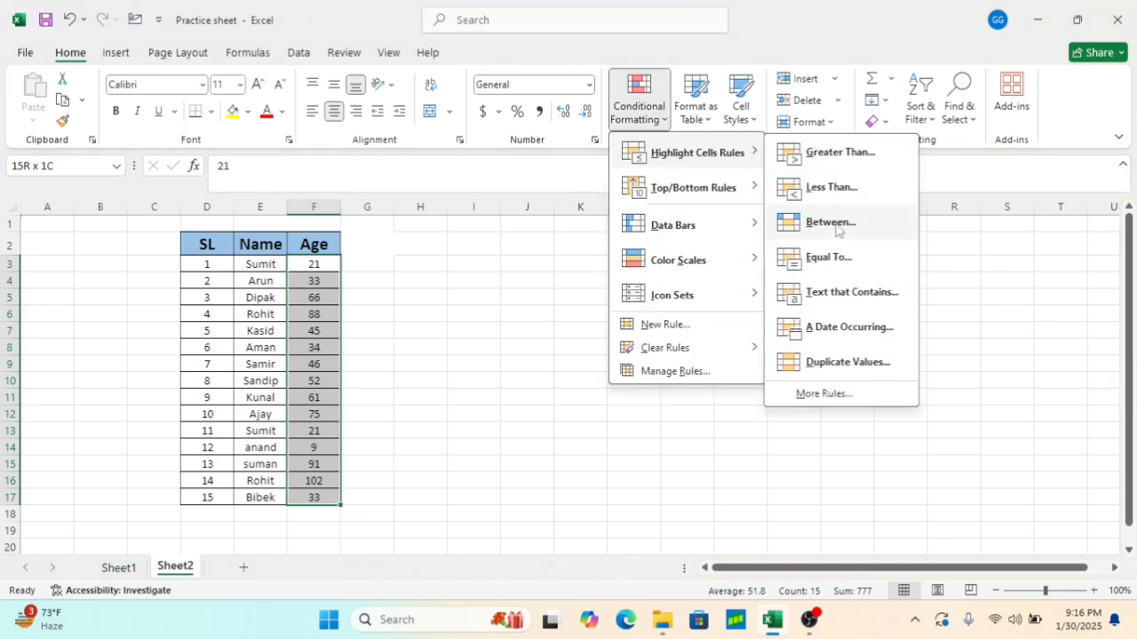
{"action": "left_click", "coordinate": [836, 227]}
{"action": "left_click", "coordinate": [886, 243]}
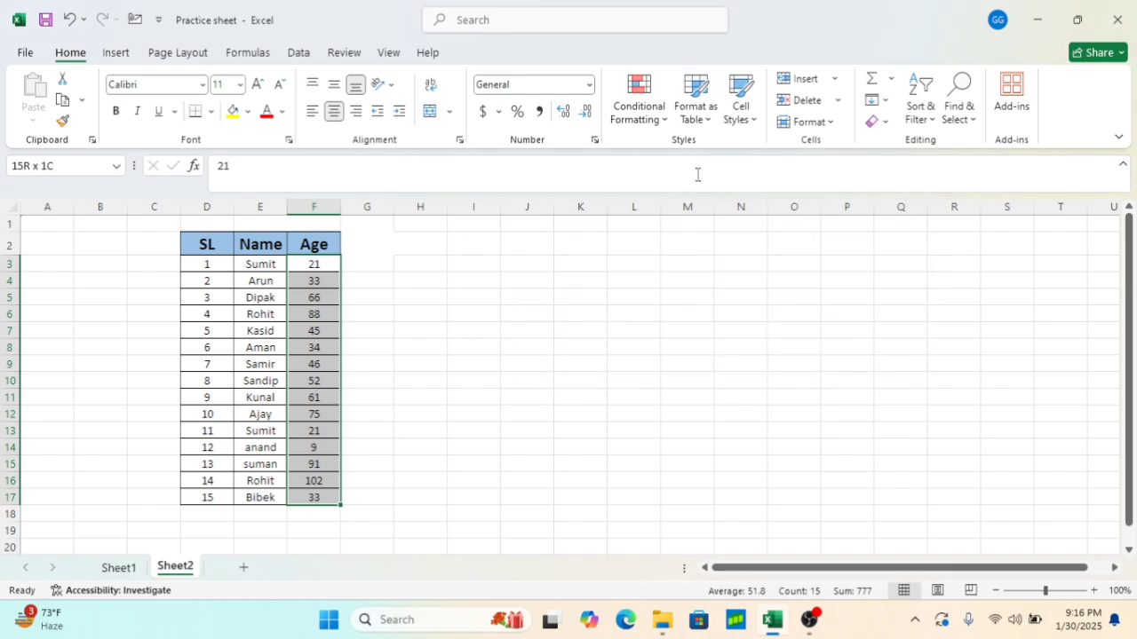
Apply an Equal To rule of 21 on F3:F17 with Light Red Fill with Dark Red Text
{"action": "left_click", "coordinate": [640, 102]}
{"action": "mouse_move", "coordinate": [711, 153]}
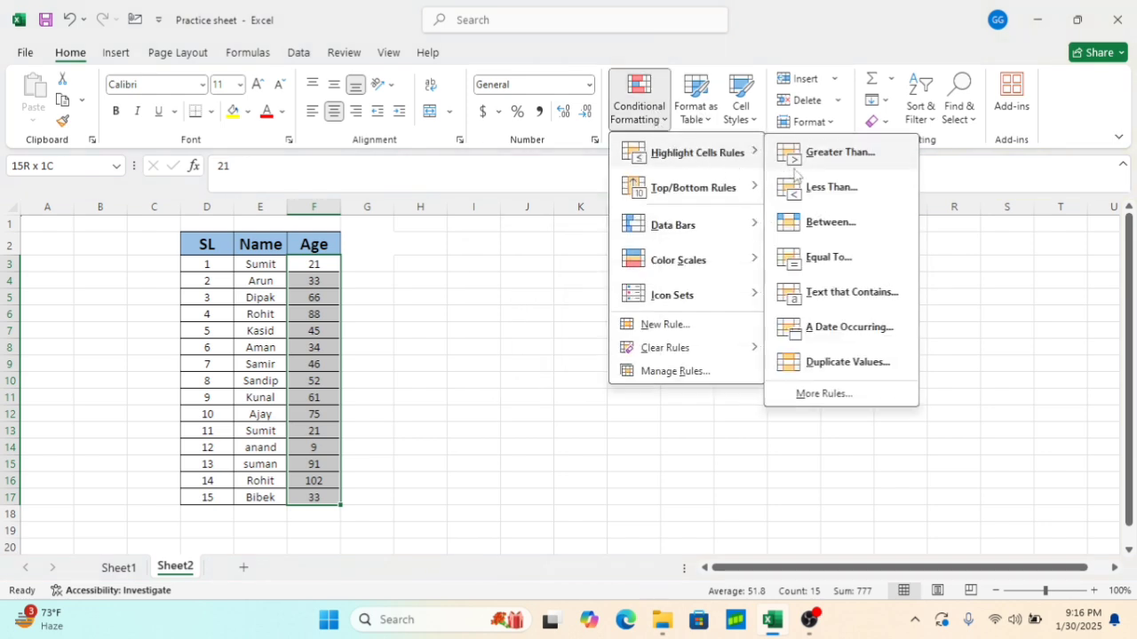
{"action": "left_click", "coordinate": [822, 258]}
{"action": "type", "text": "21"}
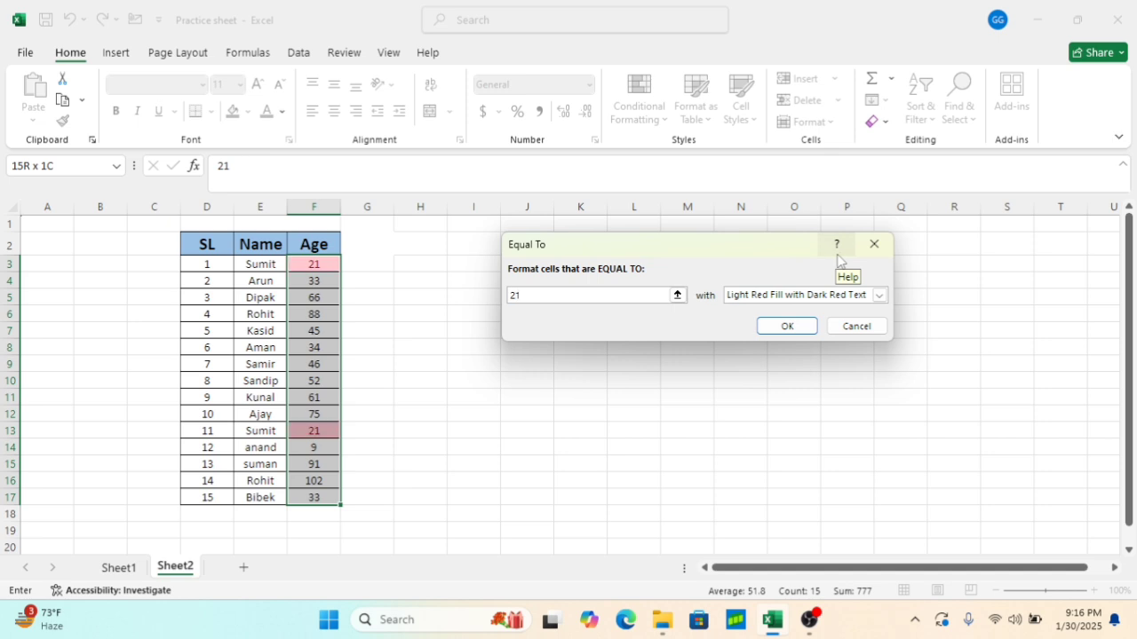
{"action": "left_click", "coordinate": [773, 334]}
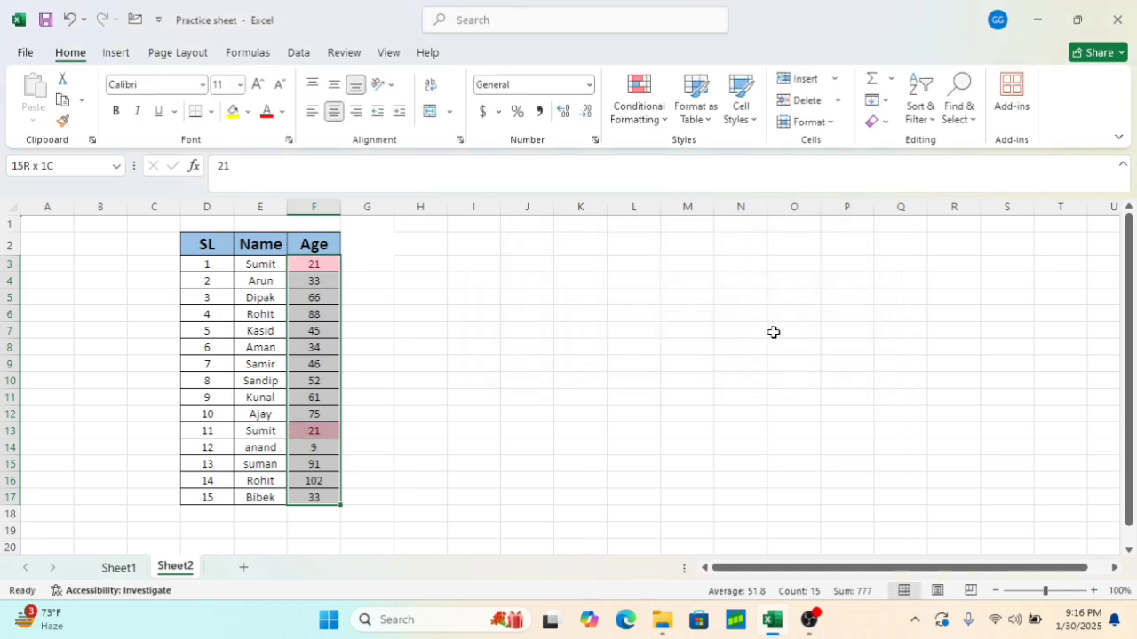
{"action": "left_click", "coordinate": [520, 339]}
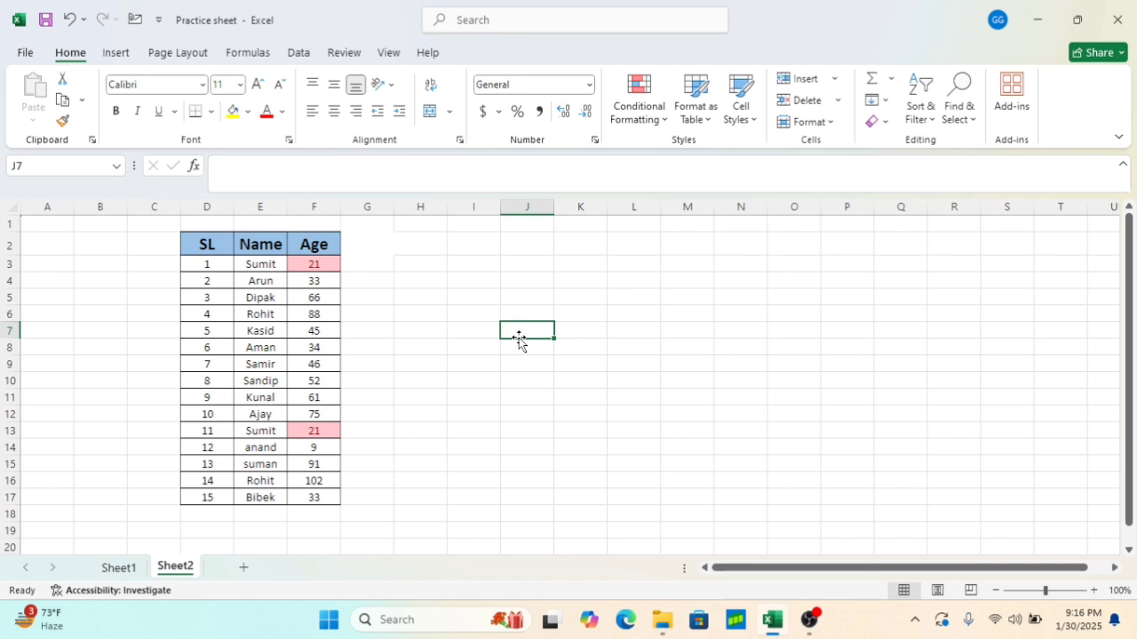
Clear the conditional formatting rules from the Age cells F3:F17
{"action": "left_click", "coordinate": [331, 266]}
{"action": "key", "text": "ctrl+shift+Down"}
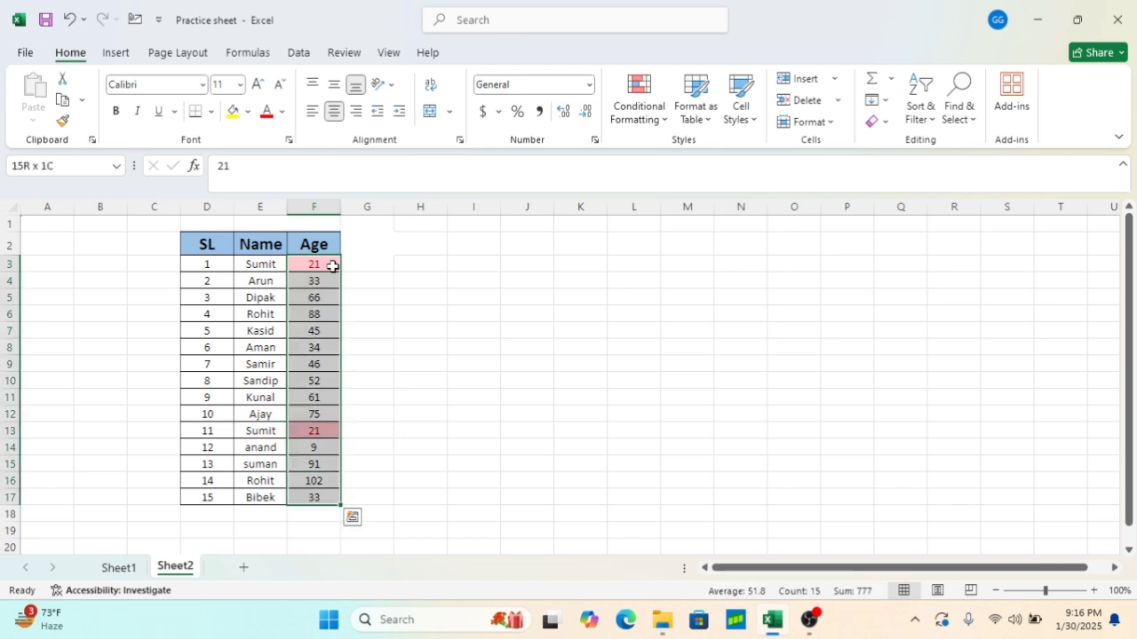
{"action": "left_click", "coordinate": [659, 119]}
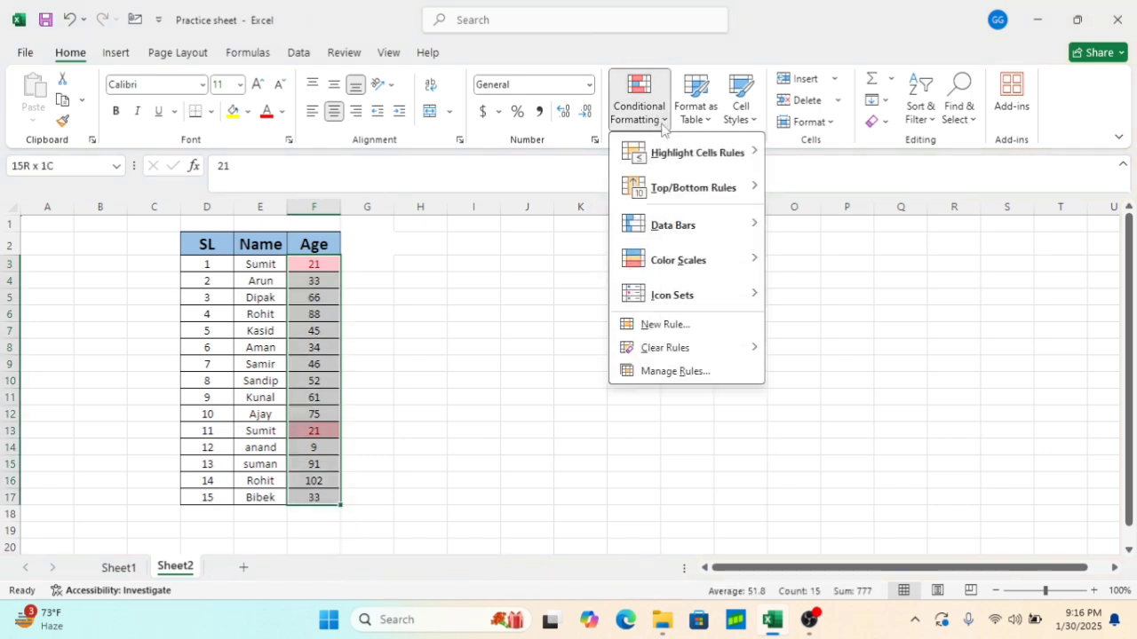
{"action": "mouse_move", "coordinate": [743, 156]}
{"action": "mouse_move", "coordinate": [711, 348]}
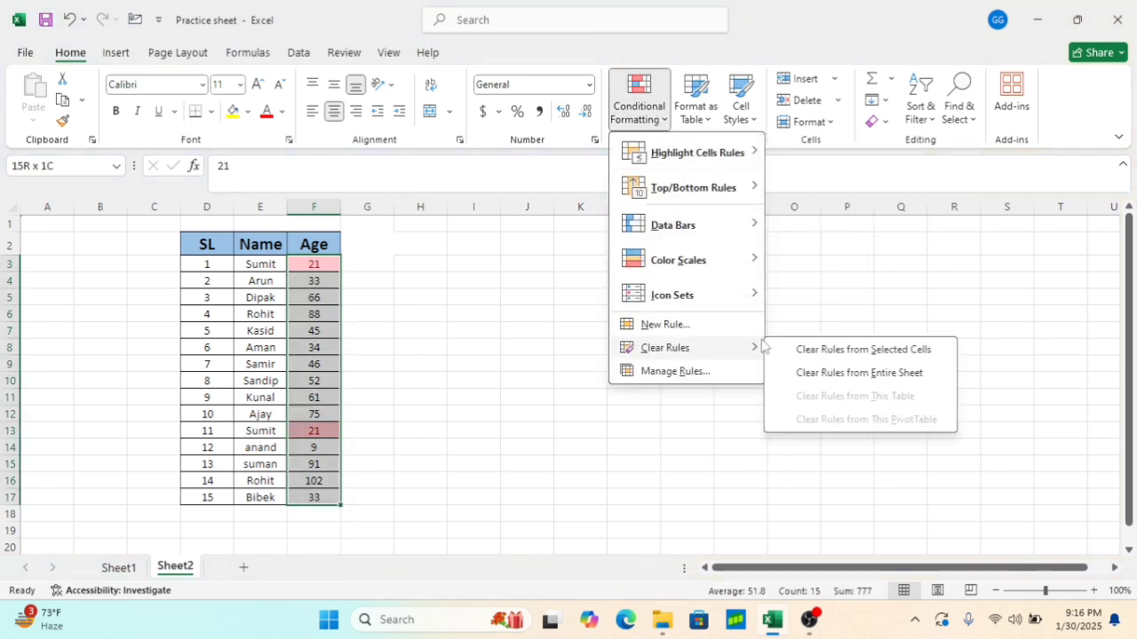
{"action": "left_click", "coordinate": [856, 349]}
{"action": "left_click", "coordinate": [639, 329]}
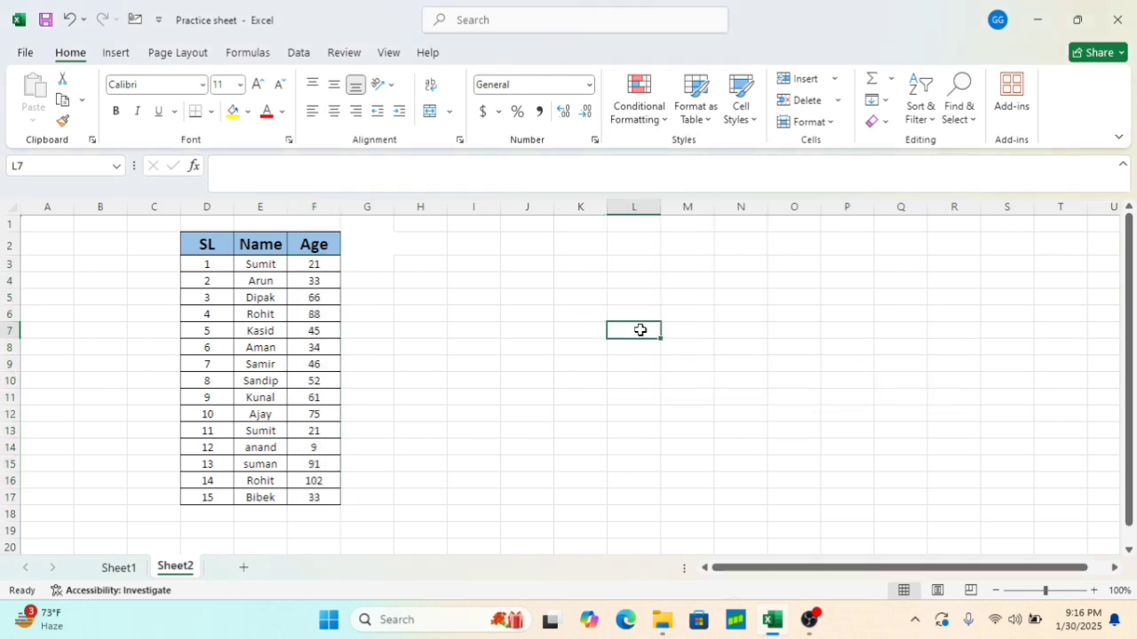
{"action": "left_click", "coordinate": [326, 265]}
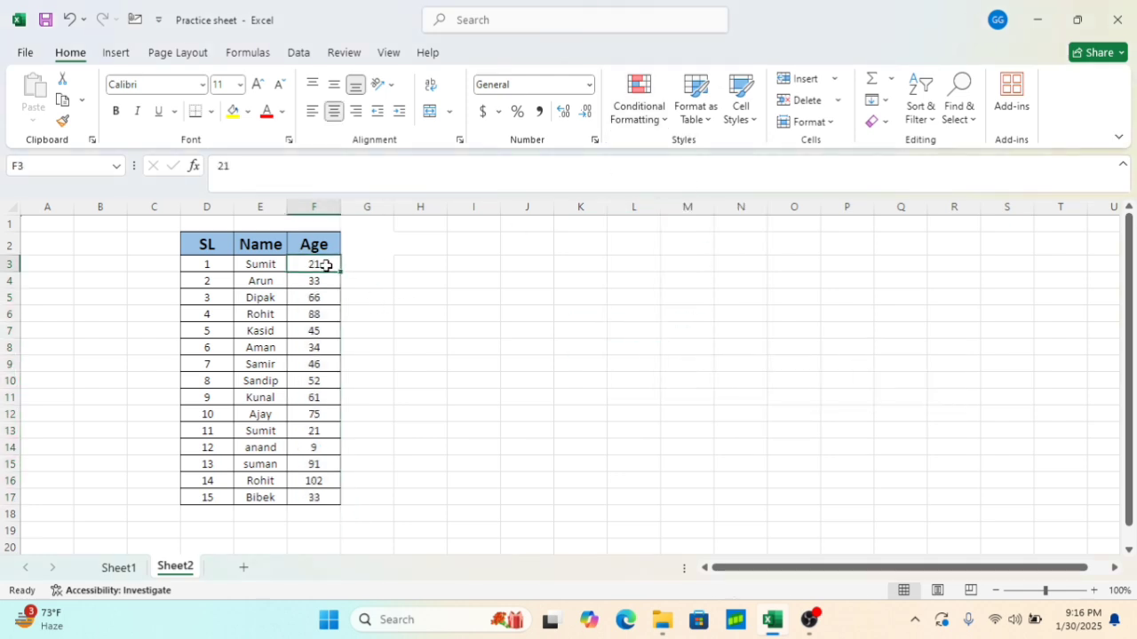
{"action": "key", "text": "ctrl+shift+Down"}
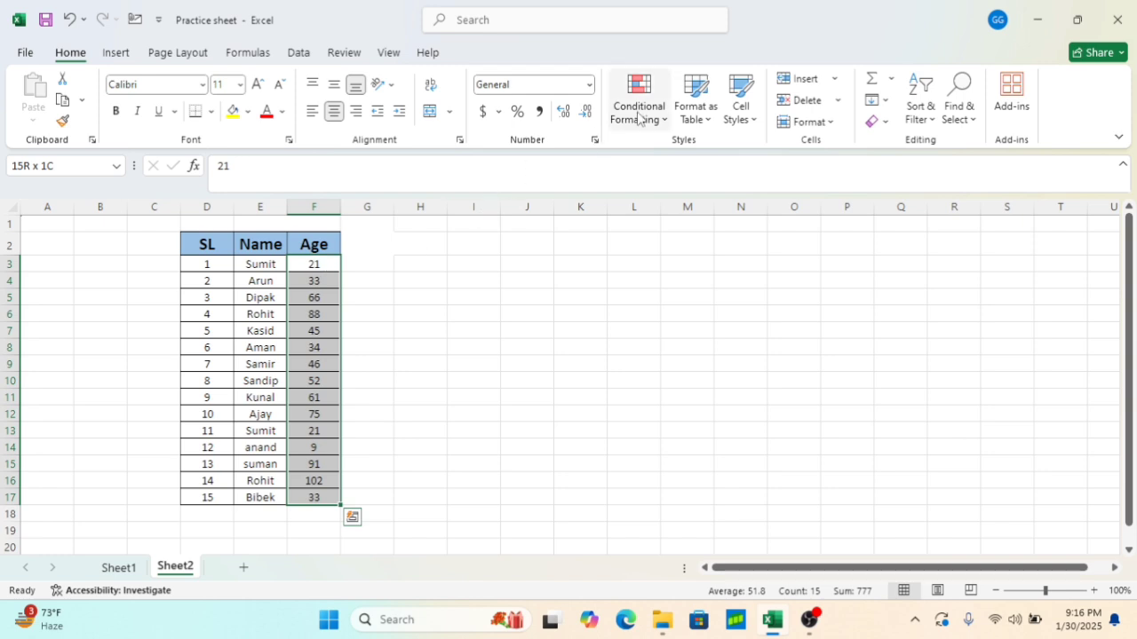
{"action": "left_click", "coordinate": [636, 115]}
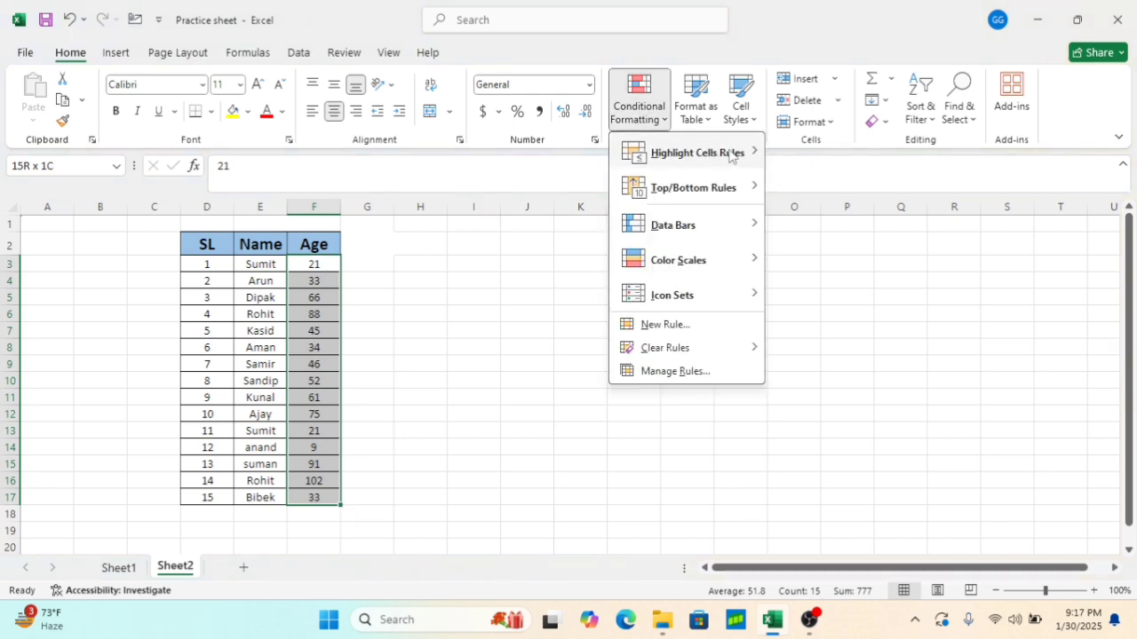
{"action": "mouse_move", "coordinate": [729, 155]}
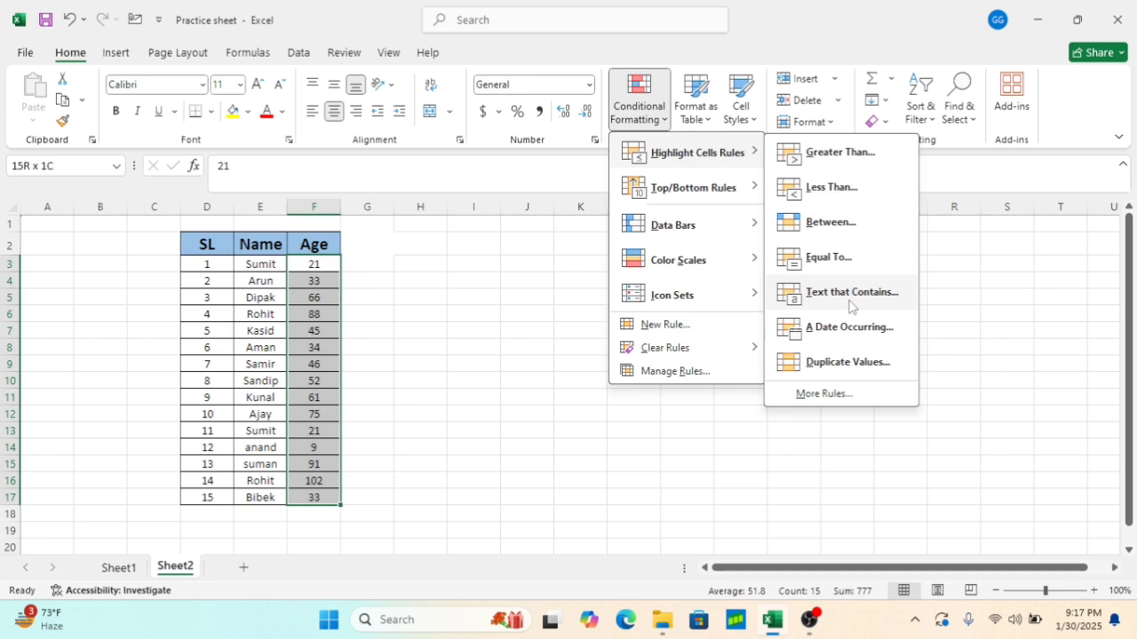
{"action": "left_click", "coordinate": [391, 289]}
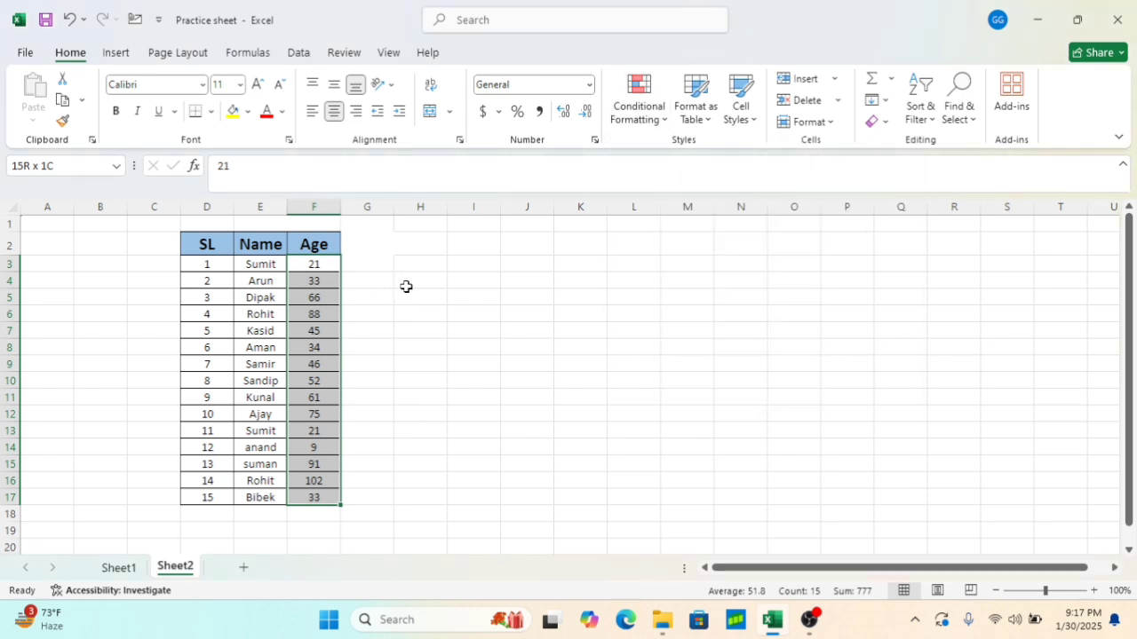
Highlight names in E3:E17 containing the text Sumit with Light Red Fill with Dark Red Text
{"action": "left_click", "coordinate": [255, 266]}
{"action": "key", "text": "ctrl+shift+Down"}
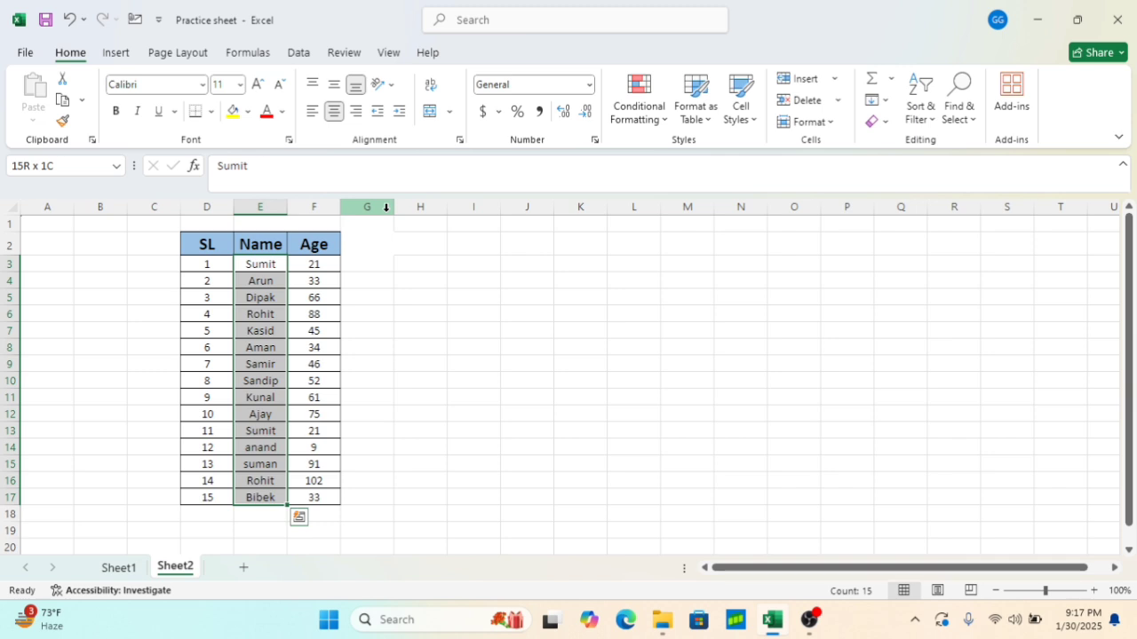
{"action": "left_click", "coordinate": [653, 116]}
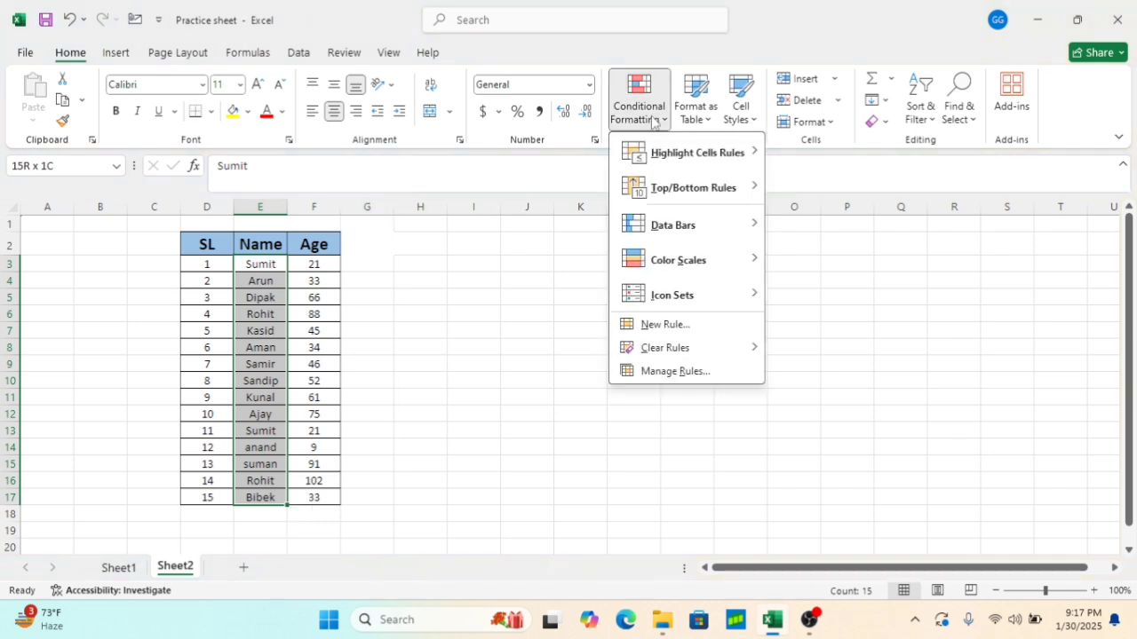
{"action": "mouse_move", "coordinate": [671, 153]}
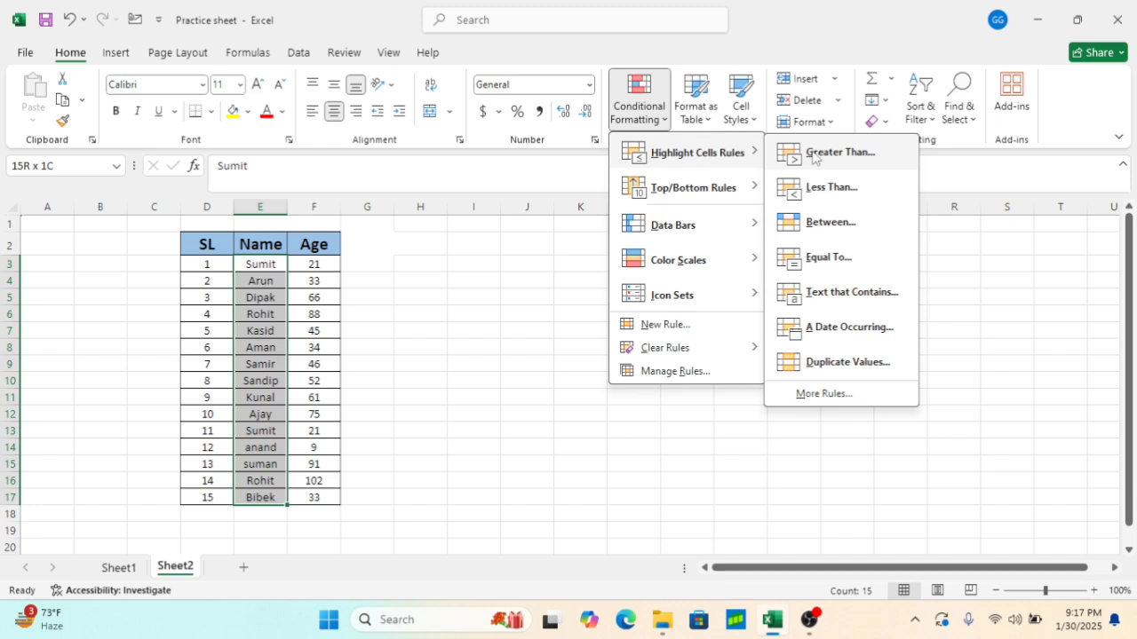
{"action": "left_click", "coordinate": [833, 293]}
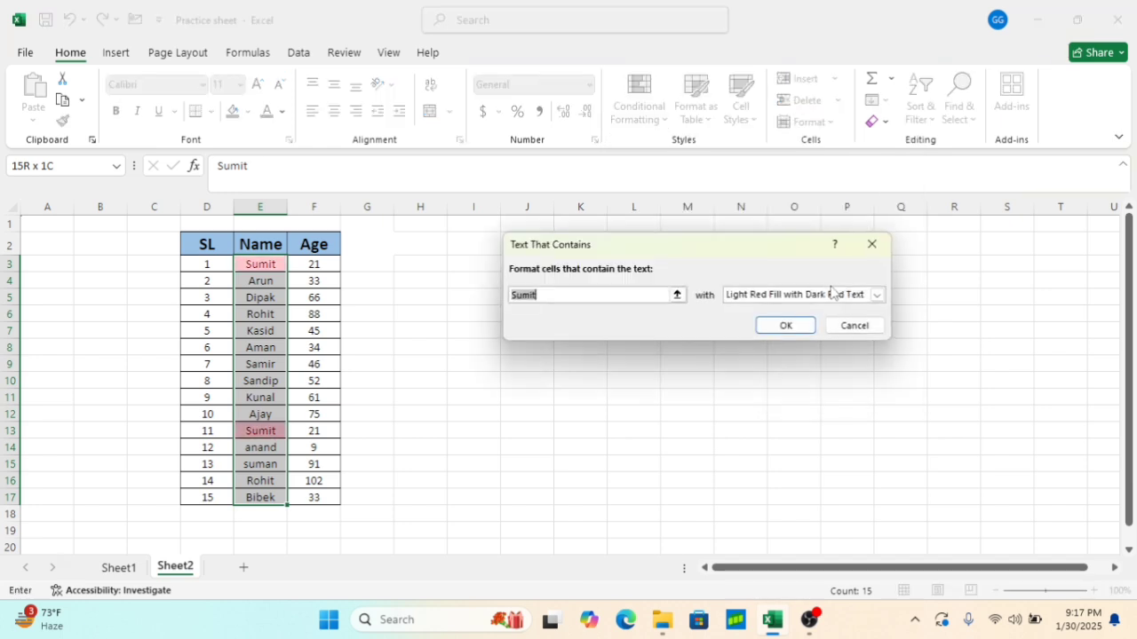
{"action": "left_click", "coordinate": [579, 295]}
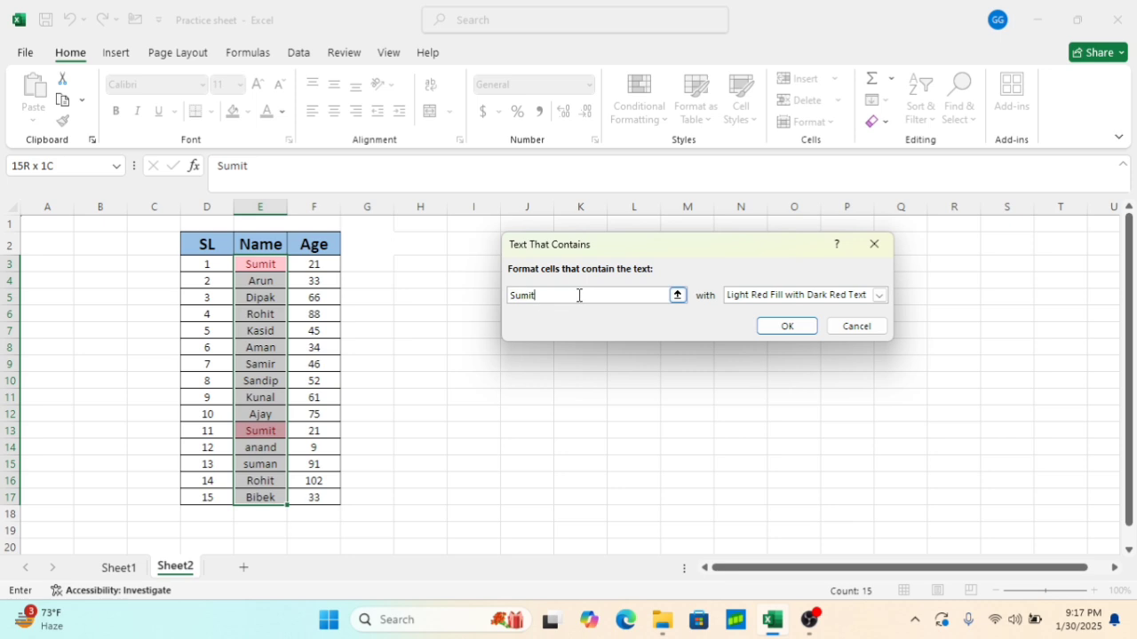
{"action": "left_click", "coordinate": [786, 326]}
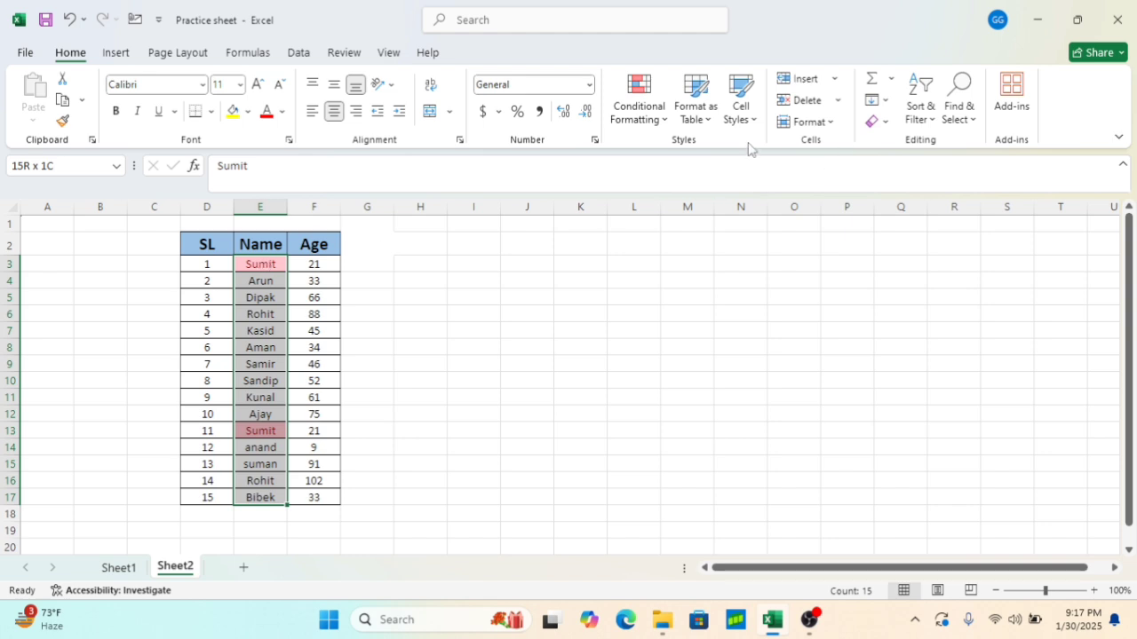
Clear the conditional formatting rules from the Name cells E3:E17
{"action": "left_click", "coordinate": [662, 123]}
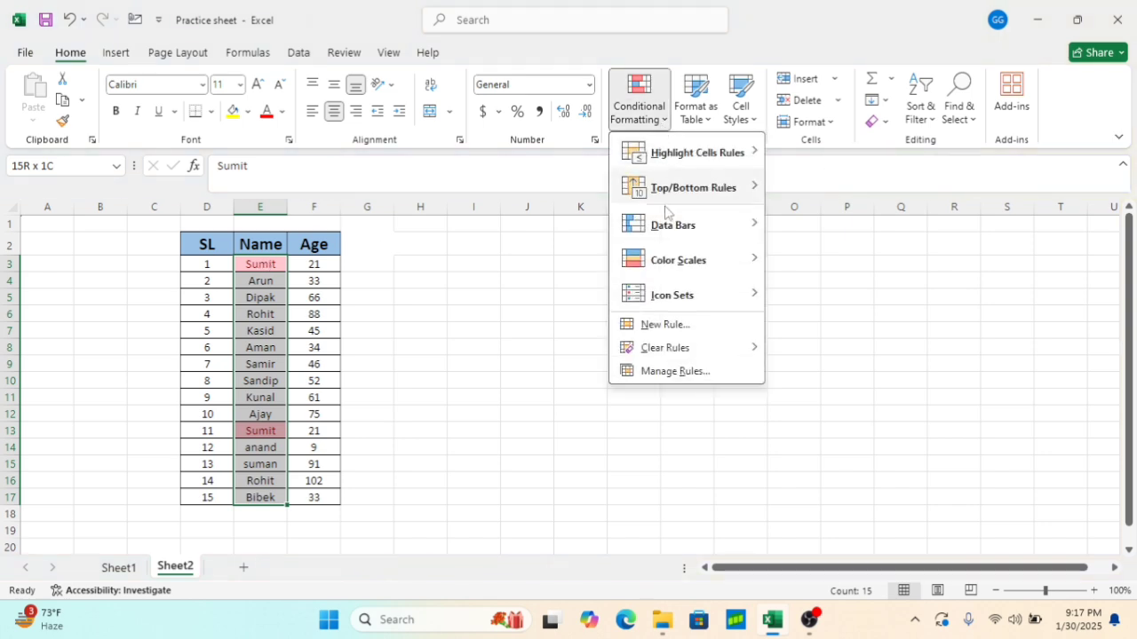
{"action": "mouse_move", "coordinate": [679, 350]}
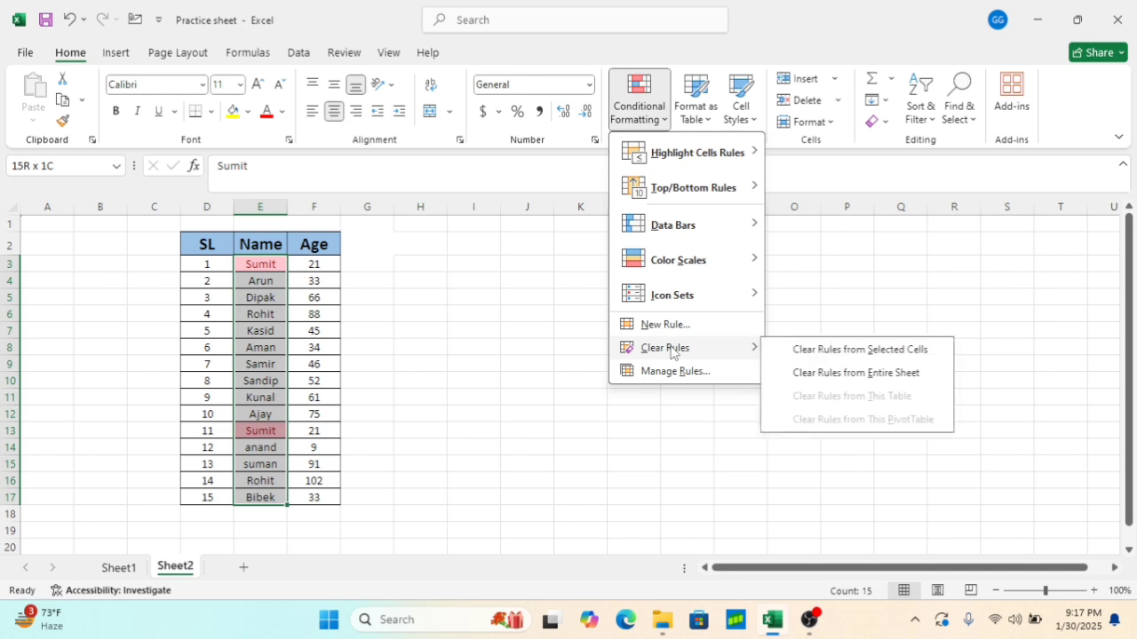
{"action": "left_click", "coordinate": [838, 352]}
{"action": "left_click", "coordinate": [601, 331]}
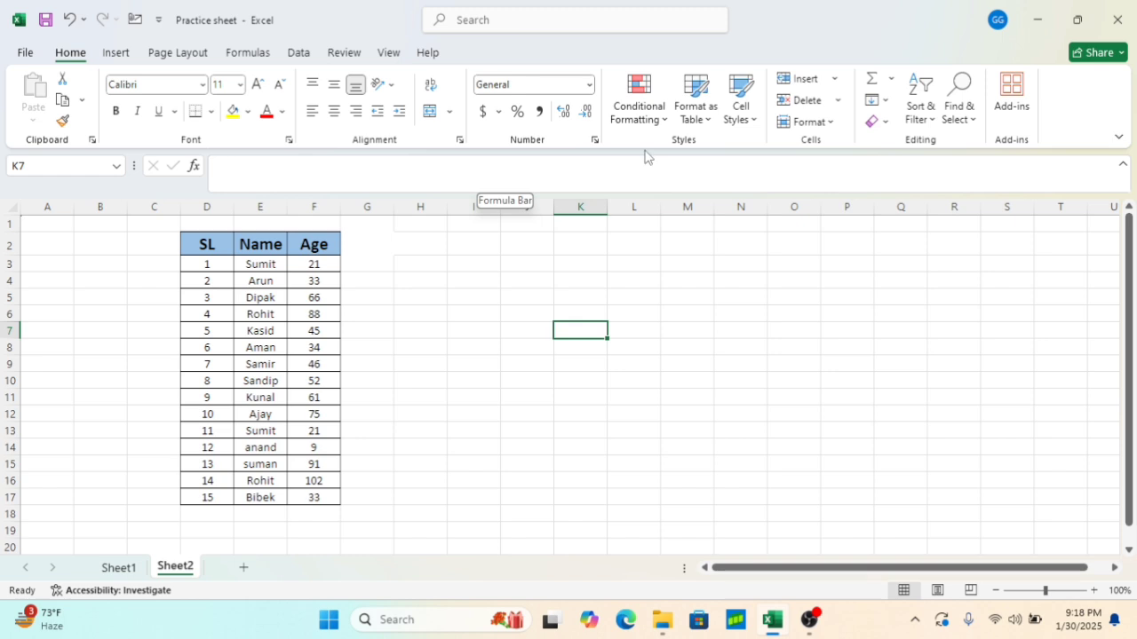
Open the A Date Occurring highlight rule to review its date options, closing it without applying
{"action": "left_click", "coordinate": [656, 123]}
{"action": "mouse_move", "coordinate": [746, 158]}
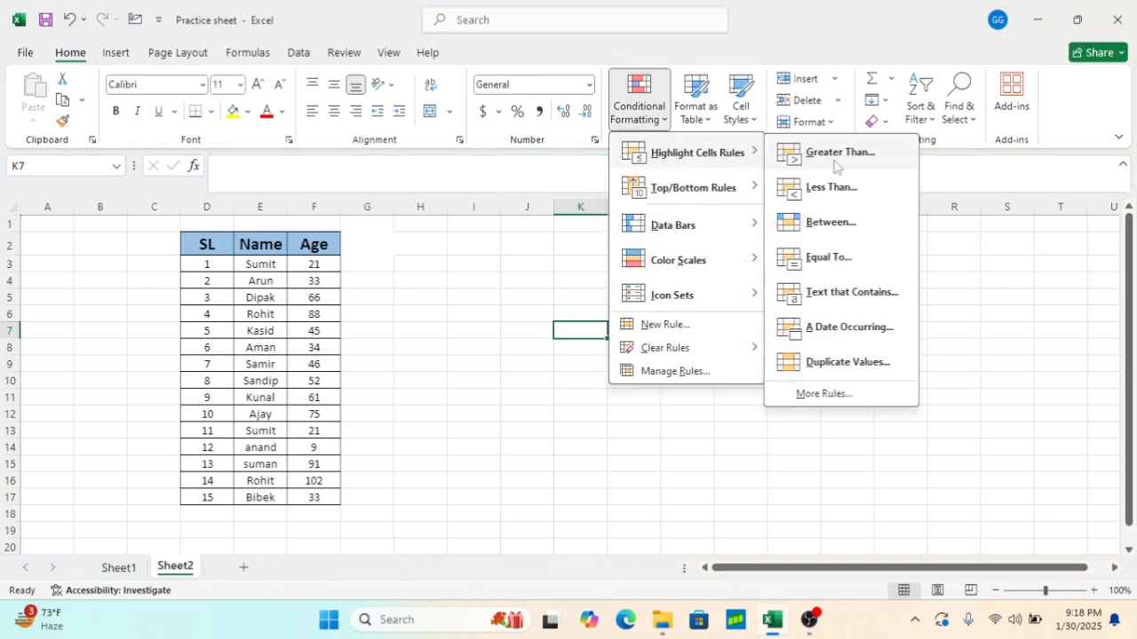
{"action": "left_click", "coordinate": [859, 336]}
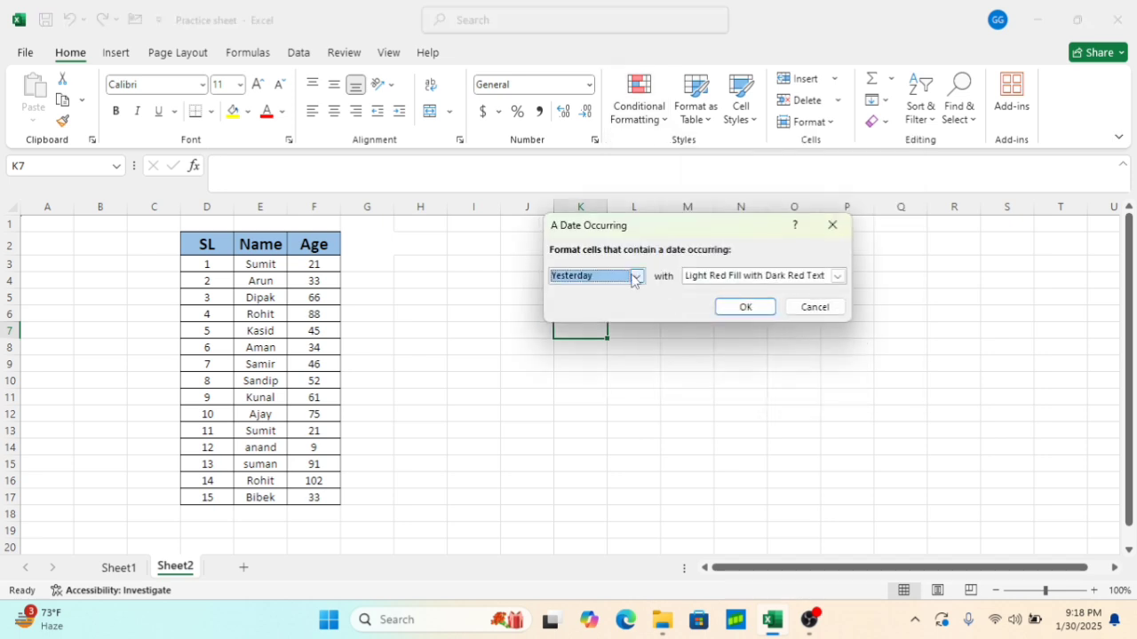
{"action": "left_click", "coordinate": [636, 277]}
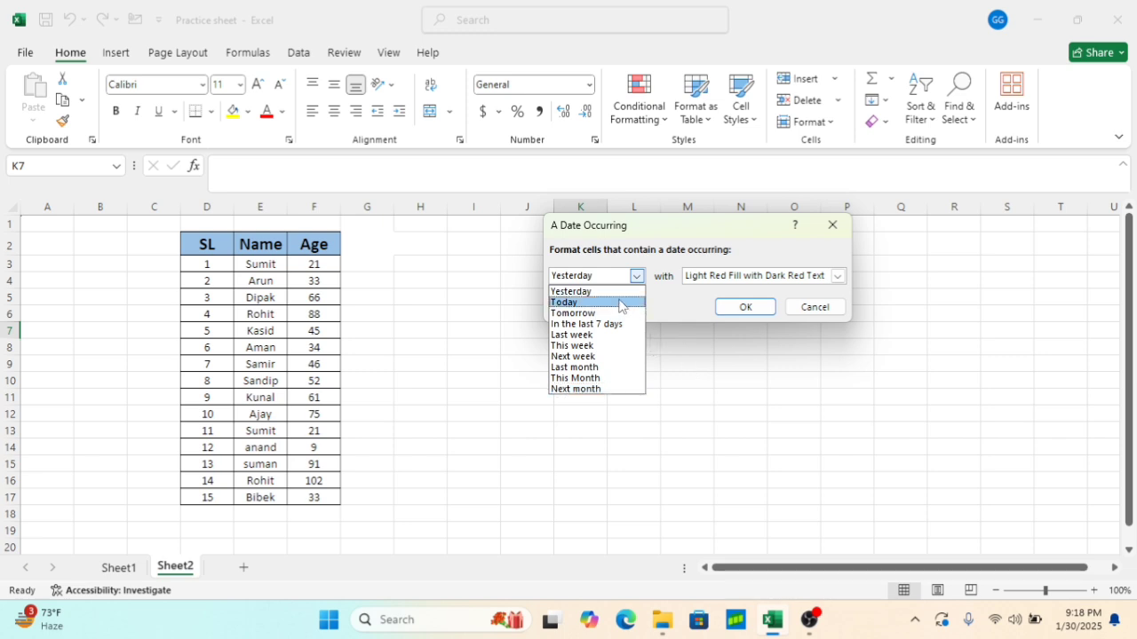
{"action": "left_click", "coordinate": [832, 233]}
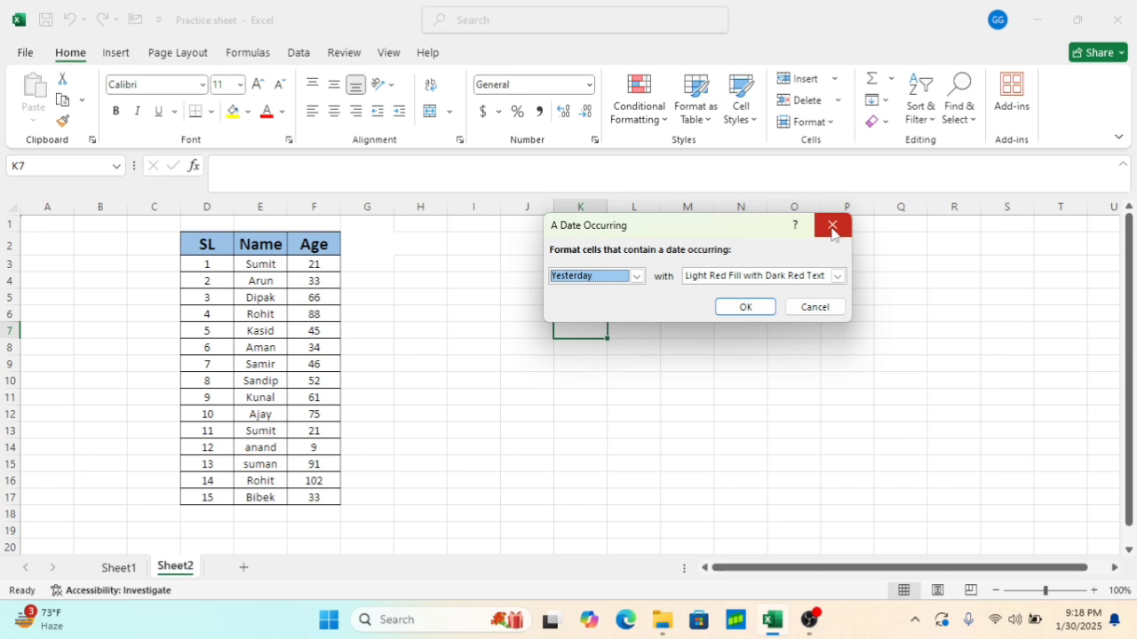
{"action": "left_click", "coordinate": [831, 227]}
Highlight duplicate Age values in F3:F17 with Light Red Fill with Dark Red Text
{"action": "left_click", "coordinate": [663, 120]}
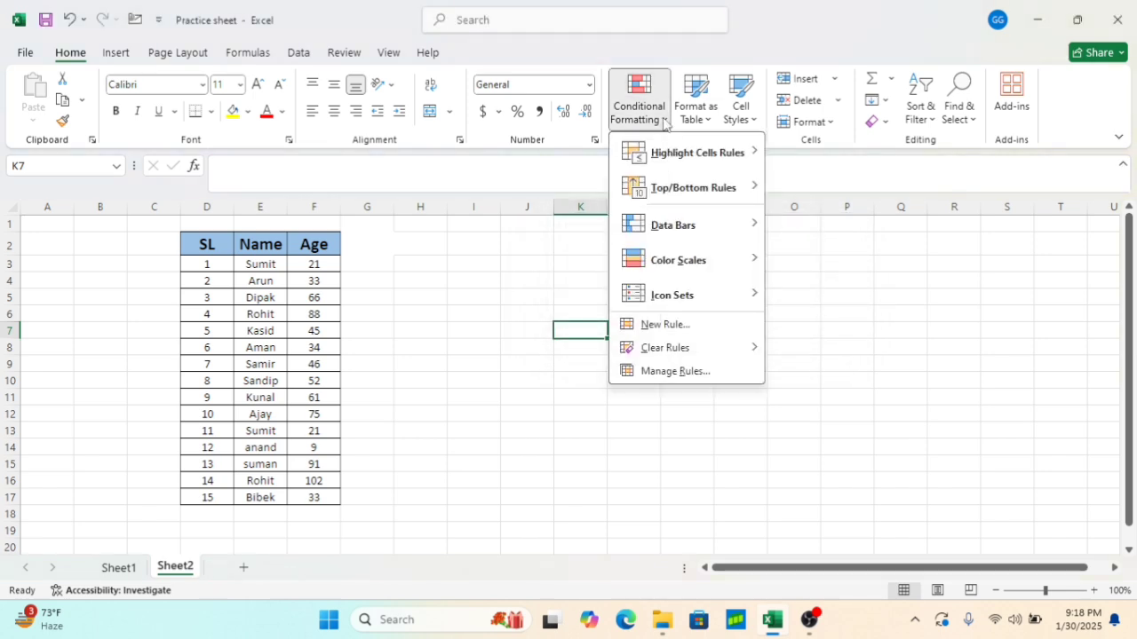
{"action": "mouse_move", "coordinate": [744, 153]}
{"action": "left_click", "coordinate": [306, 259]}
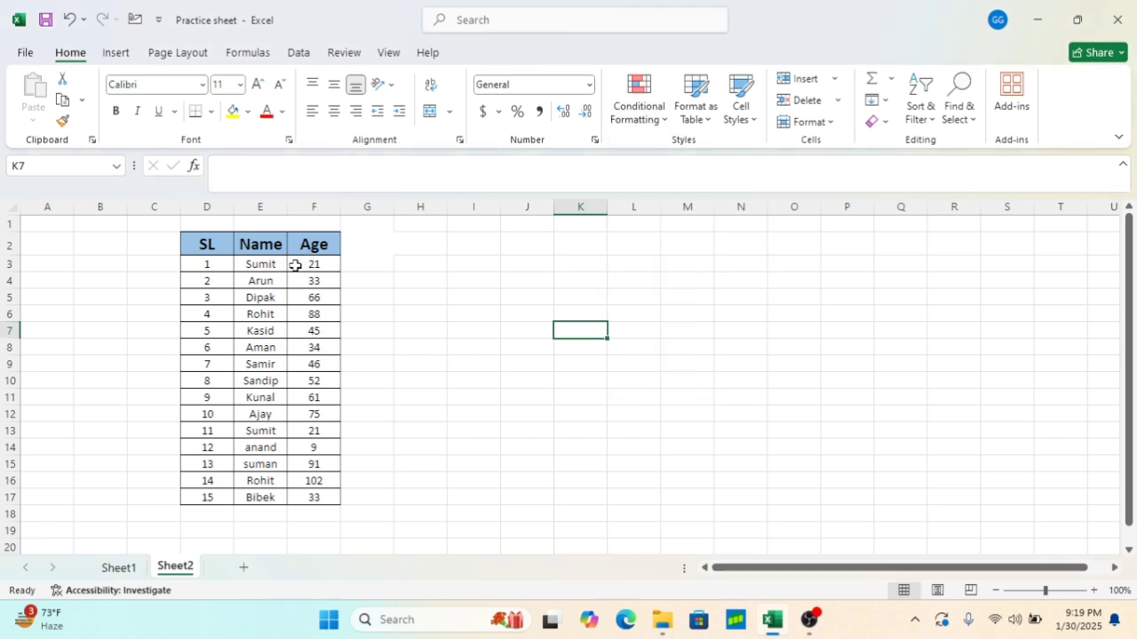
{"action": "left_click_drag", "start_coordinate": [305, 264], "coordinate": [321, 498]}
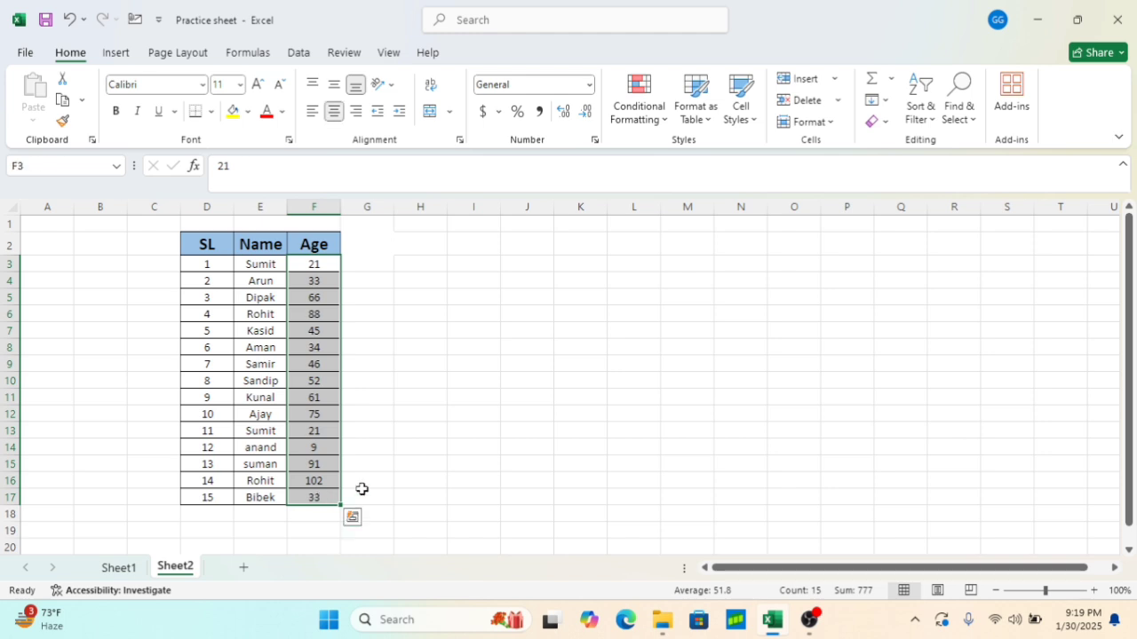
{"action": "left_click", "coordinate": [659, 118]}
{"action": "mouse_move", "coordinate": [668, 153]}
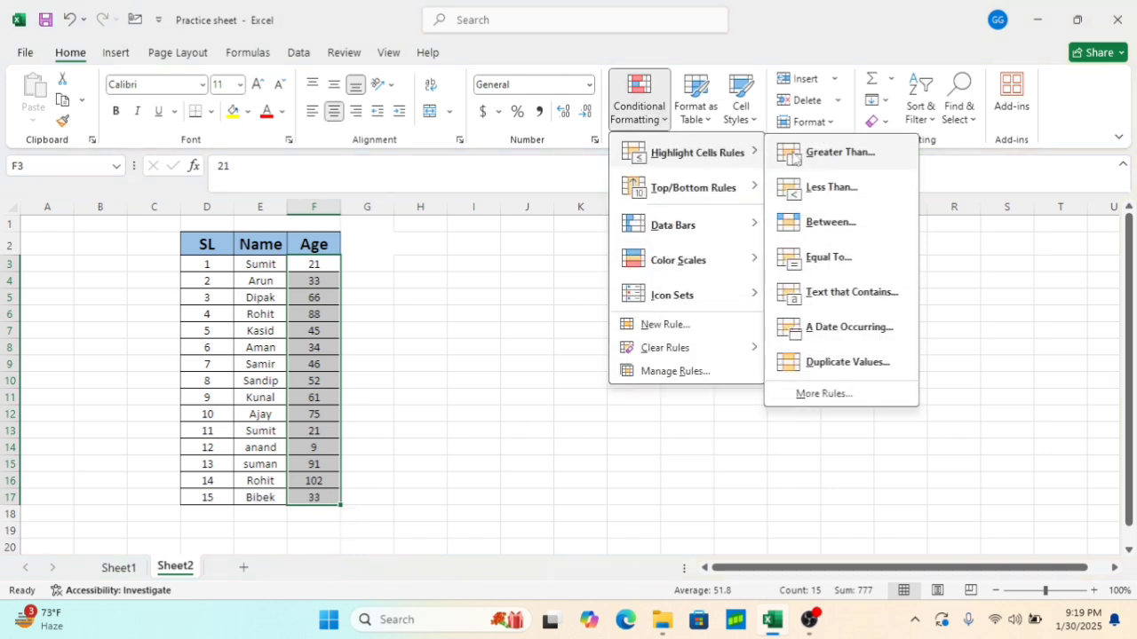
{"action": "left_click", "coordinate": [835, 362]}
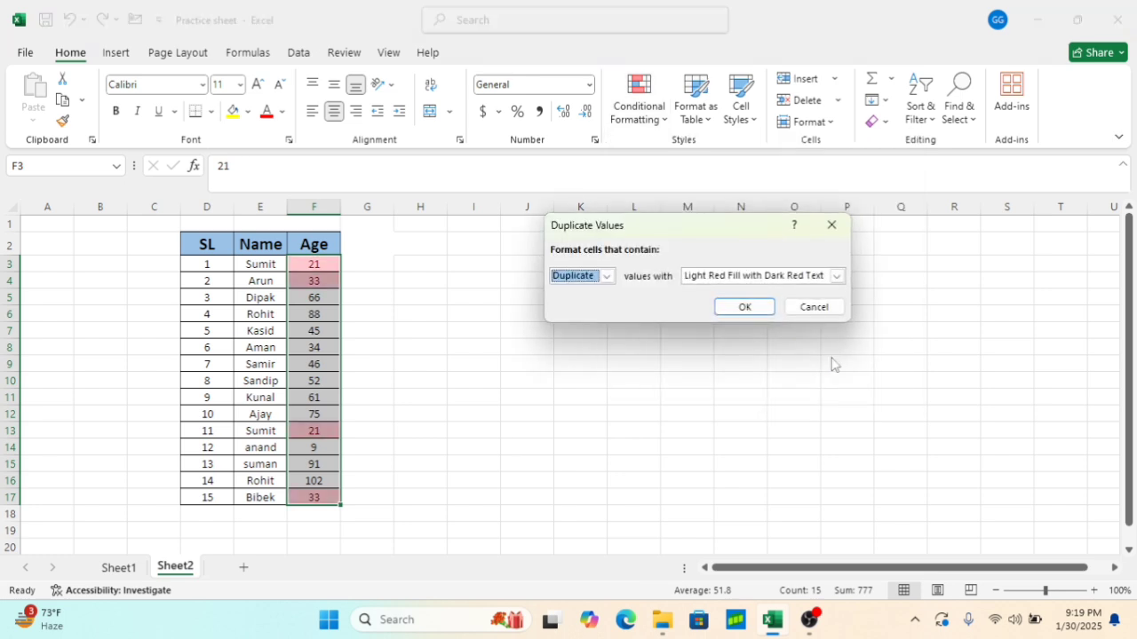
{"action": "left_click", "coordinate": [745, 306]}
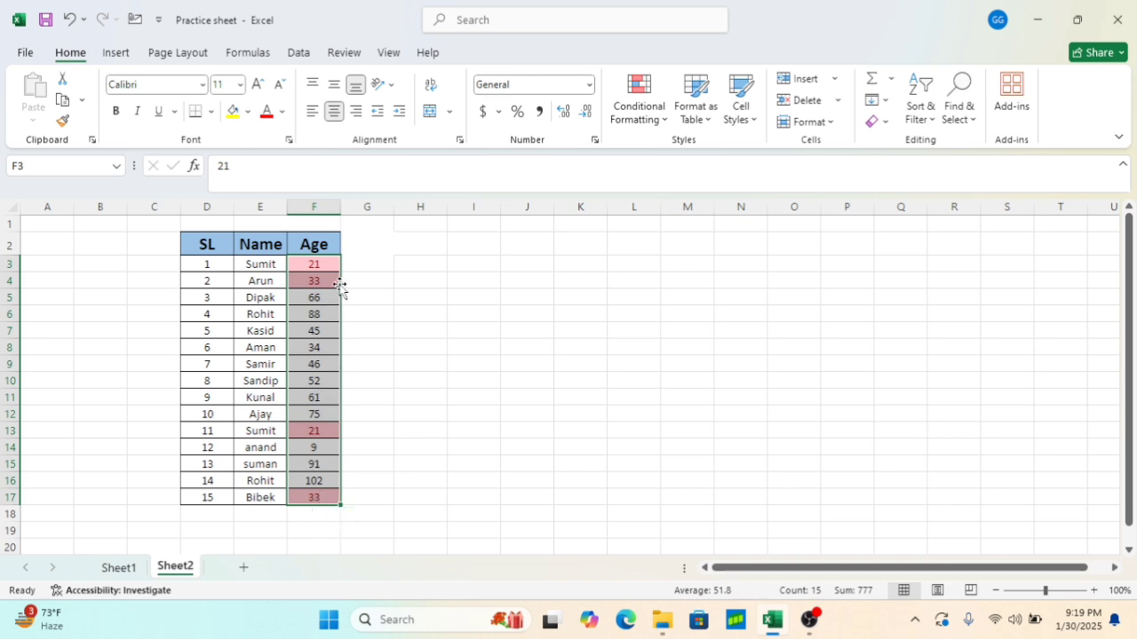
Clear the duplicate-values rule from the Age cells F3:F17
{"action": "left_click", "coordinate": [660, 122]}
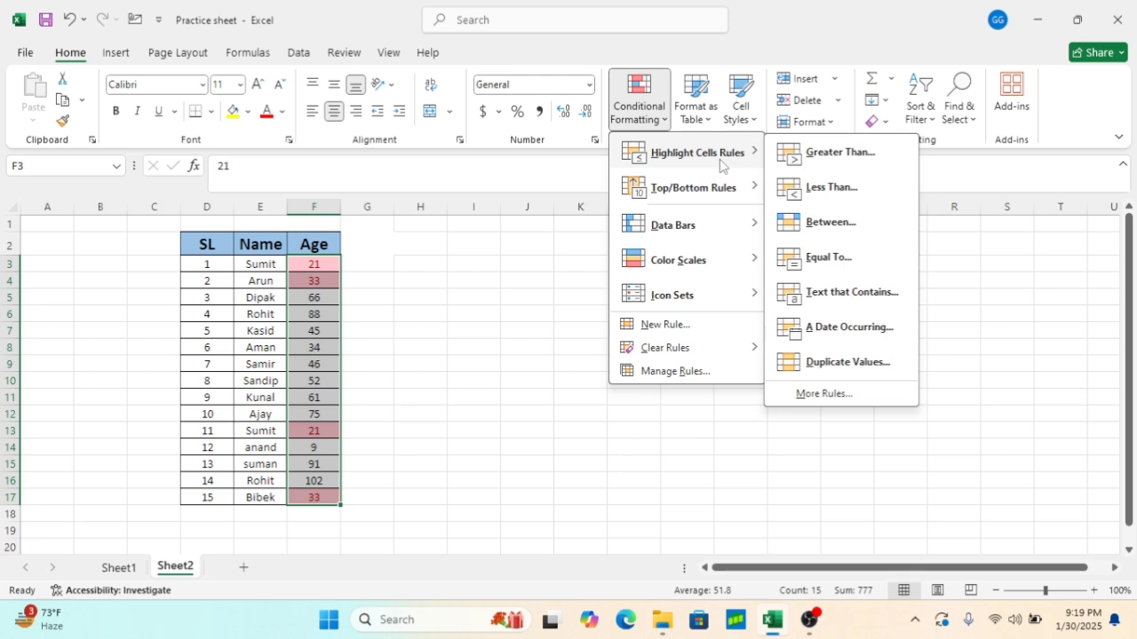
{"action": "mouse_move", "coordinate": [696, 348]}
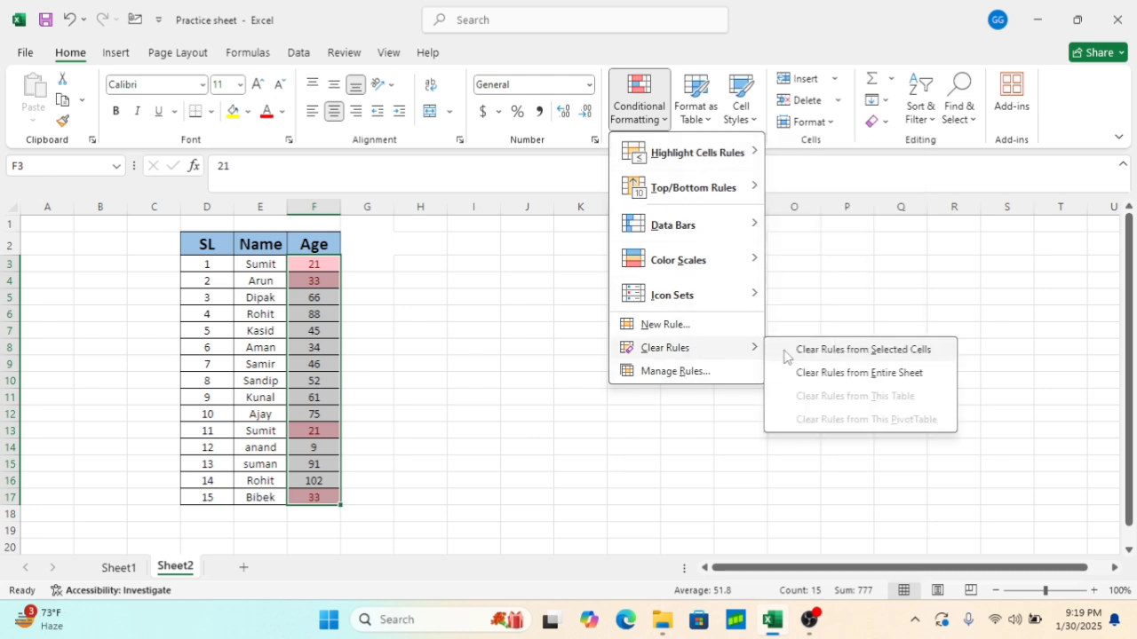
{"action": "left_click", "coordinate": [810, 352]}
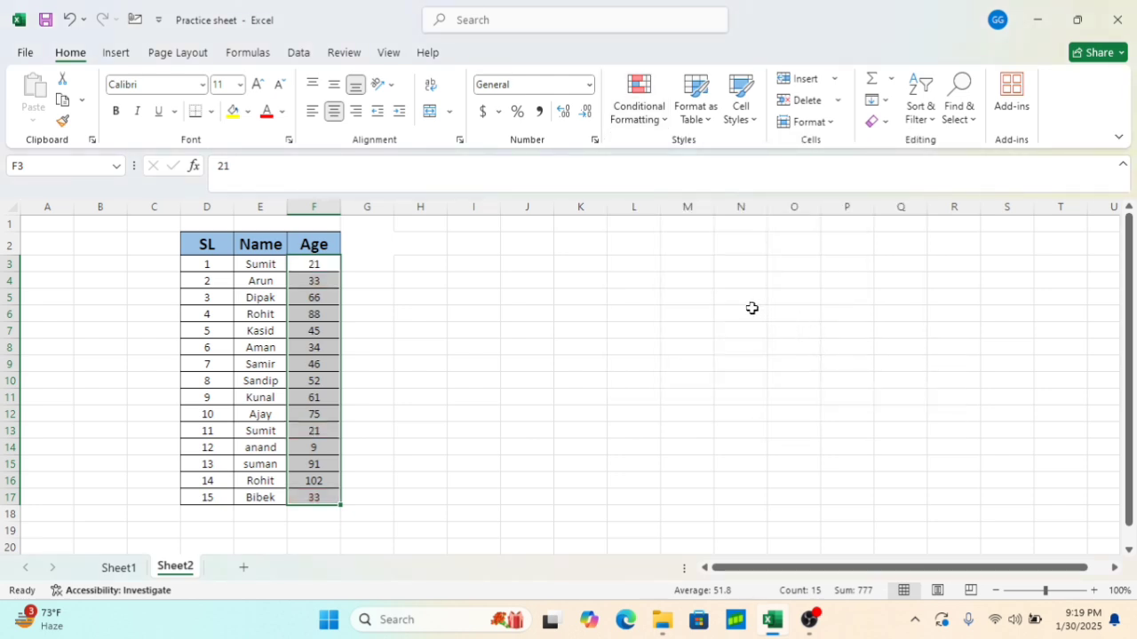
Apply a Top 10 Items rule of 10 to F3:F17 with Light Red Fill with Dark Red Text
{"action": "left_click", "coordinate": [660, 118]}
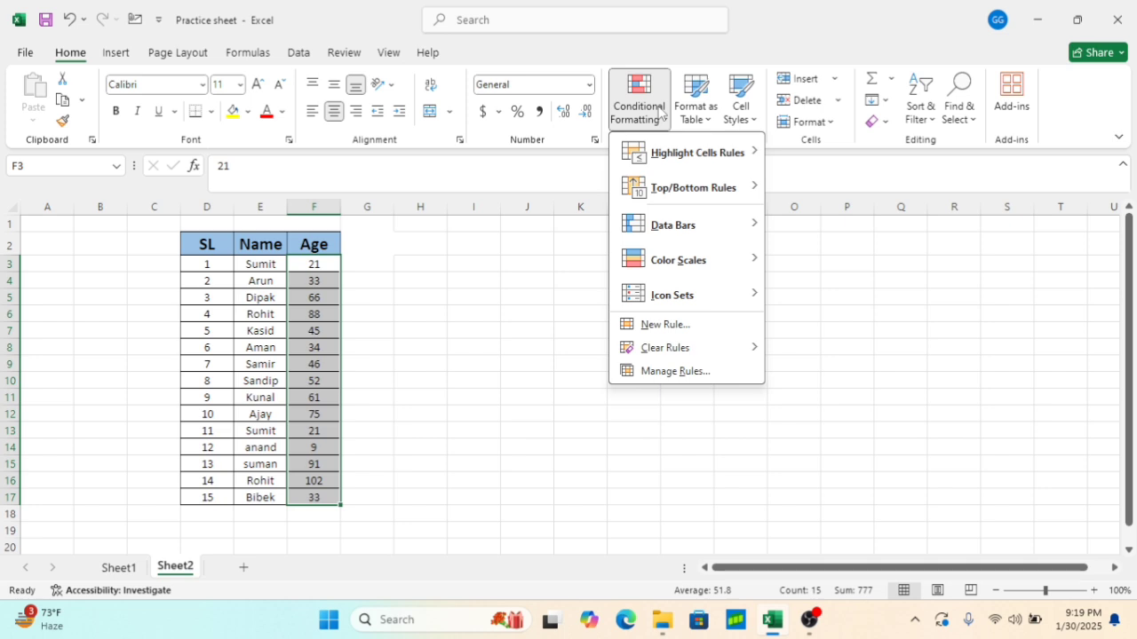
{"action": "mouse_move", "coordinate": [719, 193]}
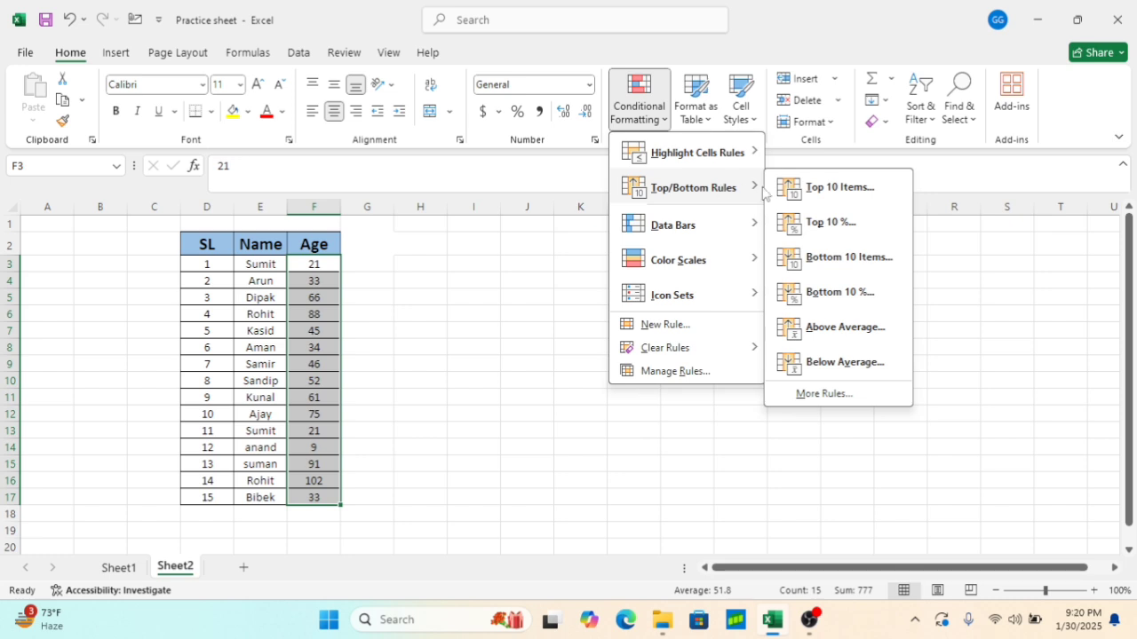
{"action": "left_click", "coordinate": [830, 189]}
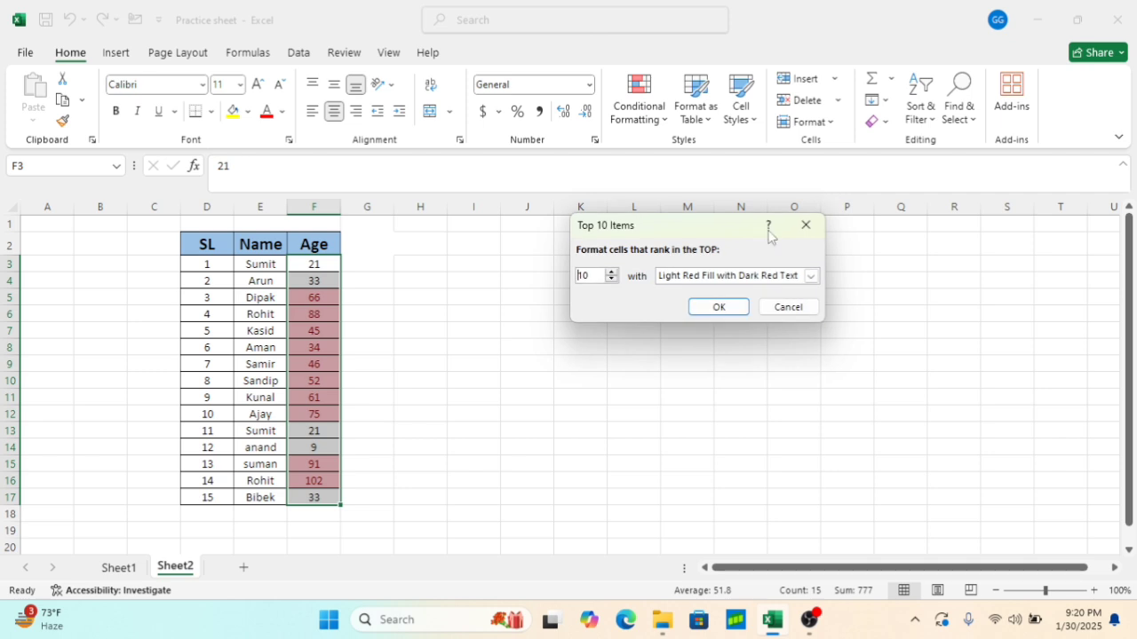
{"action": "left_click", "coordinate": [726, 312]}
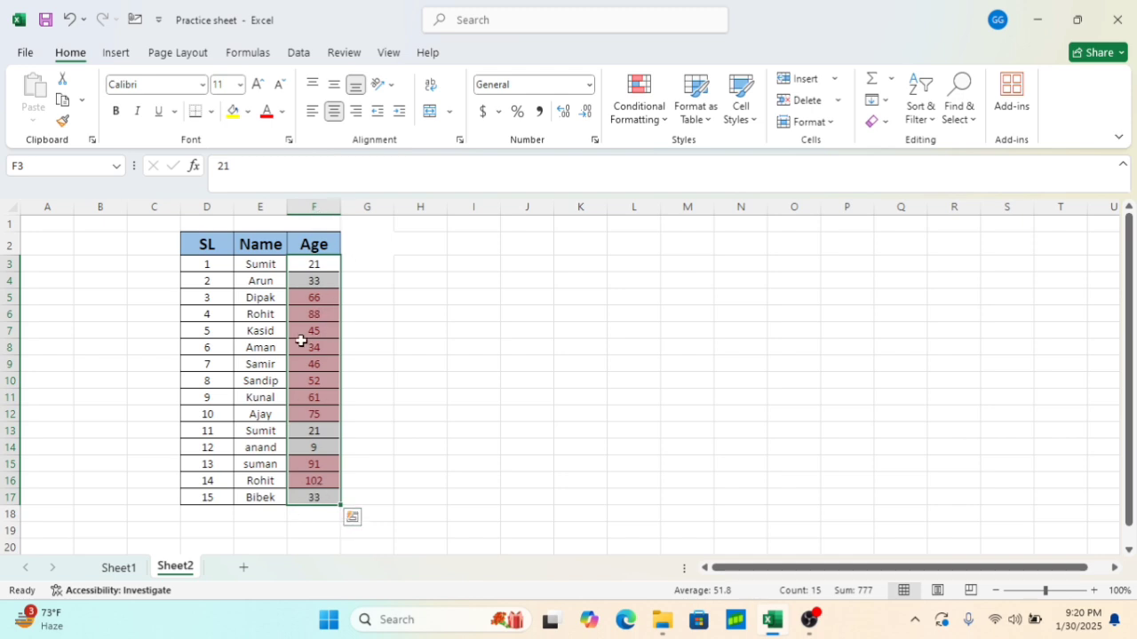
Clear the Top 10 Items rule from the selected Age cells F3:F17
{"action": "left_click", "coordinate": [638, 99]}
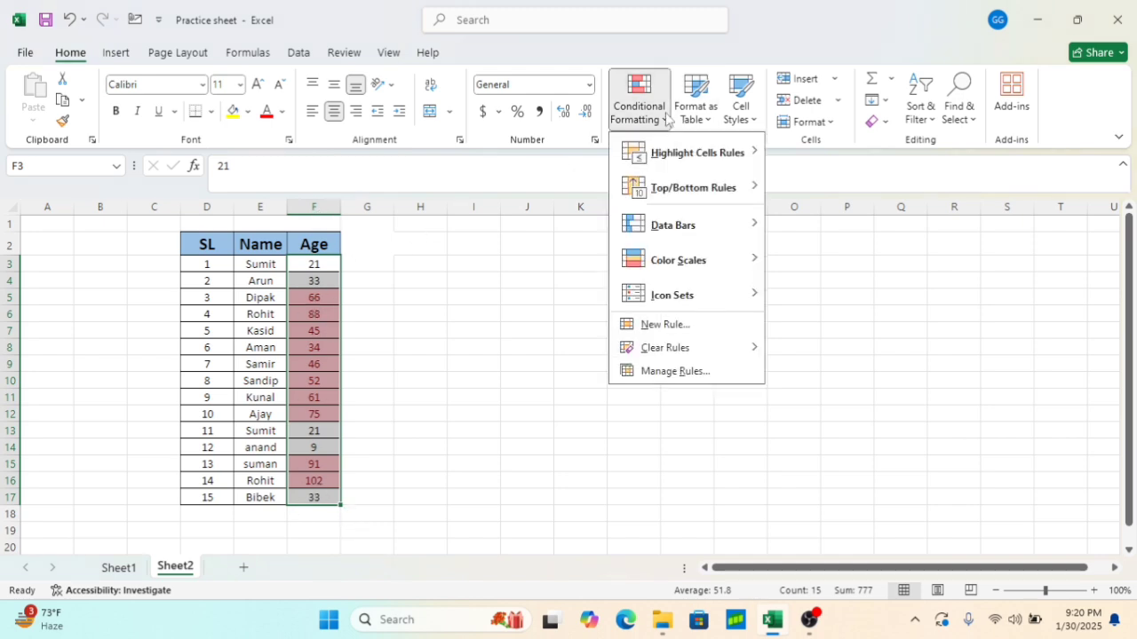
{"action": "mouse_move", "coordinate": [760, 349]}
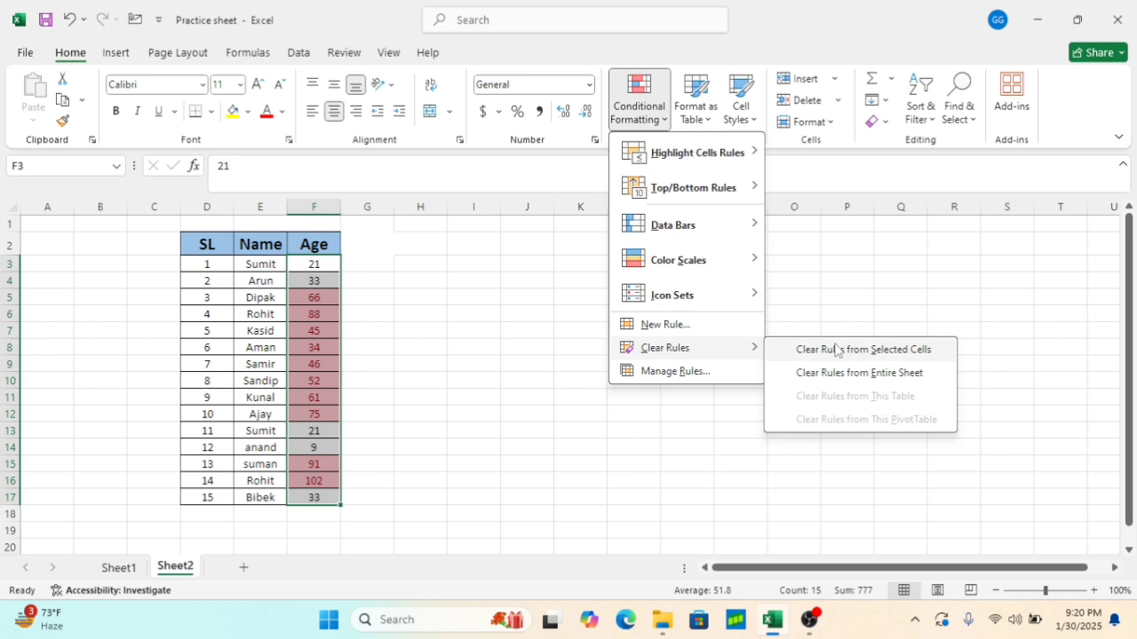
{"action": "left_click", "coordinate": [835, 348]}
Apply a Top 10% rule of 10 to F3:F17 with Light Red Fill with Dark Red Text
{"action": "left_click", "coordinate": [655, 125]}
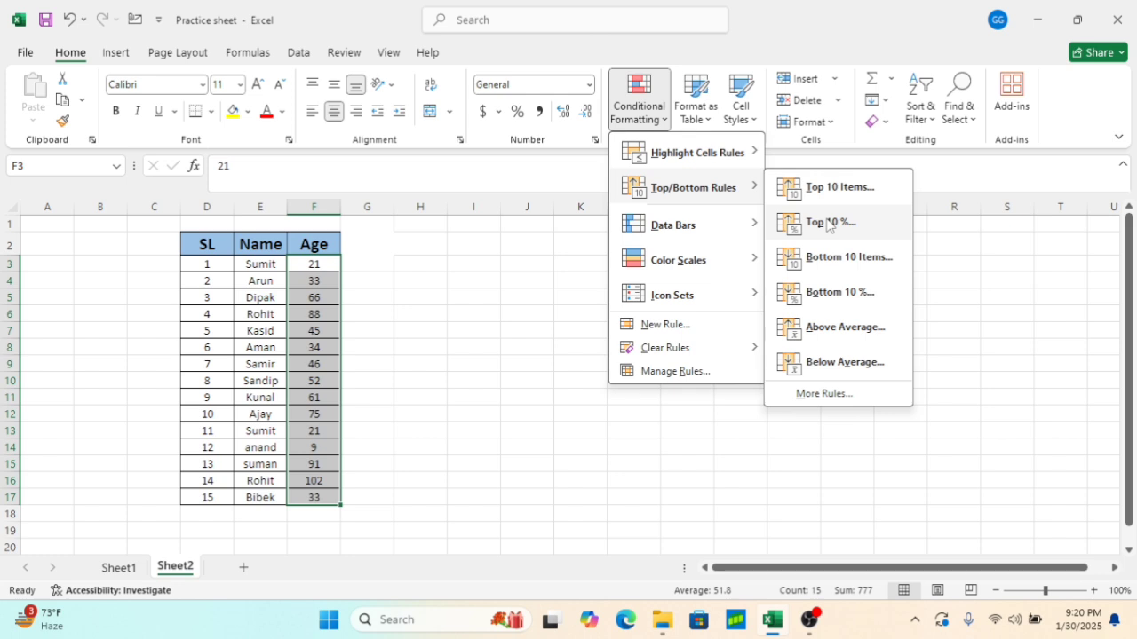
{"action": "left_click", "coordinate": [829, 224]}
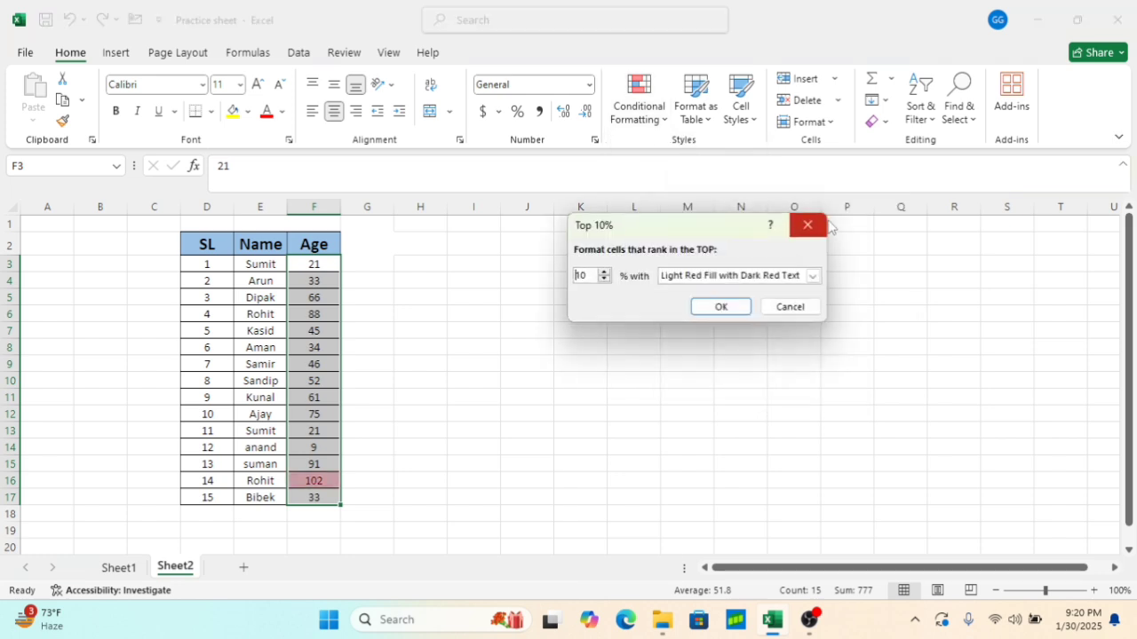
{"action": "left_click", "coordinate": [739, 313]}
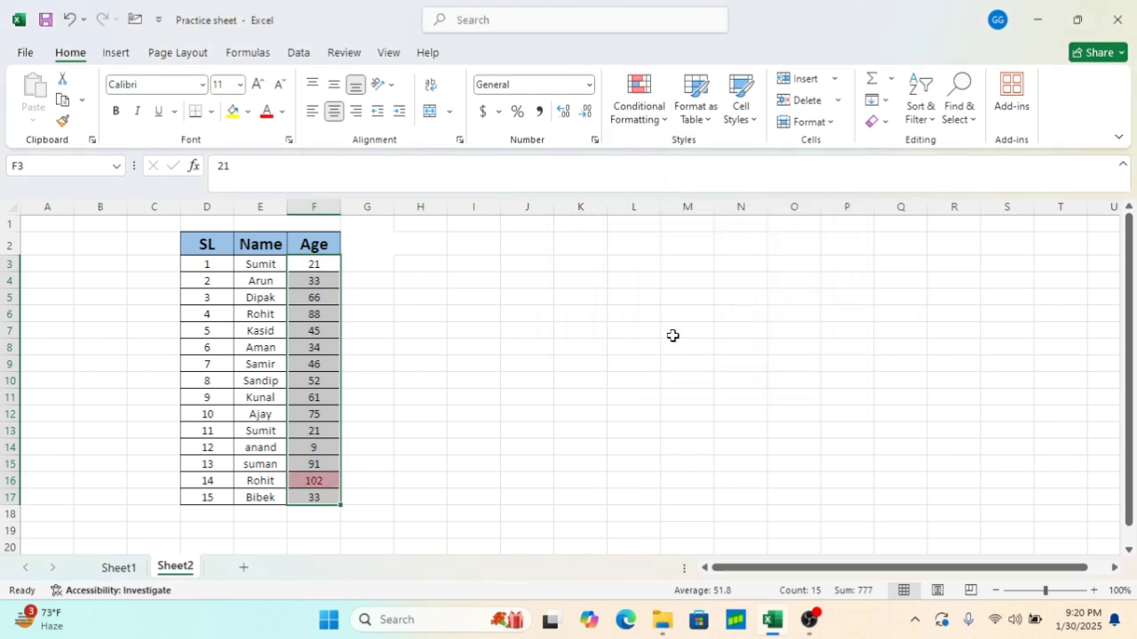
{"action": "left_click", "coordinate": [624, 348]}
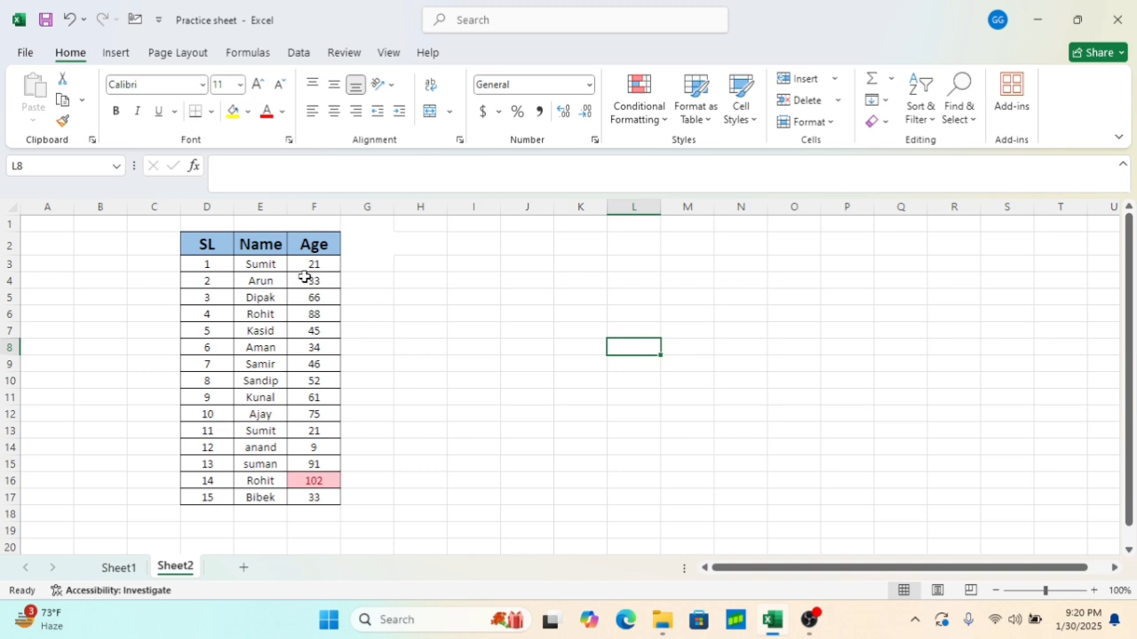
Enter the formula =15*10/100 in cell J6 to work out 10 percent of the 15 ages
{"action": "left_click_drag", "start_coordinate": [312, 265], "coordinate": [312, 494]}
{"action": "left_click", "coordinate": [548, 312]}
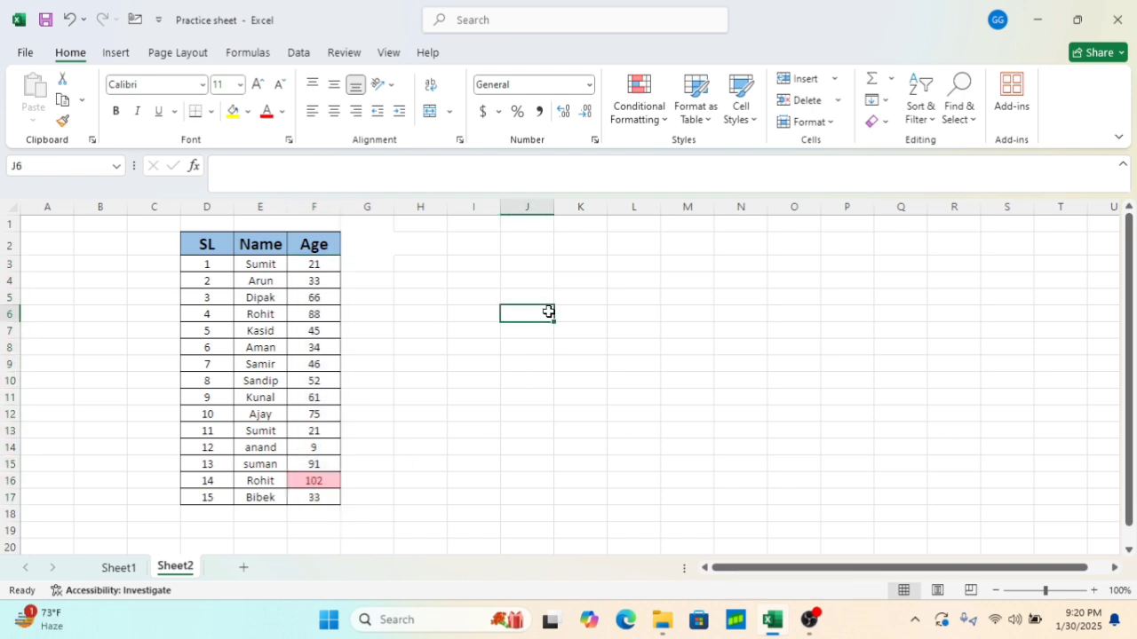
{"action": "type", "text": "=15"}
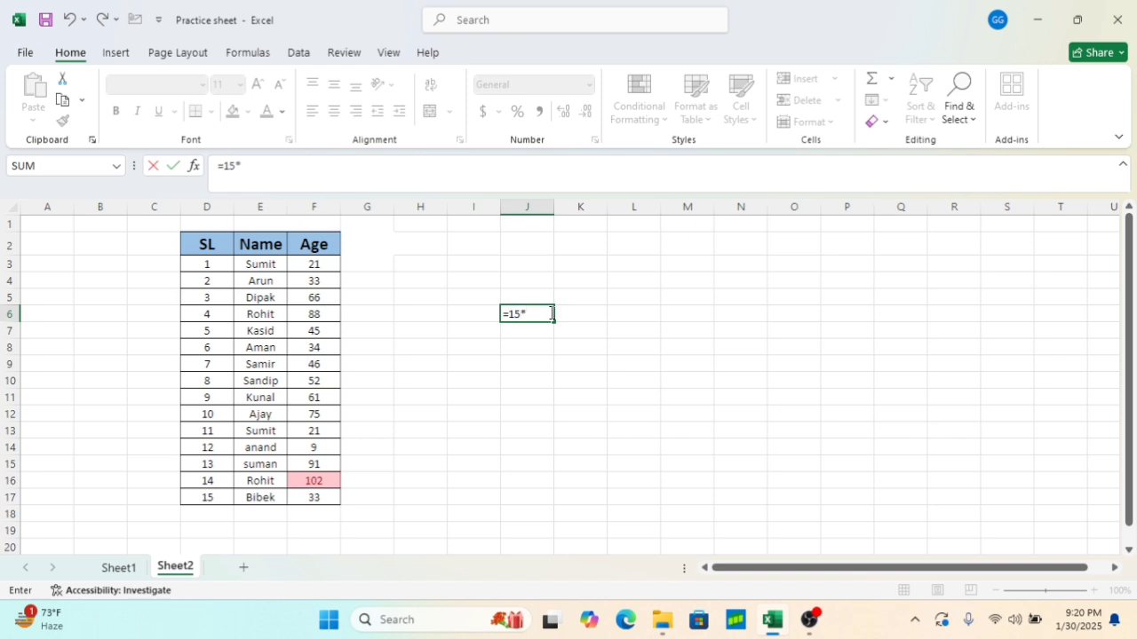
{"action": "type", "text": "*18"}
{"action": "key", "text": "BackSpace"}
{"action": "type", "text": "0/100"}
{"action": "key", "text": "Return"}
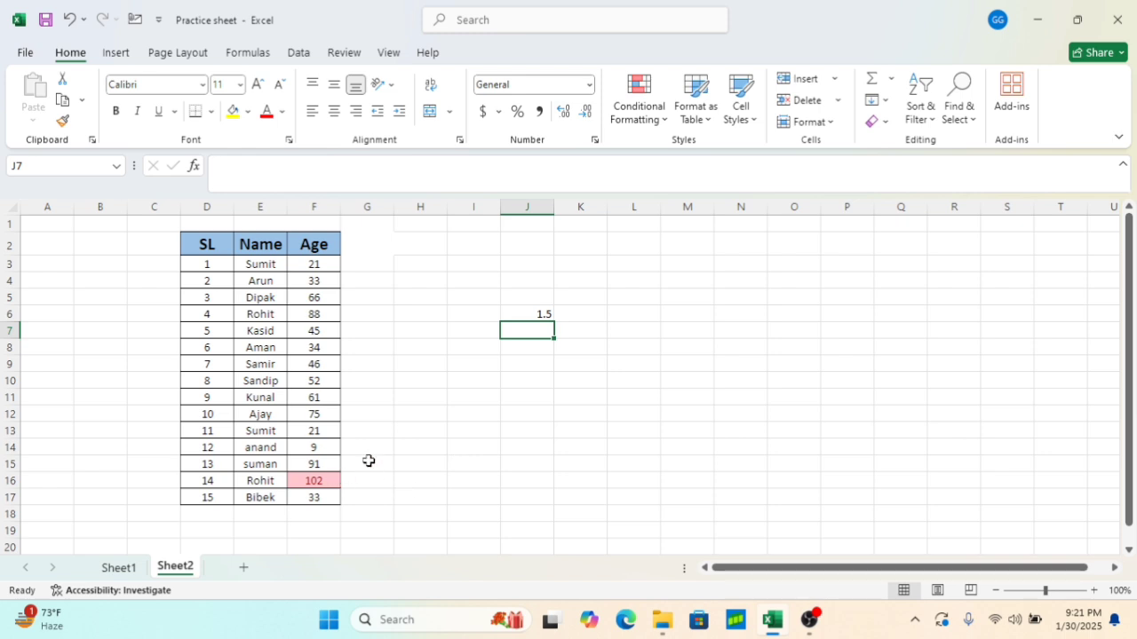
Clear the Top 10% rule from the Age cells F3:F17
{"action": "left_click_drag", "start_coordinate": [310, 260], "coordinate": [330, 495]}
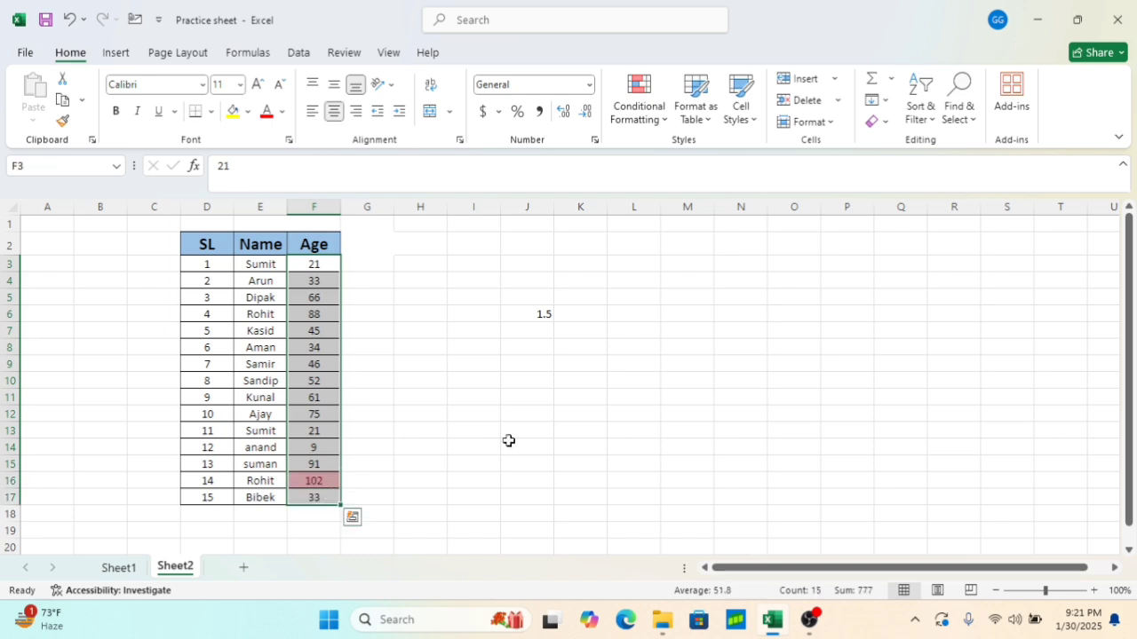
{"action": "left_click", "coordinate": [662, 114]}
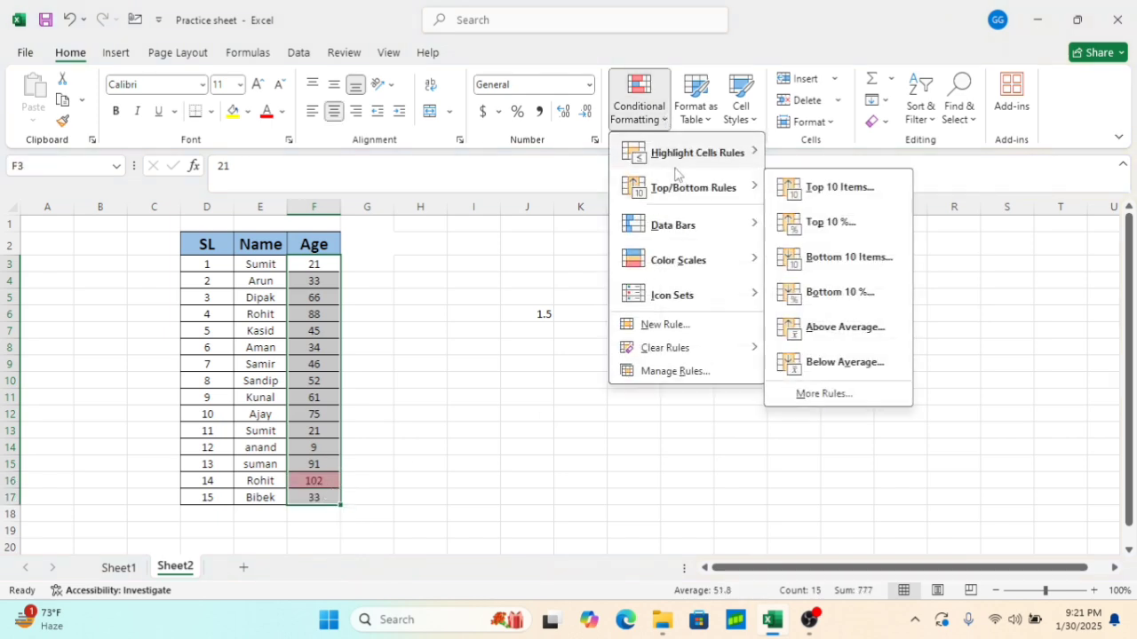
{"action": "mouse_move", "coordinate": [711, 348]}
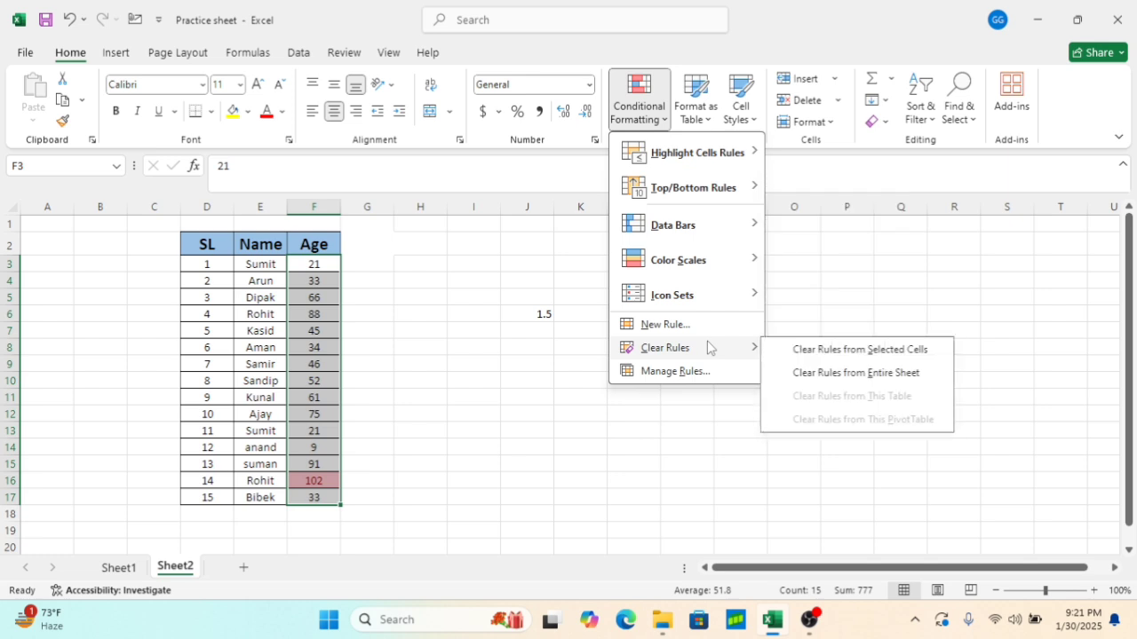
{"action": "left_click", "coordinate": [828, 346]}
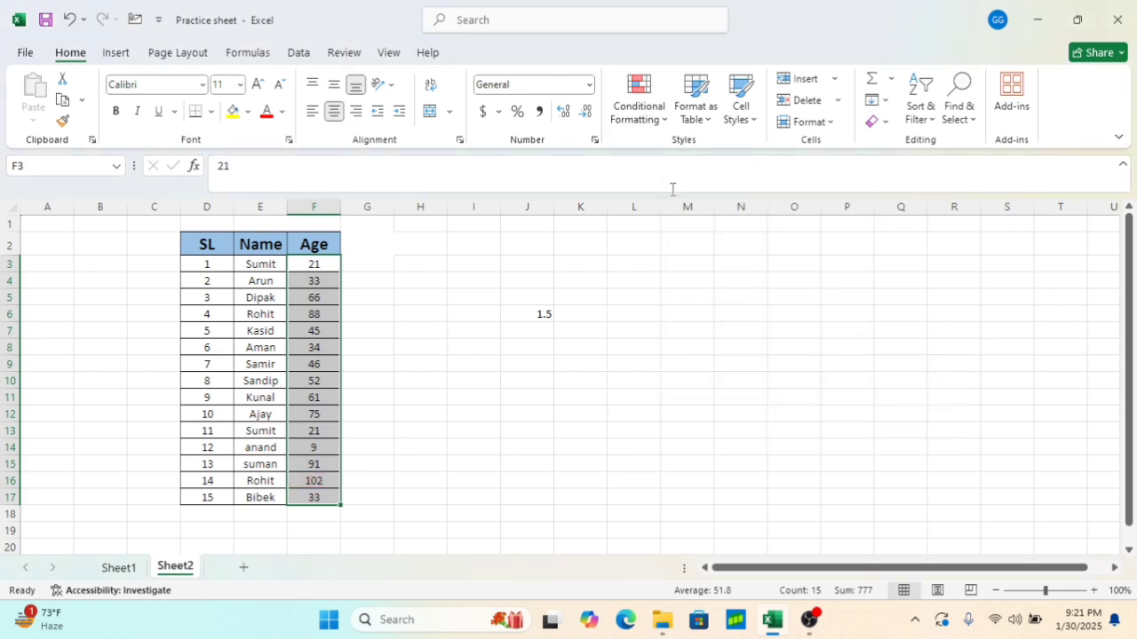
Apply a Bottom 10 Items rule of 10 to F3:F17 with Light Red Fill with Dark Red Text, undoing an accidental cell move
{"action": "left_click", "coordinate": [639, 109]}
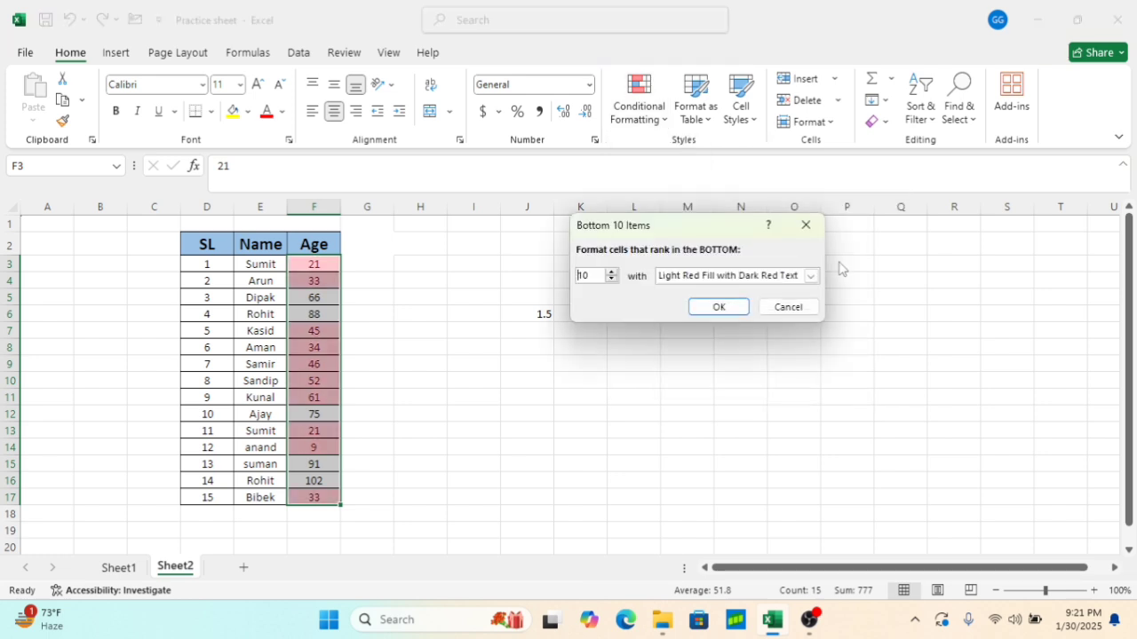
{"action": "left_click", "coordinate": [721, 303]}
{"action": "left_click_drag", "start_coordinate": [340, 463], "coordinate": [322, 480]}
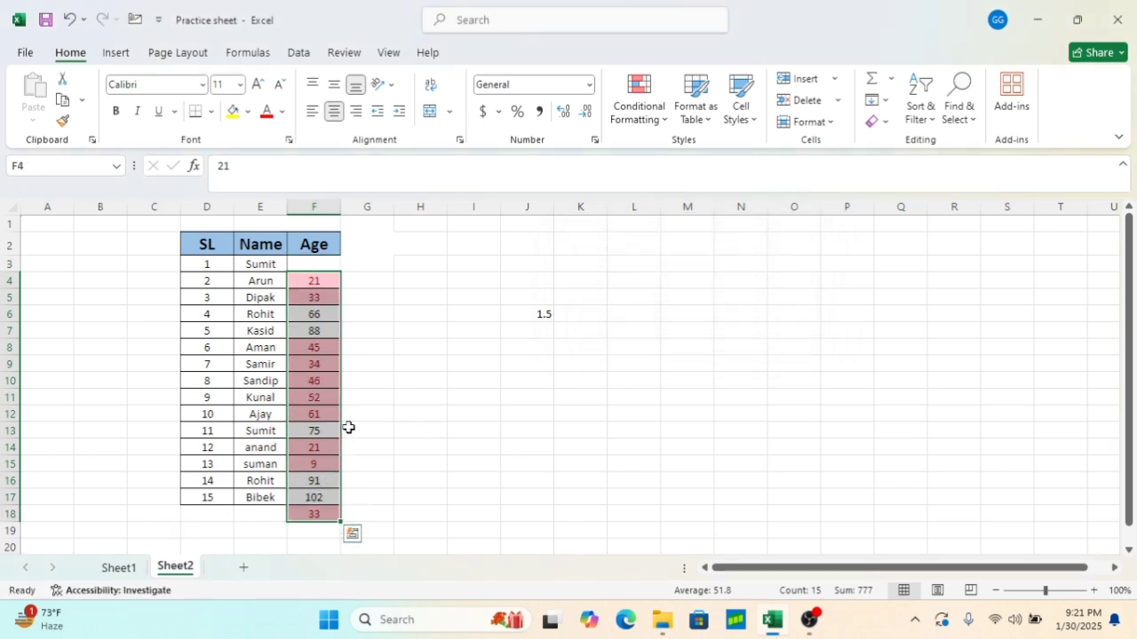
{"action": "key", "text": "ctrl+z"}
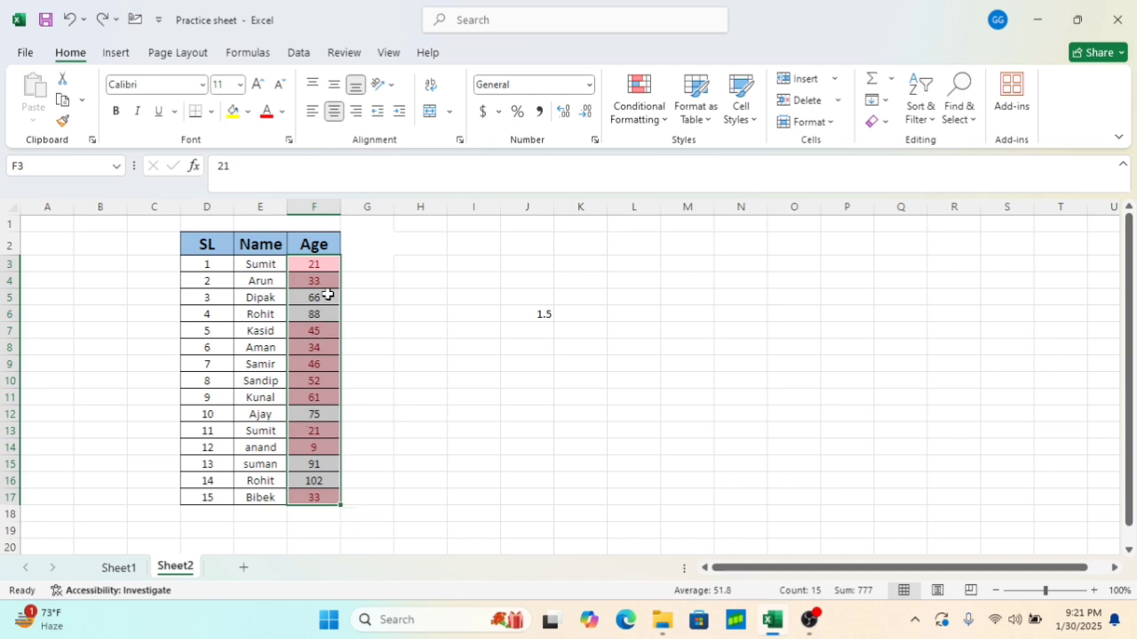
{"action": "left_click", "coordinate": [353, 413]}
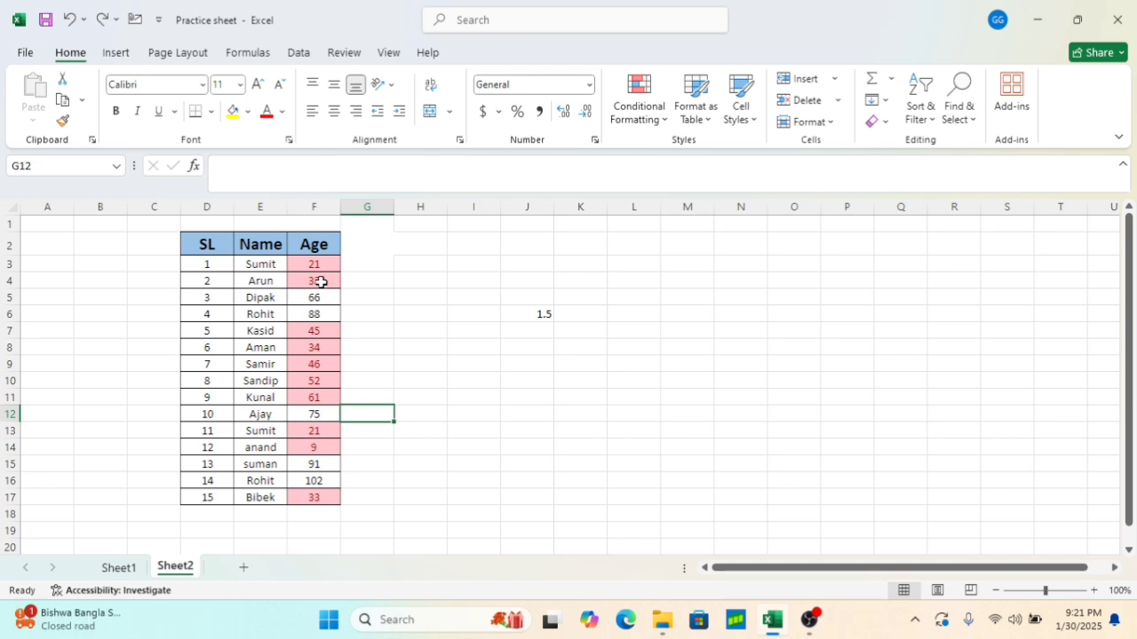
Clear the Bottom 10 Items rule from the Age cells F3:F17
{"action": "left_click_drag", "start_coordinate": [318, 263], "coordinate": [325, 490]}
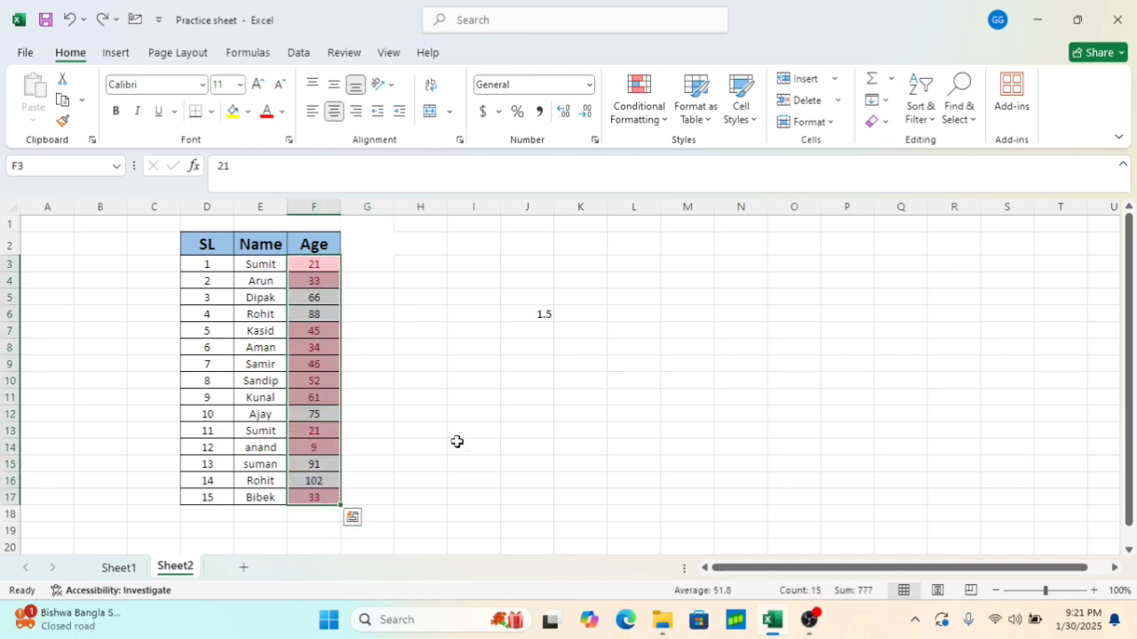
{"action": "left_click", "coordinate": [660, 119]}
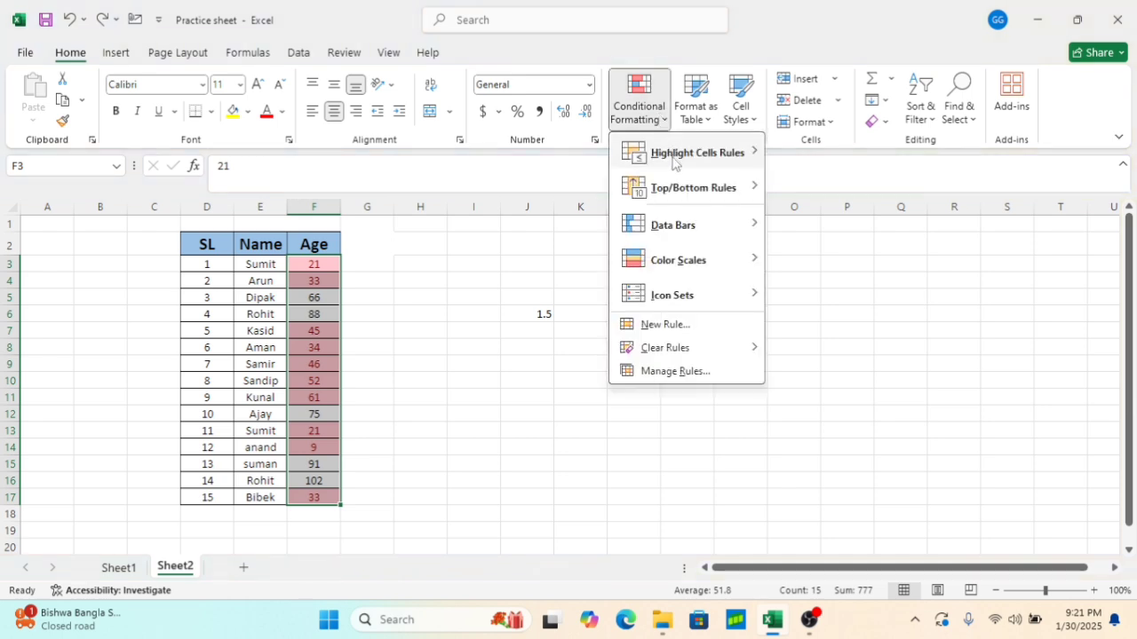
{"action": "mouse_move", "coordinate": [675, 353]}
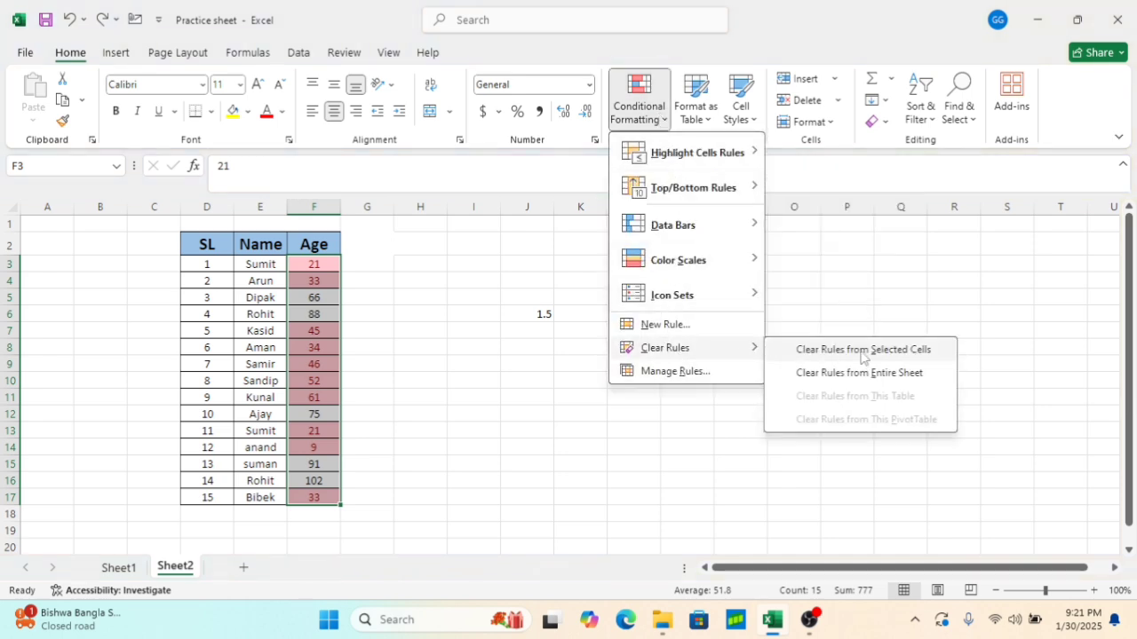
{"action": "left_click", "coordinate": [857, 348]}
Apply a Bottom 10% rule of 10 to F3:F17 with Light Red Fill with Dark Red Text
{"action": "left_click", "coordinate": [659, 119]}
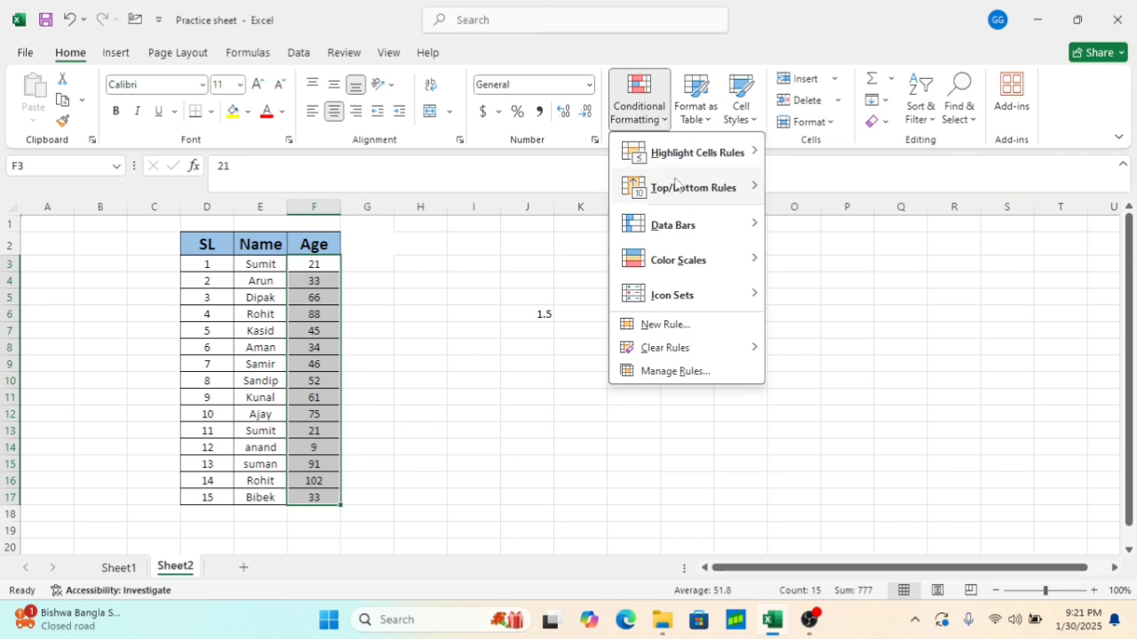
{"action": "mouse_move", "coordinate": [682, 197]}
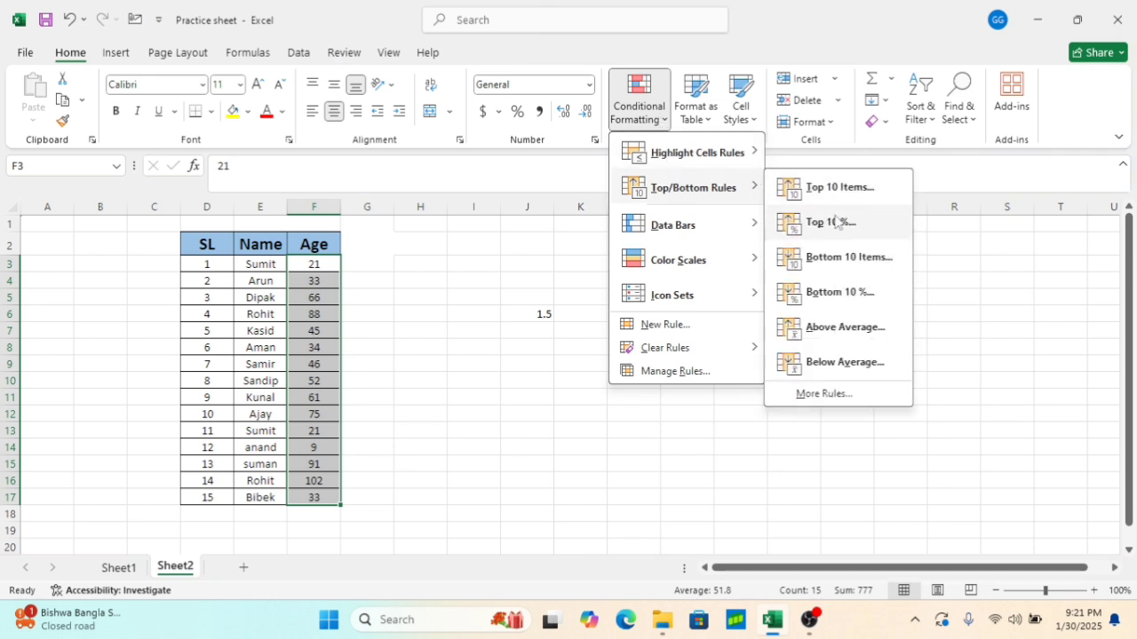
{"action": "left_click", "coordinate": [839, 292]}
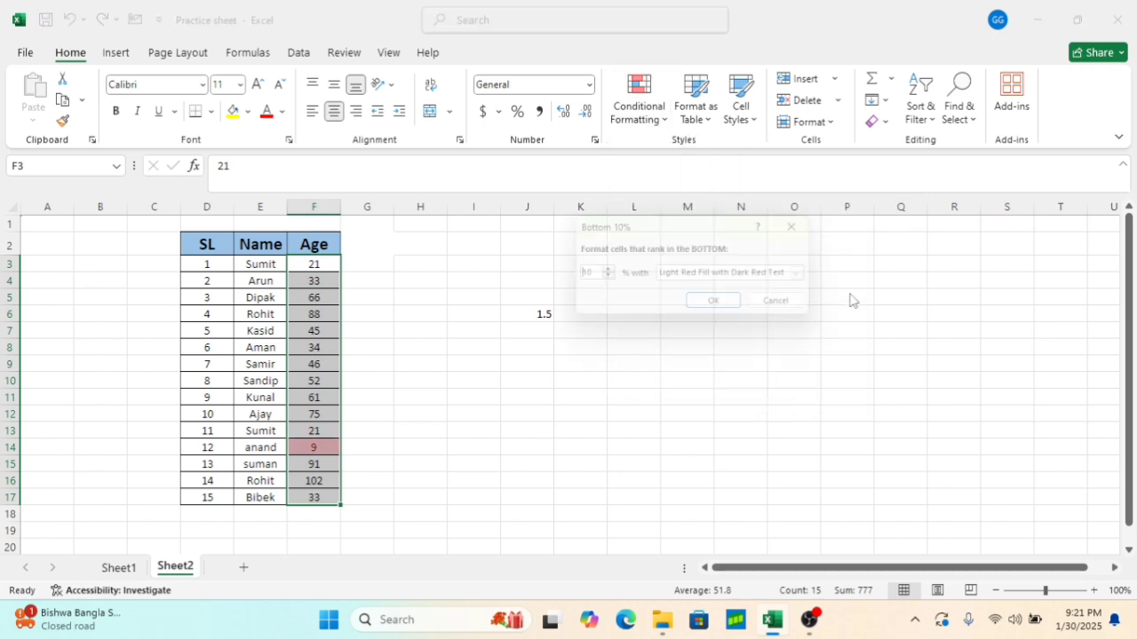
{"action": "left_click", "coordinate": [720, 307]}
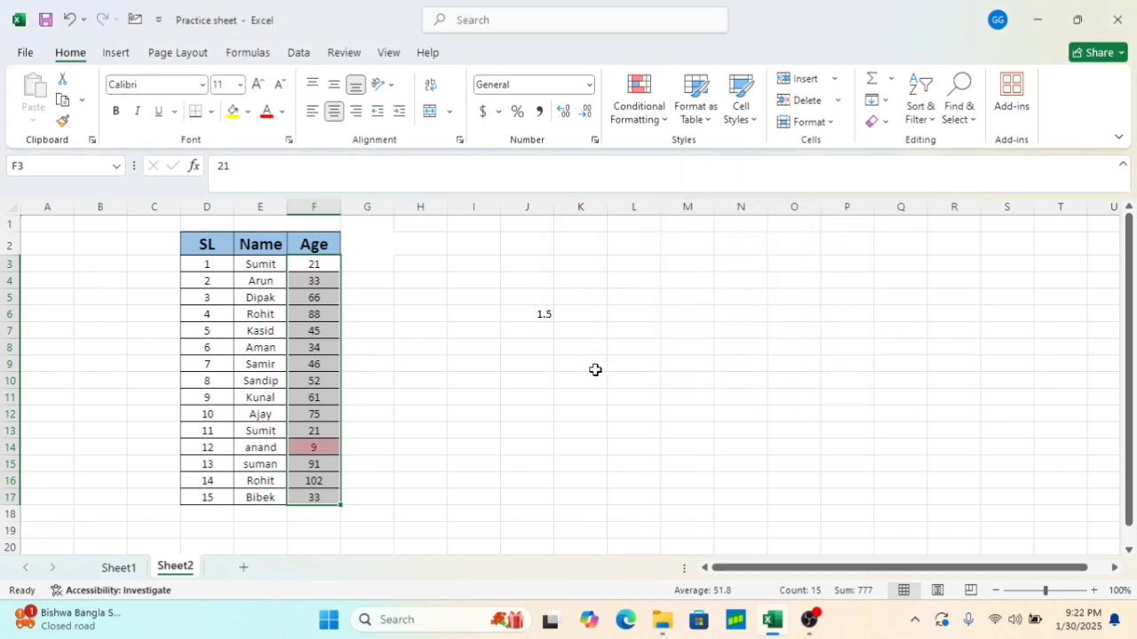
{"action": "left_click", "coordinate": [563, 377]}
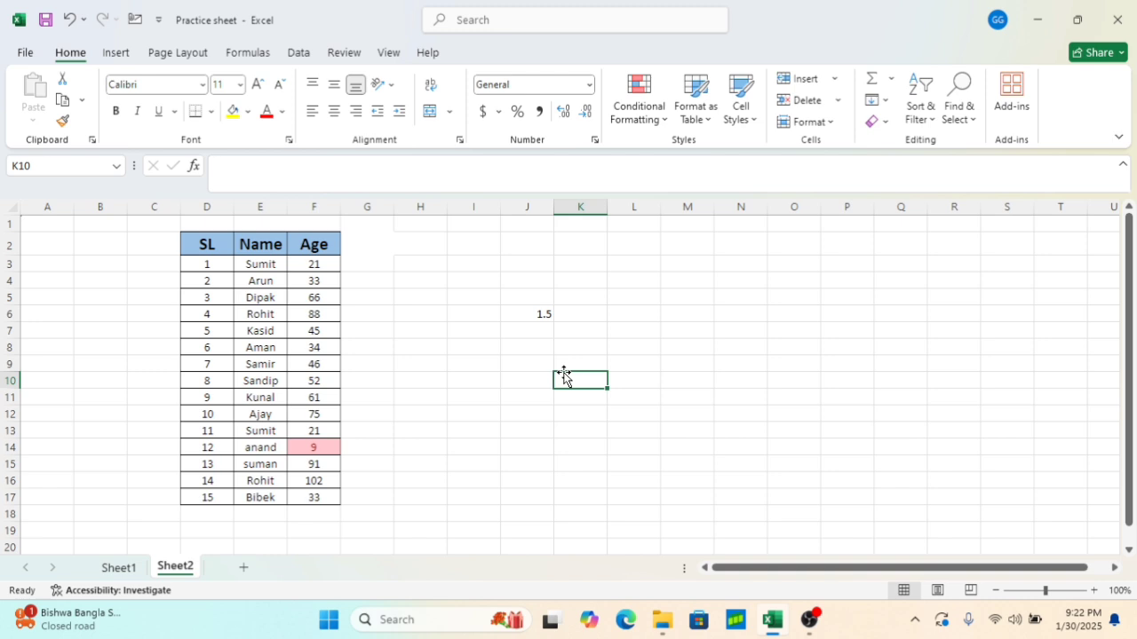
Clear the Bottom 10% rule from the Age cells F3:F17
{"action": "left_click_drag", "start_coordinate": [313, 262], "coordinate": [322, 498]}
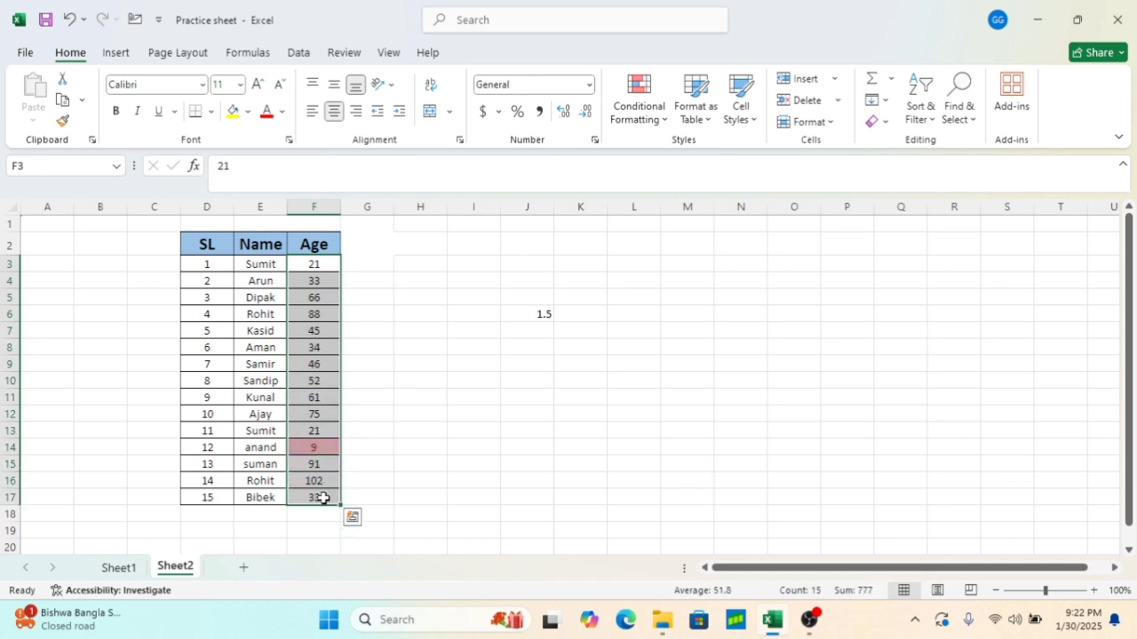
{"action": "left_click", "coordinate": [636, 111]}
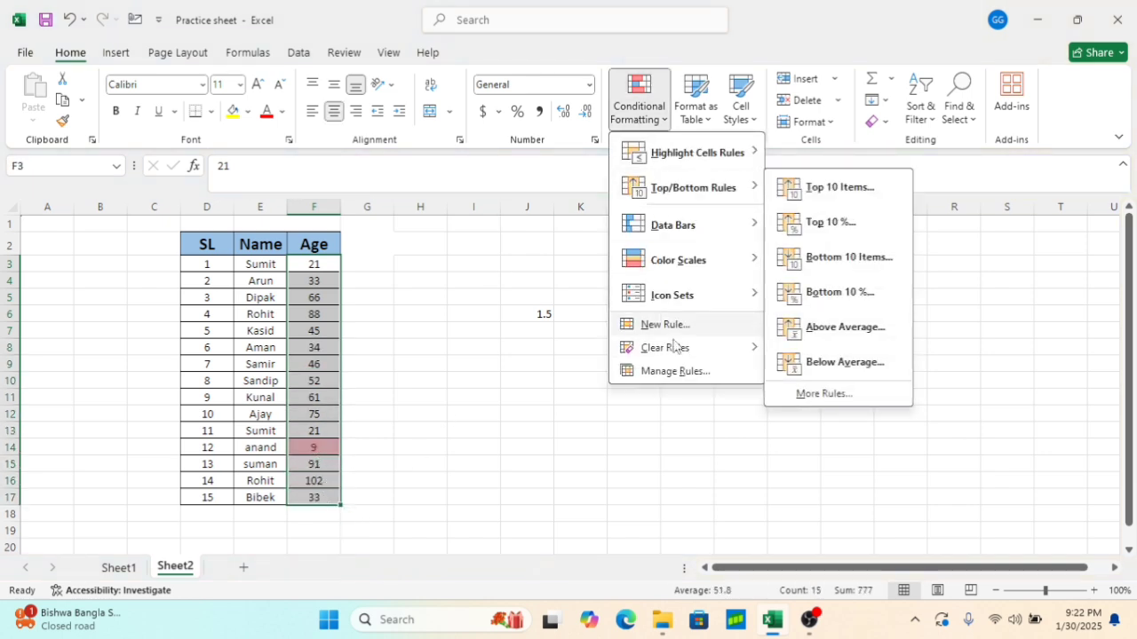
{"action": "mouse_move", "coordinate": [676, 353]}
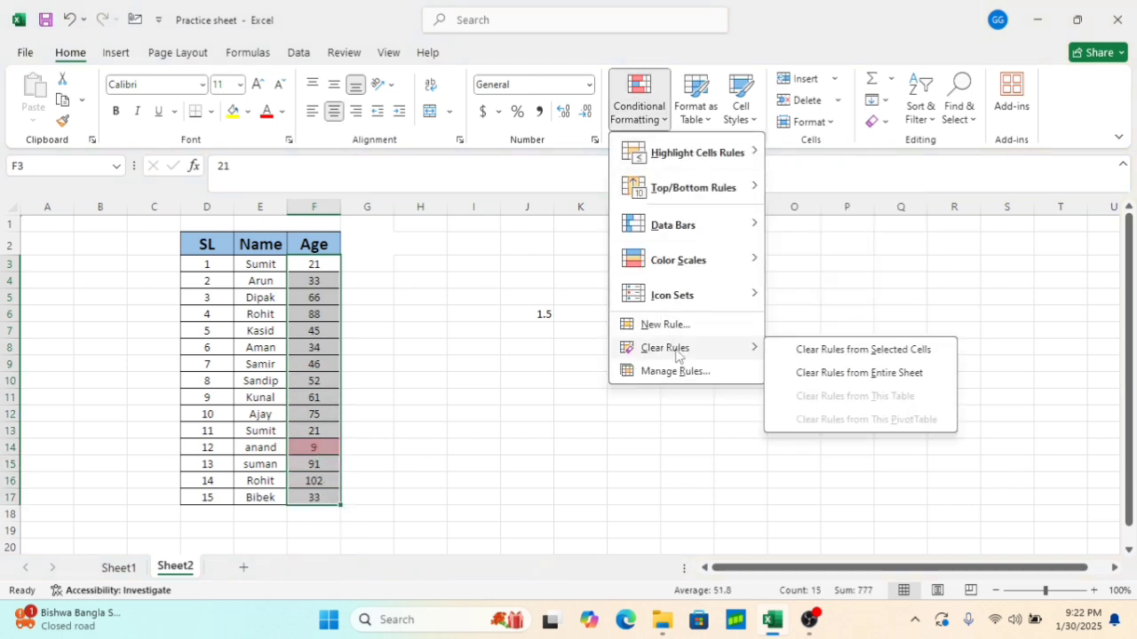
{"action": "left_click", "coordinate": [823, 356]}
Apply an Above Average rule to the Age cells F3:F17 with the default red highlight
{"action": "left_click", "coordinate": [648, 121]}
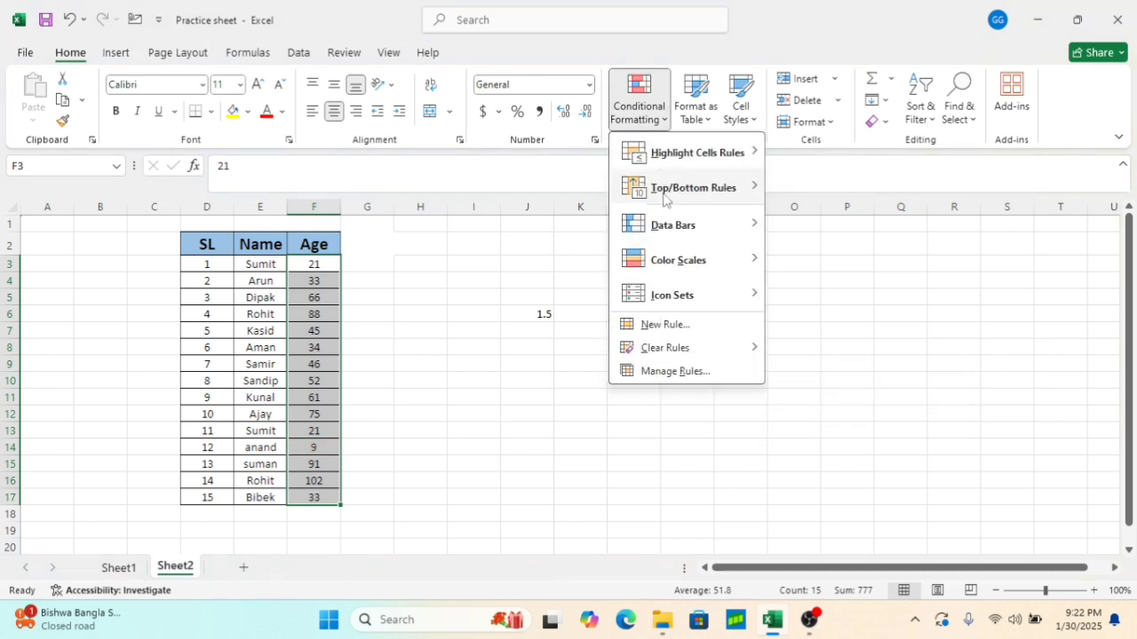
{"action": "mouse_move", "coordinate": [666, 202]}
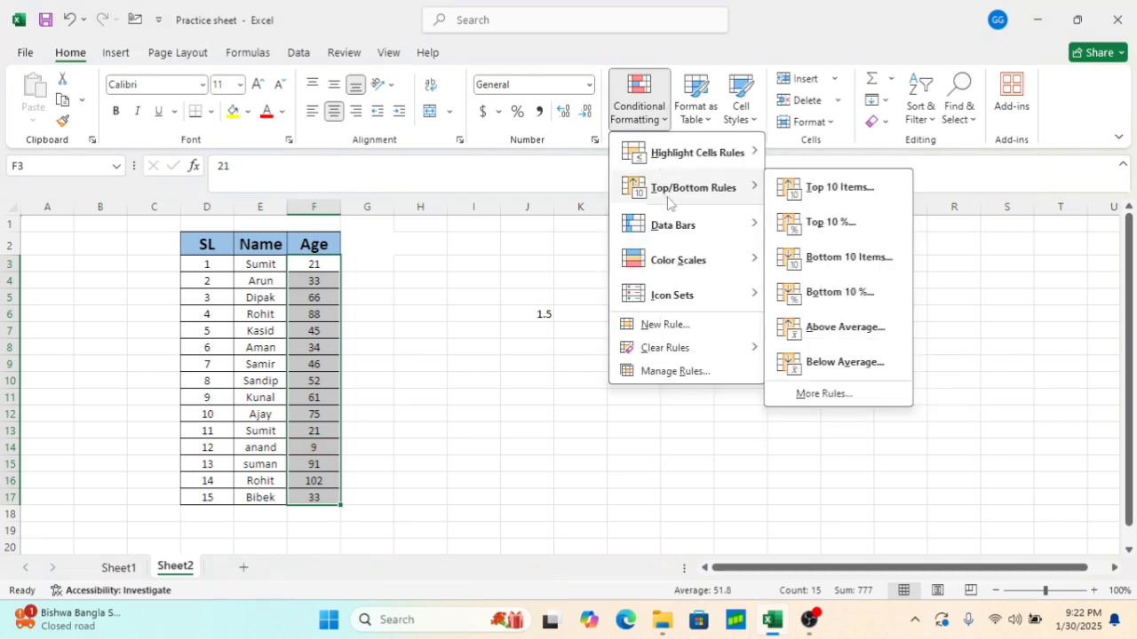
{"action": "left_click", "coordinate": [835, 338]}
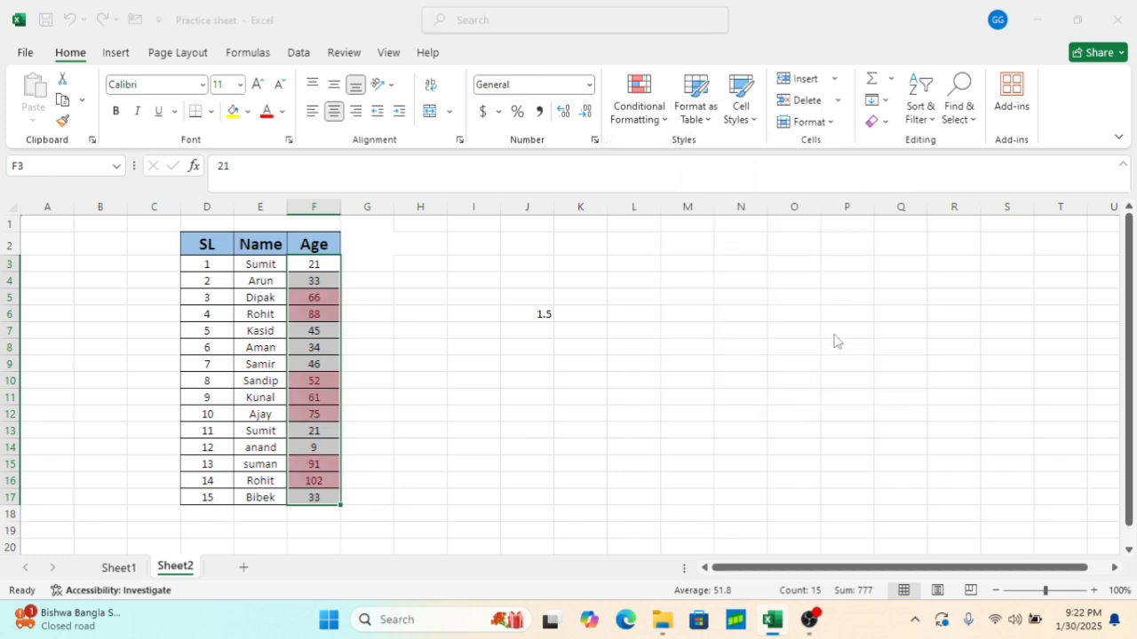
{"action": "left_click", "coordinate": [742, 307]}
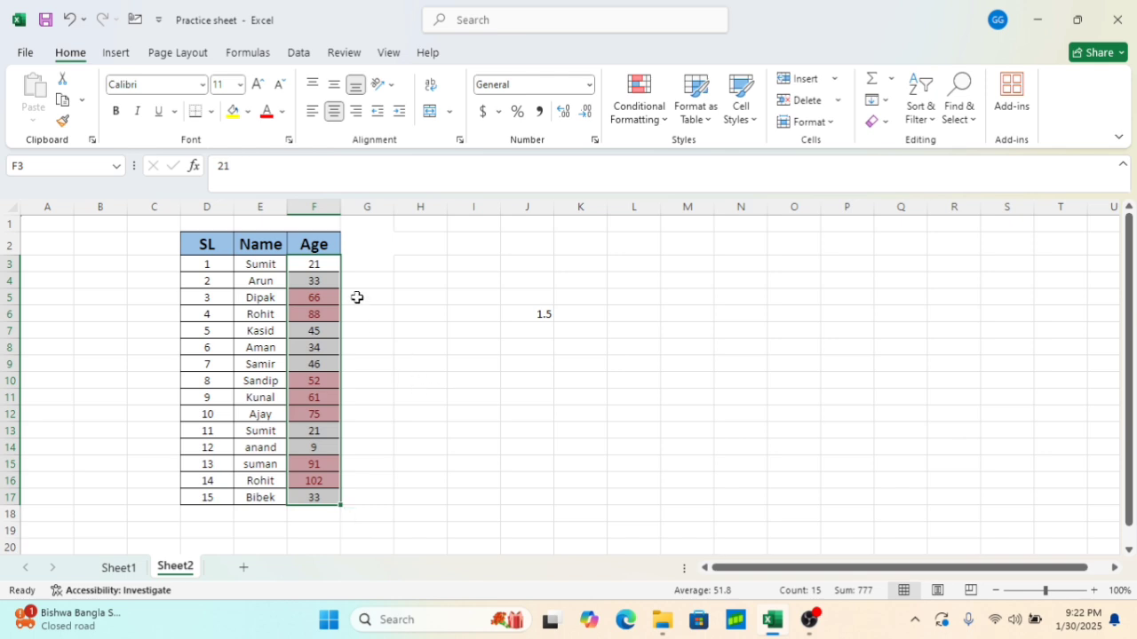
Clear the Above Average rule from the Age cells F3:F17
{"action": "left_click", "coordinate": [653, 117]}
{"action": "mouse_move", "coordinate": [691, 348]}
{"action": "left_click", "coordinate": [799, 350]}
{"action": "left_click", "coordinate": [524, 314]}
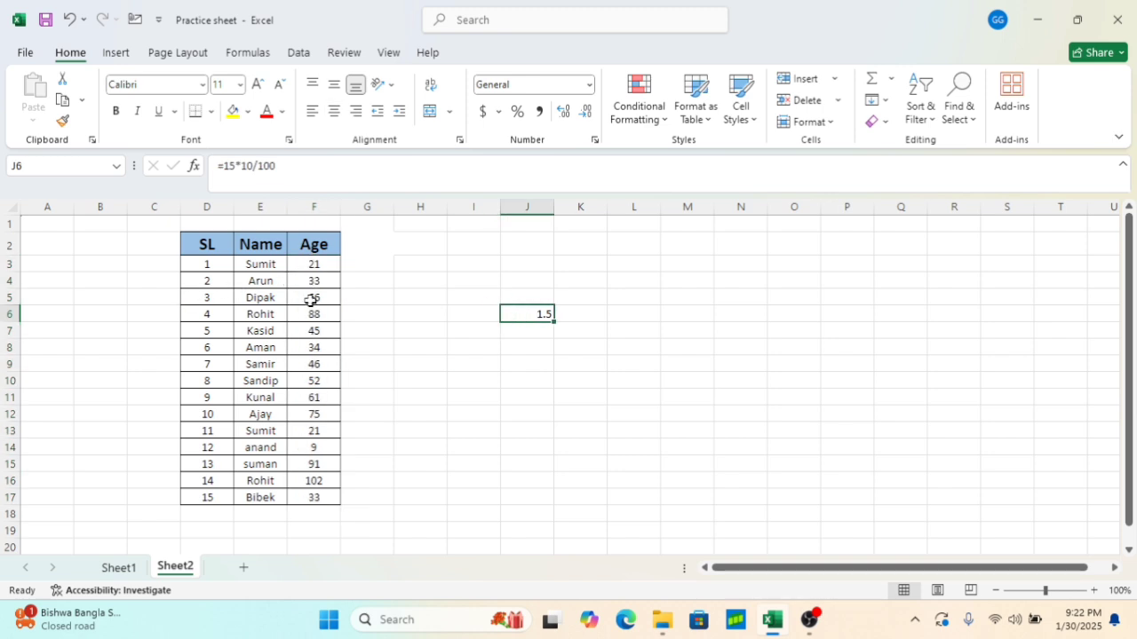
{"action": "left_click", "coordinate": [303, 515]}
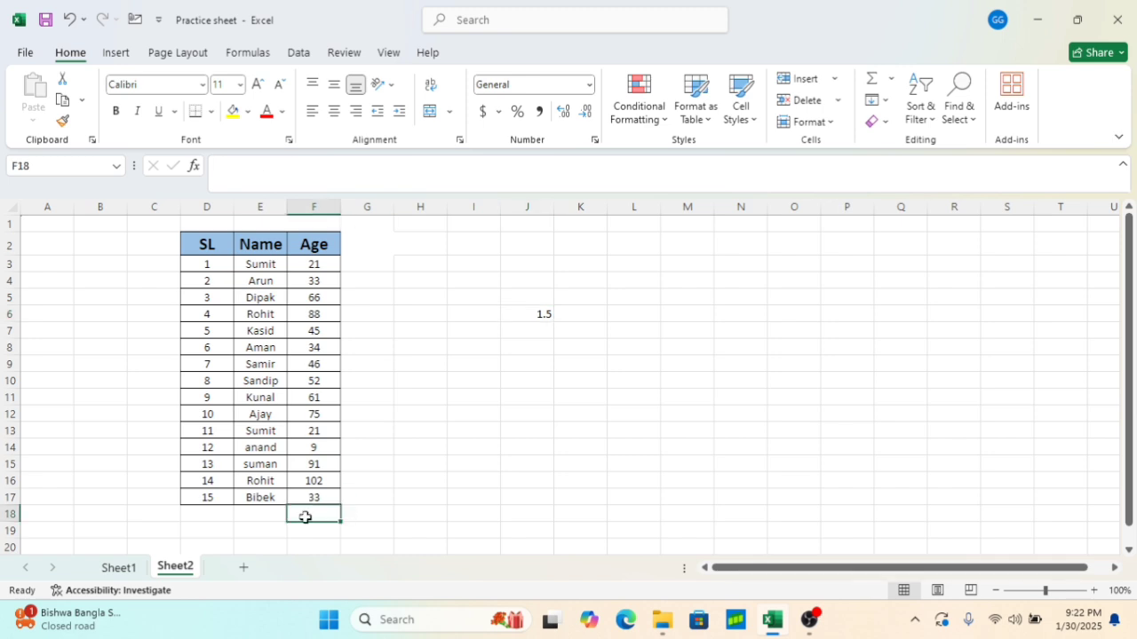
{"action": "left_click", "coordinate": [575, 378]}
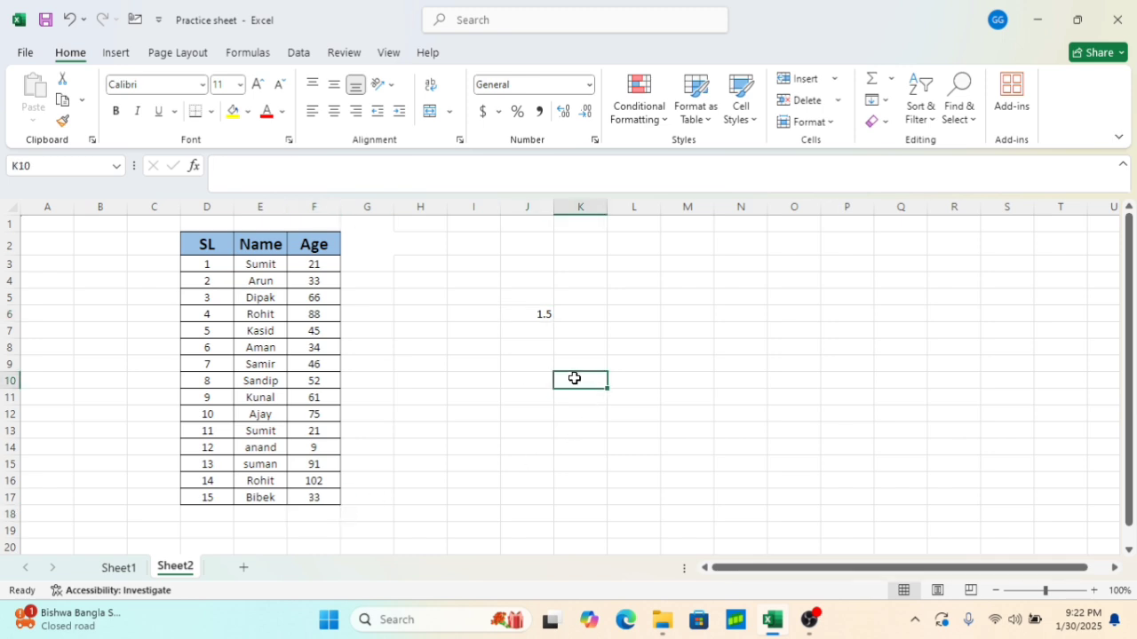
Enter the formula =AVERAGE(F3:F17) in cell K10 to calculate the average age
{"action": "type", "text": "="}
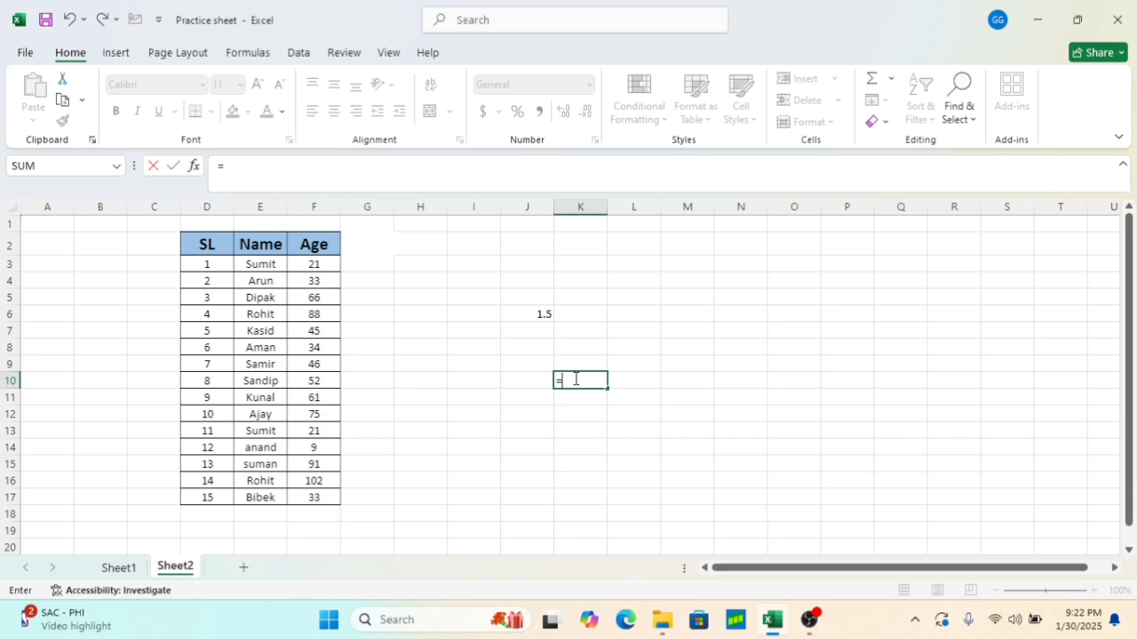
{"action": "type", "text": "aver"}
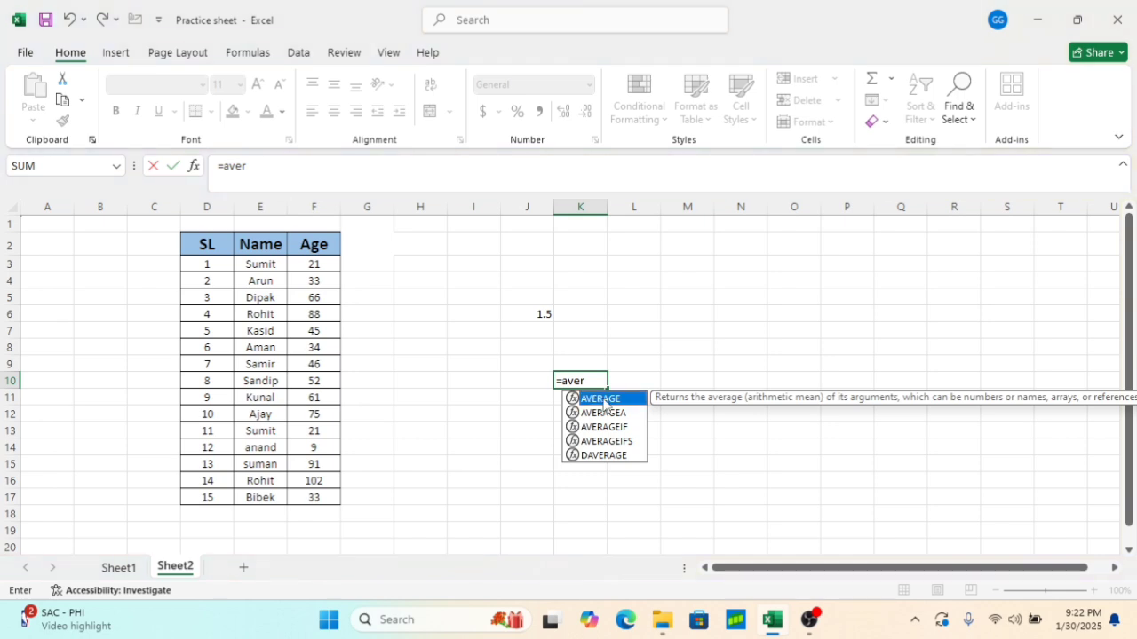
{"action": "double_click", "coordinate": [607, 402]}
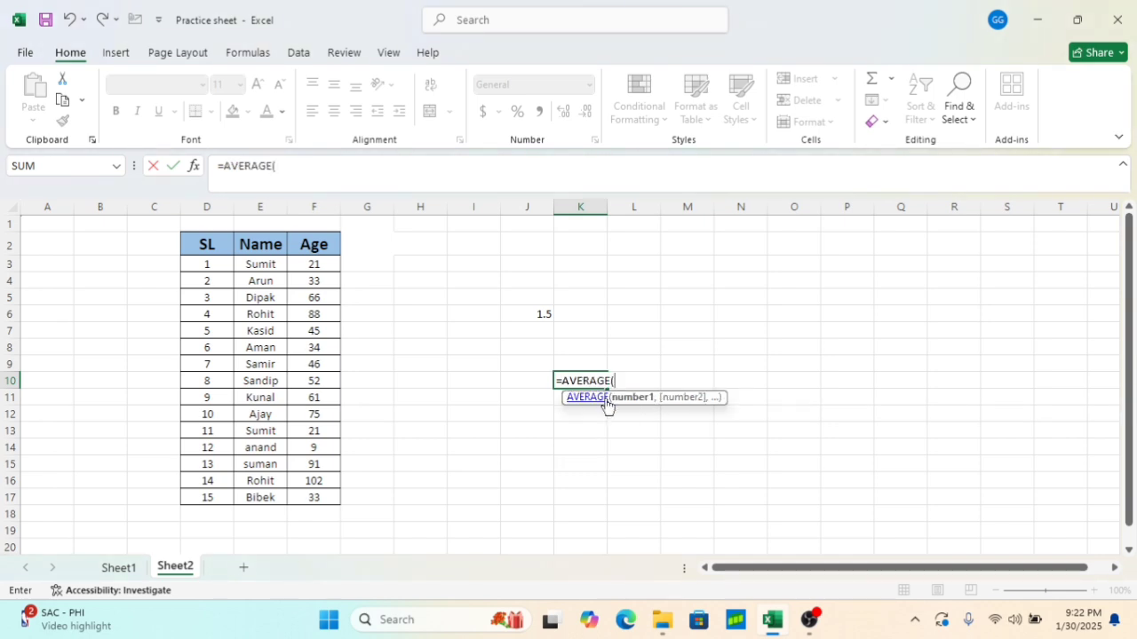
{"action": "left_click_drag", "start_coordinate": [304, 263], "coordinate": [315, 489]}
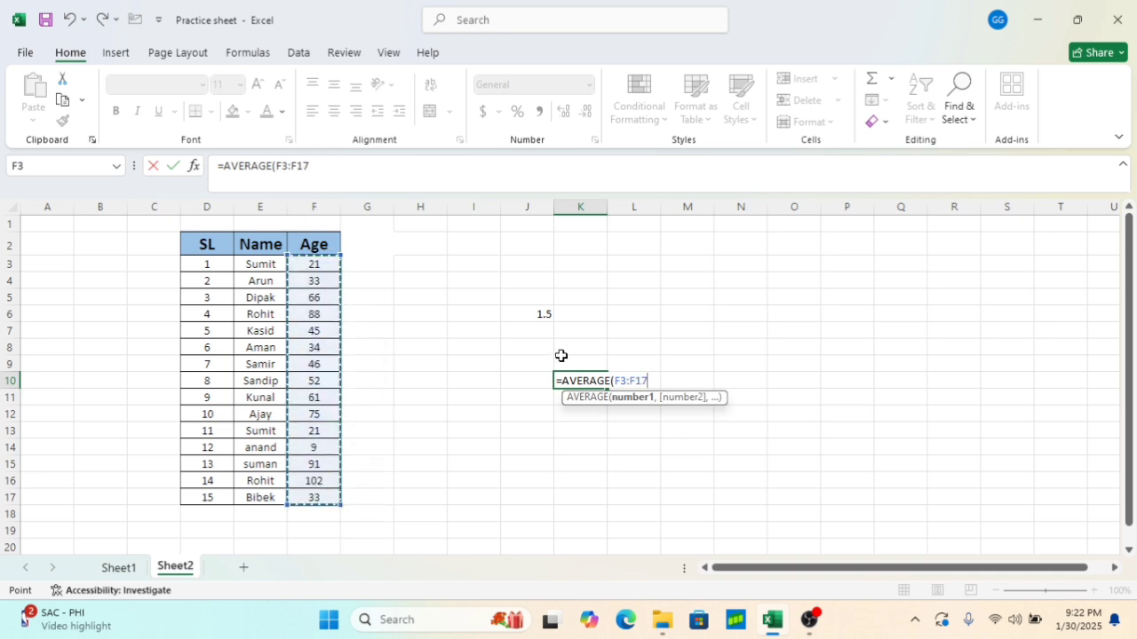
{"action": "type", "text": ")"}
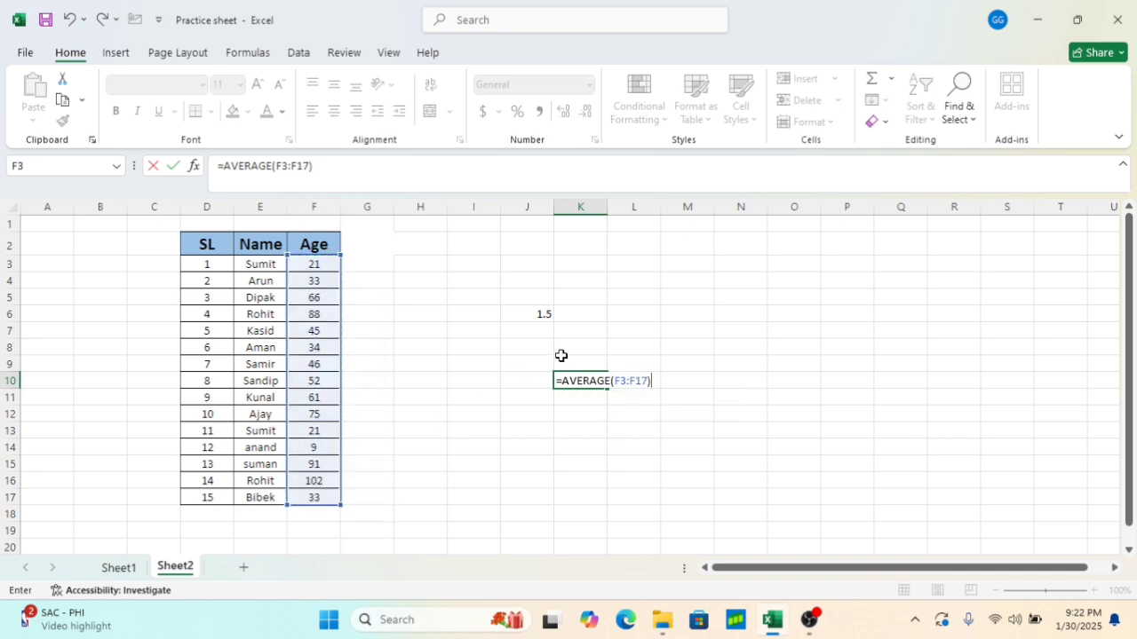
{"action": "key", "text": "Return"}
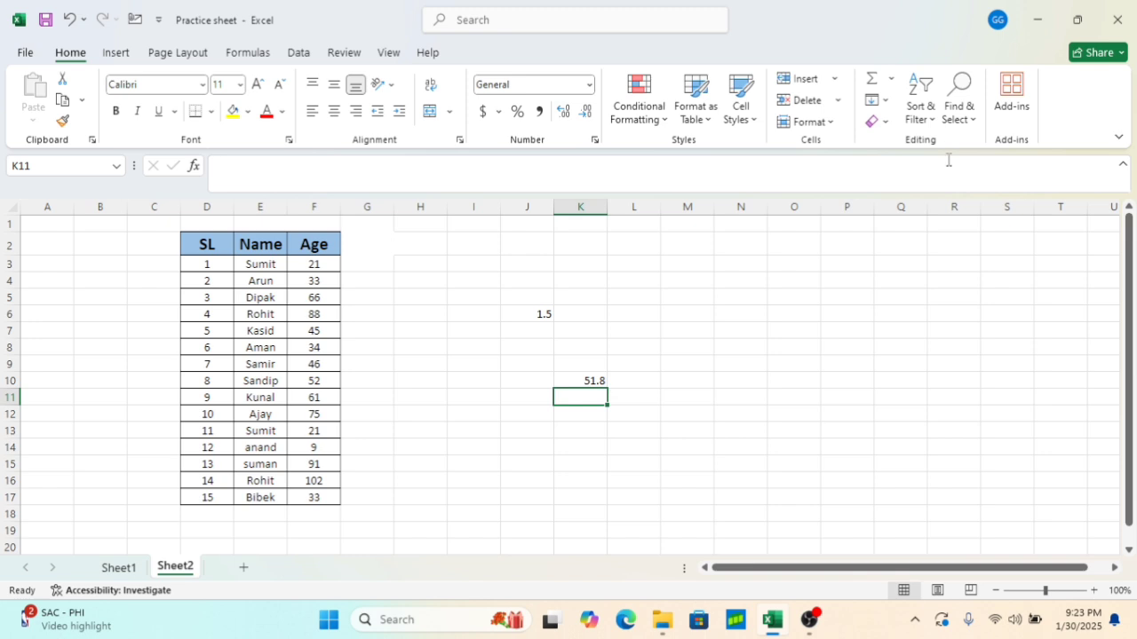
Apply an Above Average rule to the Age cells F3:F17 with Light Red Fill with Dark Red Text
{"action": "left_click", "coordinate": [664, 121]}
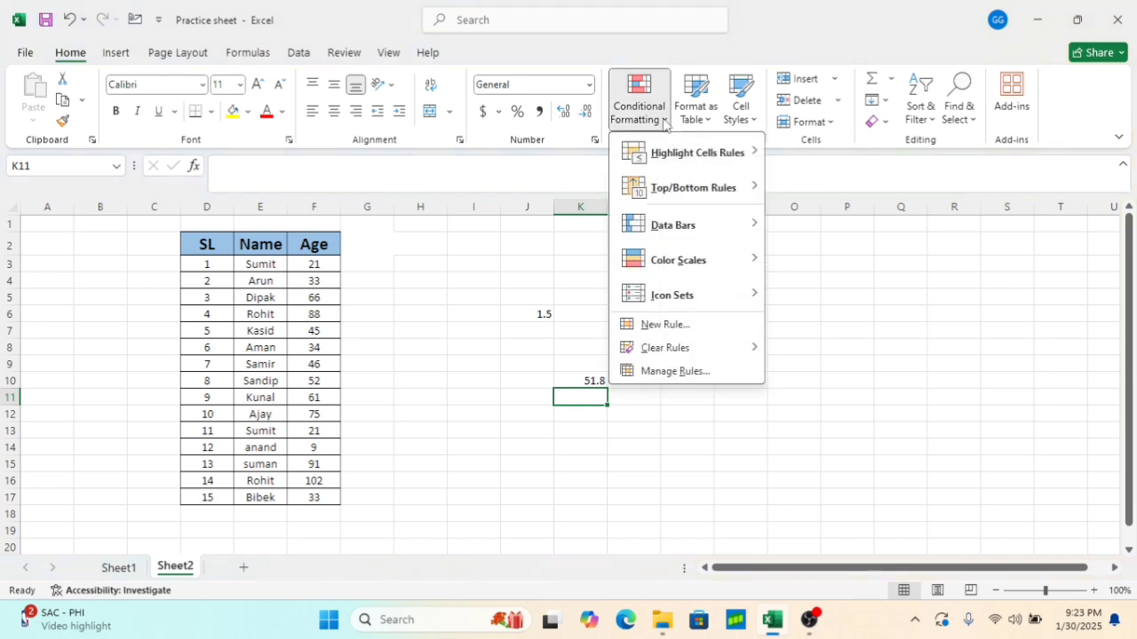
{"action": "mouse_move", "coordinate": [719, 189]}
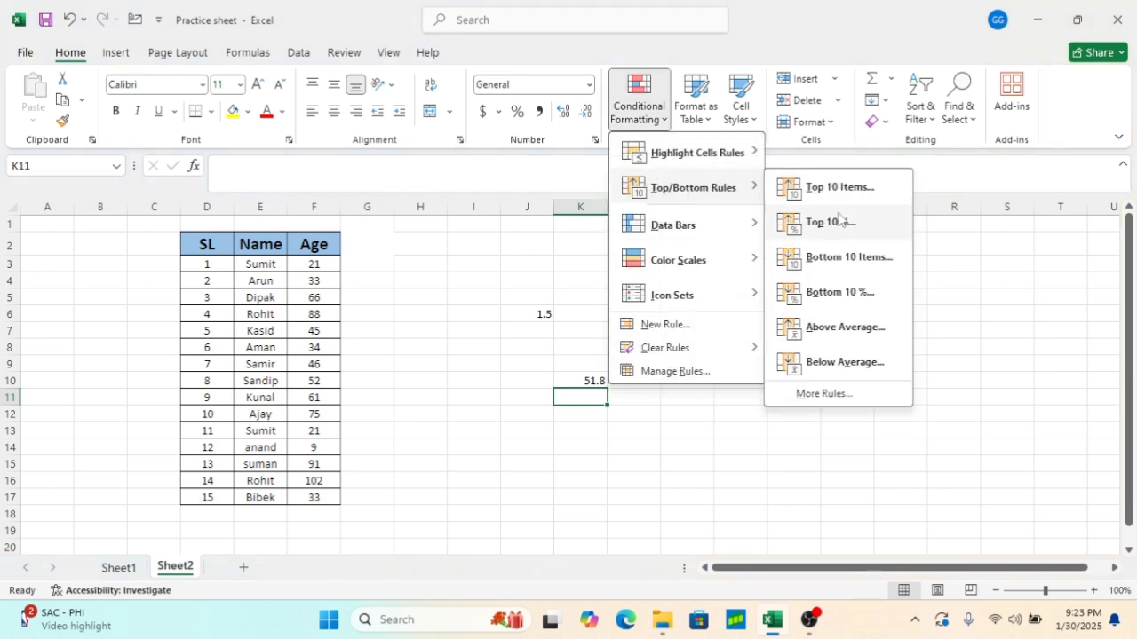
{"action": "left_click", "coordinate": [851, 328]}
{"action": "left_click", "coordinate": [740, 307]}
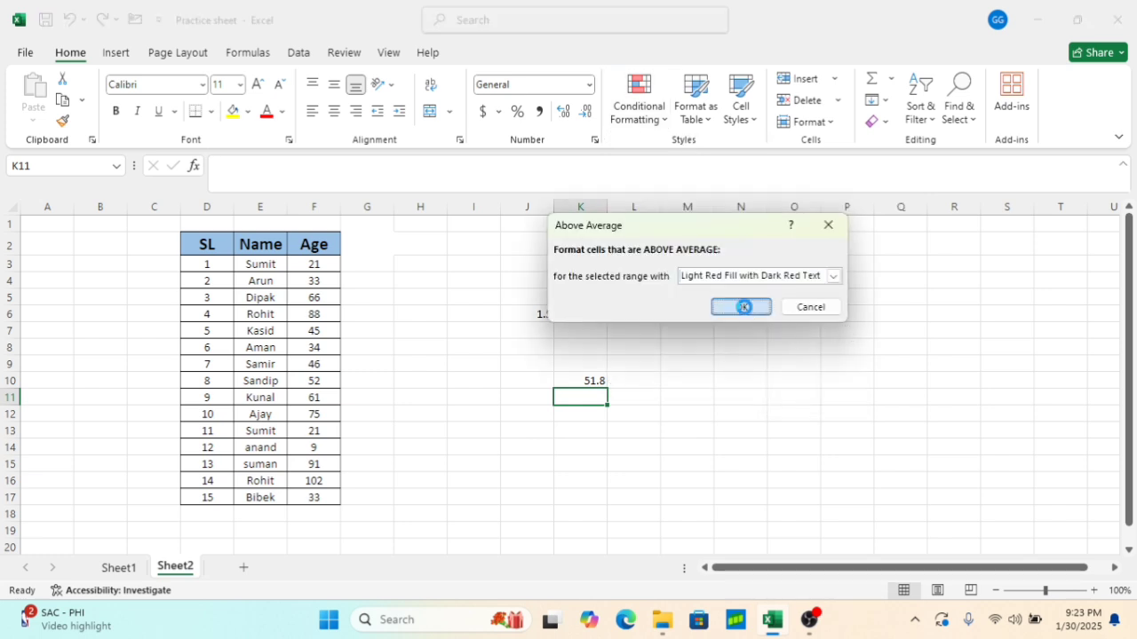
{"action": "left_click_drag", "start_coordinate": [314, 264], "coordinate": [317, 498]}
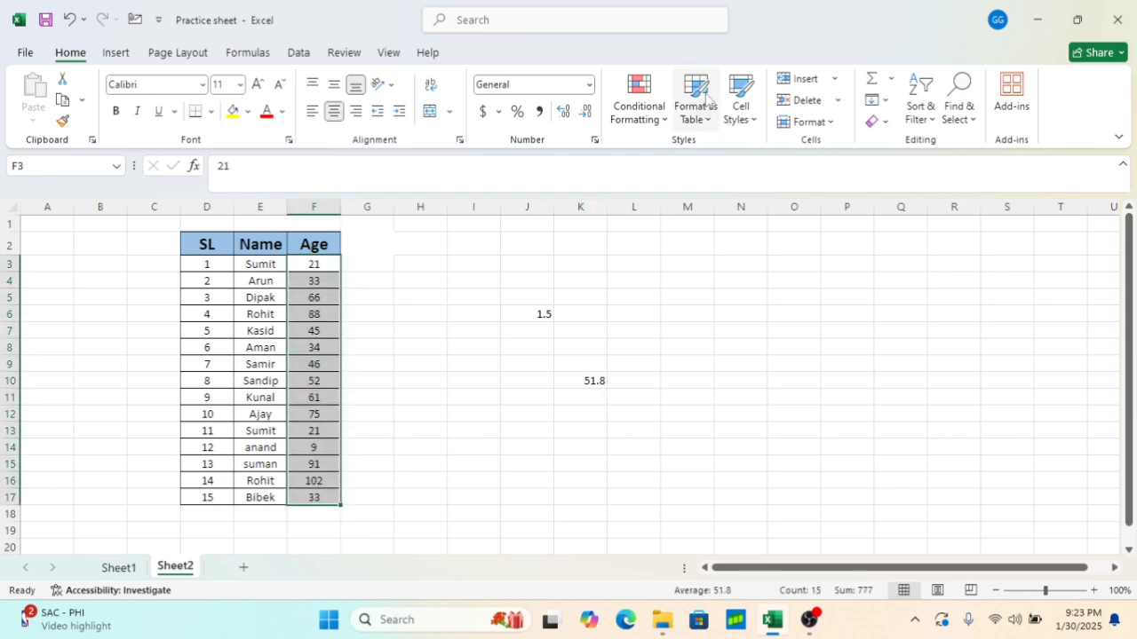
{"action": "left_click", "coordinate": [639, 100]}
{"action": "mouse_move", "coordinate": [714, 198]}
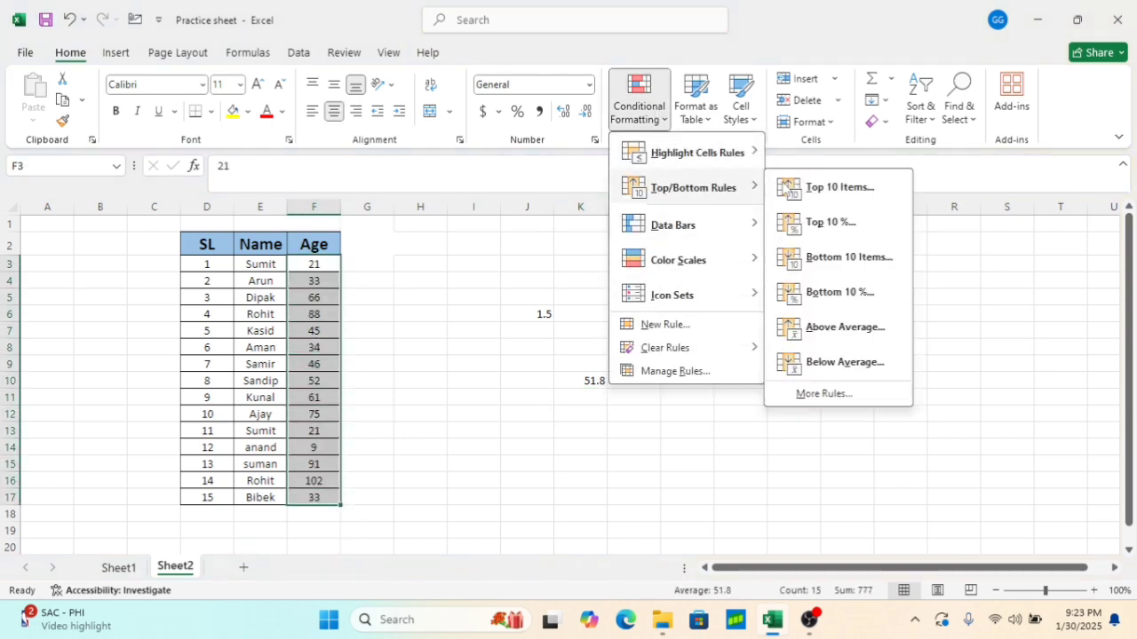
{"action": "left_click", "coordinate": [835, 327]}
{"action": "left_click", "coordinate": [742, 307]}
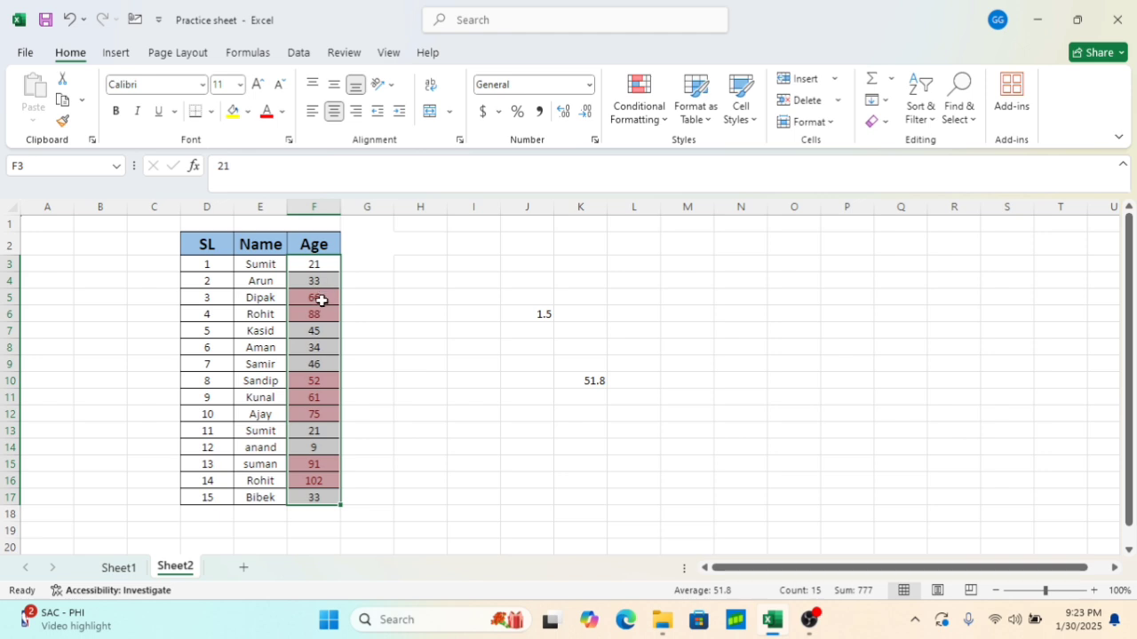
Clear the Above Average rule from the Age cells F3:F17
{"action": "left_click", "coordinate": [317, 382]}
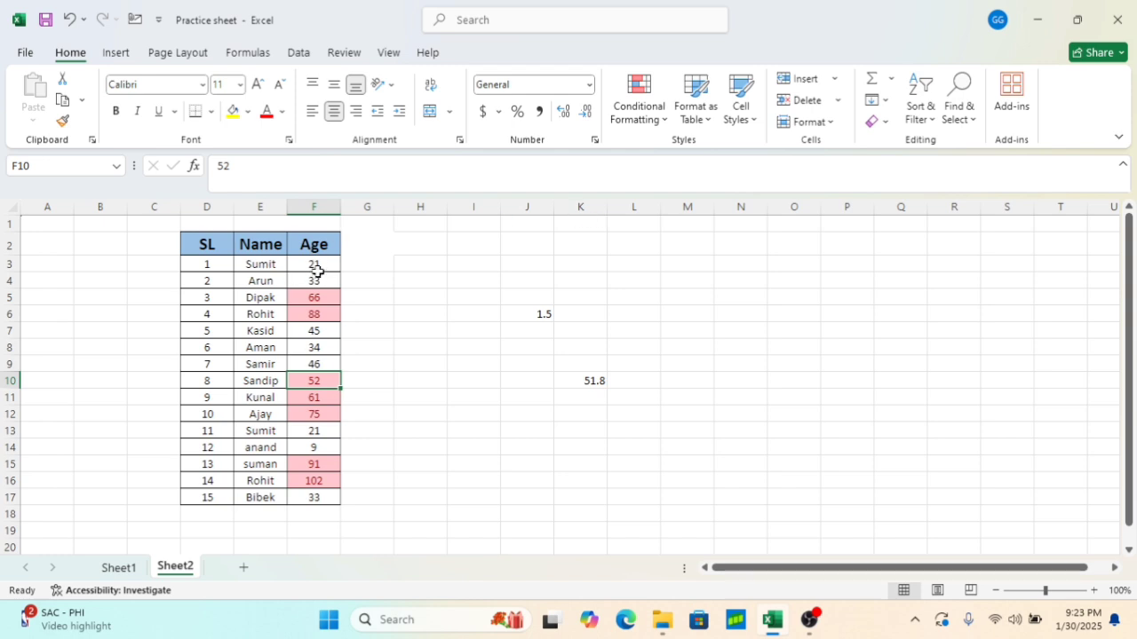
{"action": "left_click_drag", "start_coordinate": [316, 266], "coordinate": [323, 497]}
{"action": "left_click", "coordinate": [665, 115]}
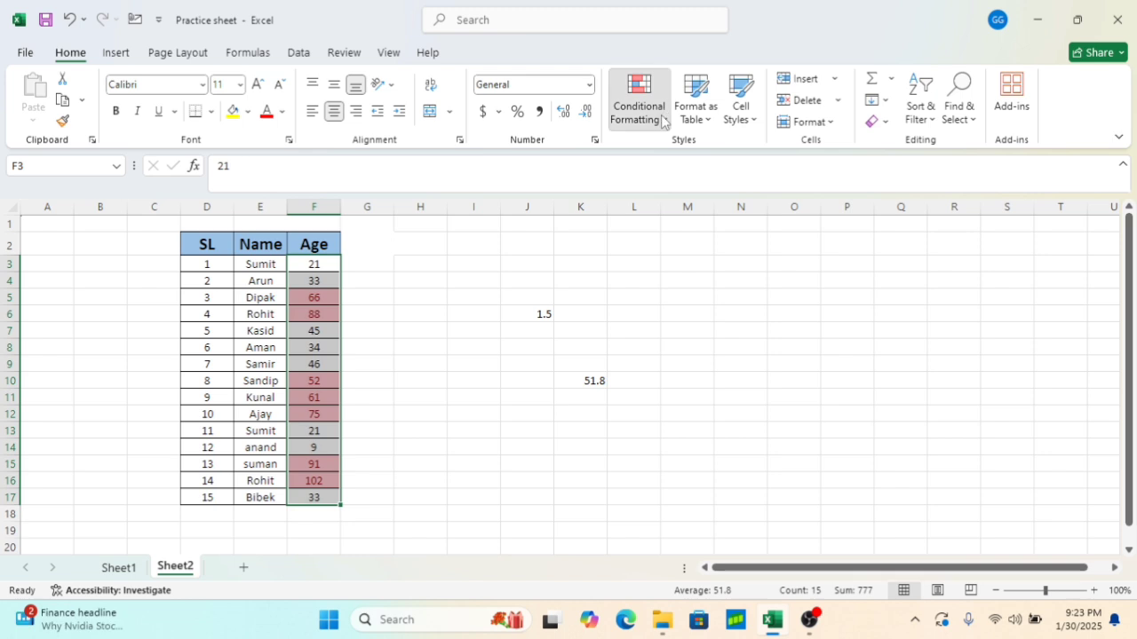
{"action": "mouse_move", "coordinate": [700, 348]}
{"action": "left_click", "coordinate": [828, 349]}
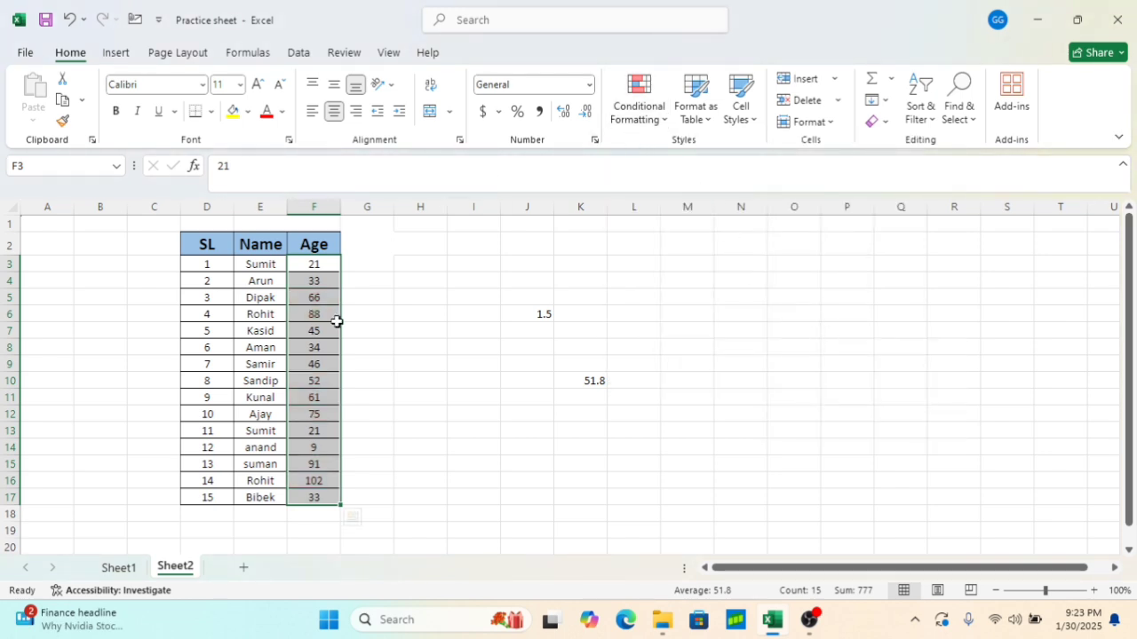
Apply a Below Average rule to the Age cells F3:F17 with Light Red Fill with Dark Red Text
{"action": "left_click", "coordinate": [639, 119]}
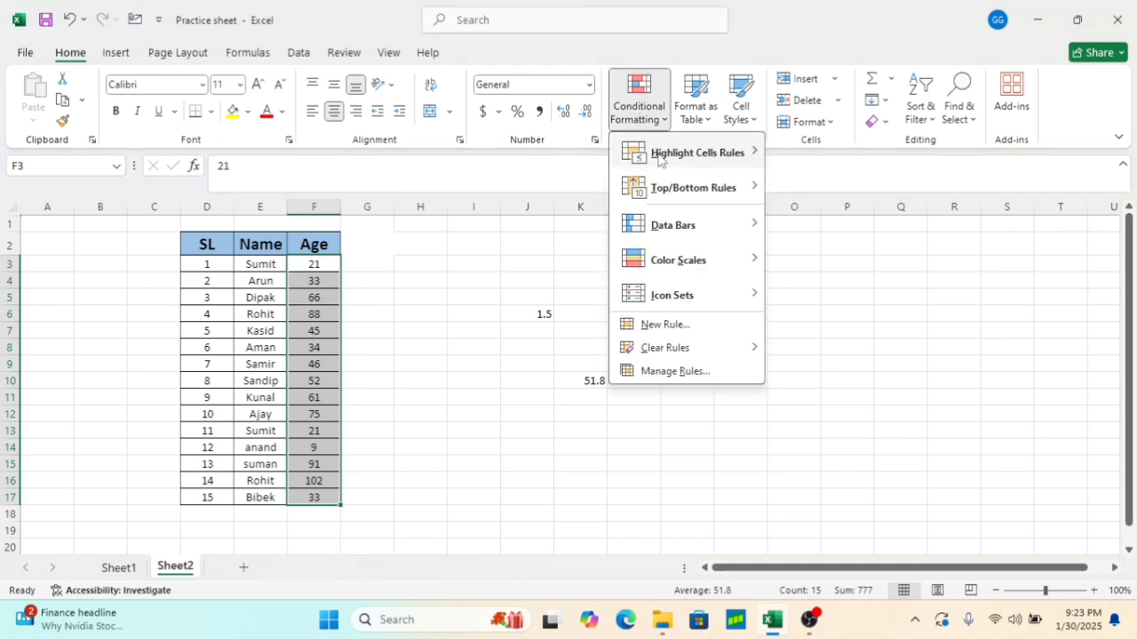
{"action": "mouse_move", "coordinate": [761, 196]}
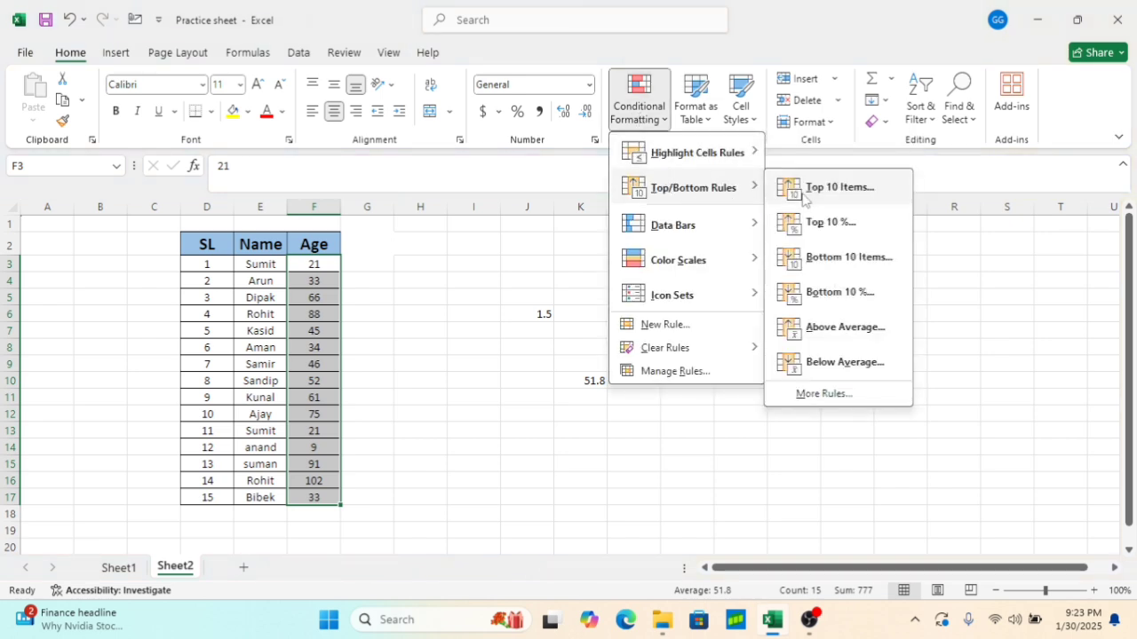
{"action": "left_click", "coordinate": [858, 368]}
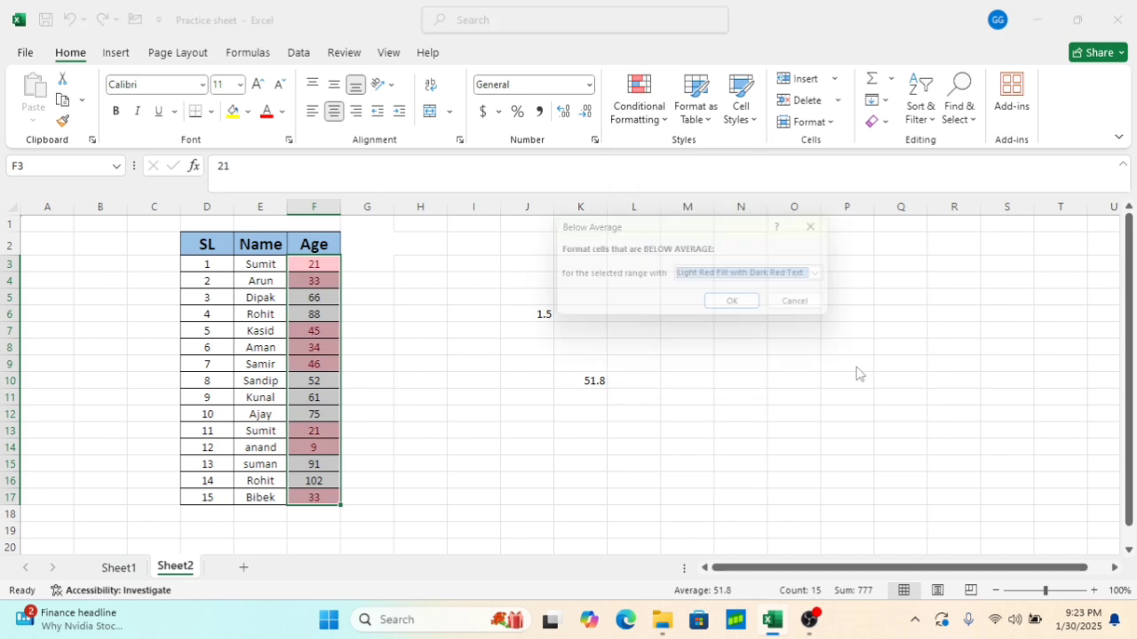
{"action": "left_click", "coordinate": [740, 307]}
{"action": "left_click", "coordinate": [490, 363]}
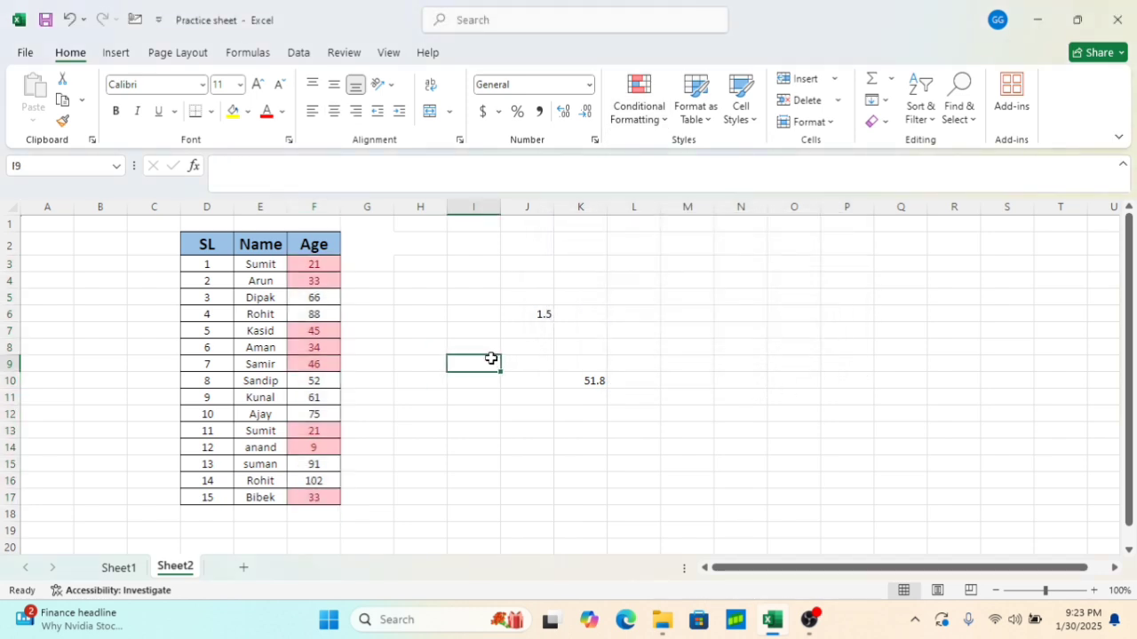
Clear the Below Average rule from the Age cells F3:F17
{"action": "left_click", "coordinate": [327, 381]}
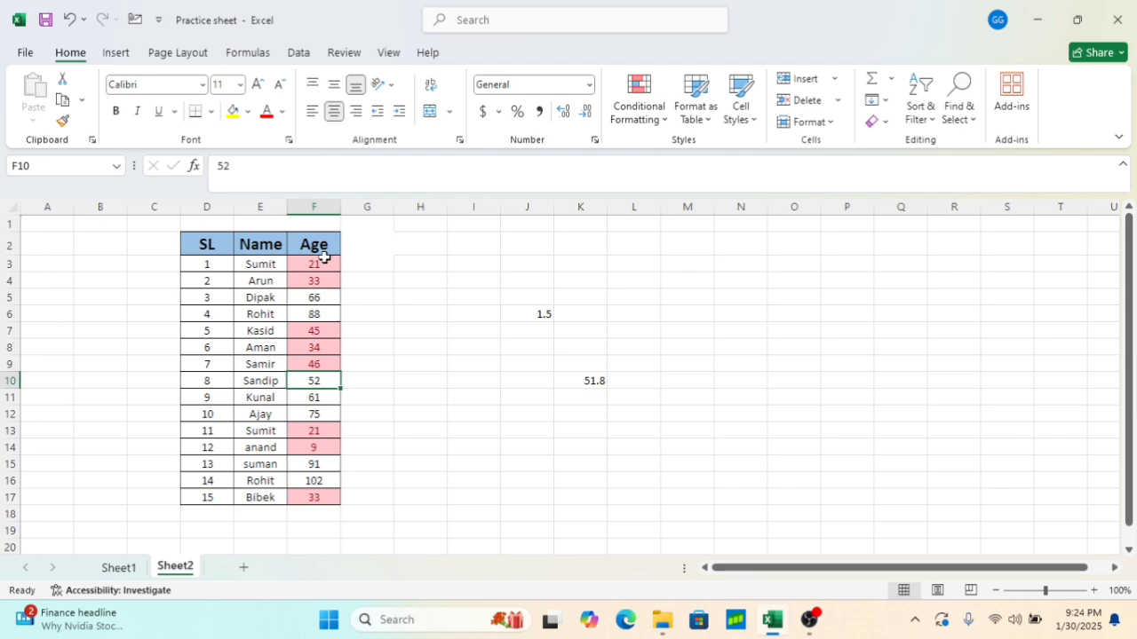
{"action": "left_click_drag", "start_coordinate": [322, 263], "coordinate": [315, 497]}
{"action": "left_click", "coordinate": [661, 120]}
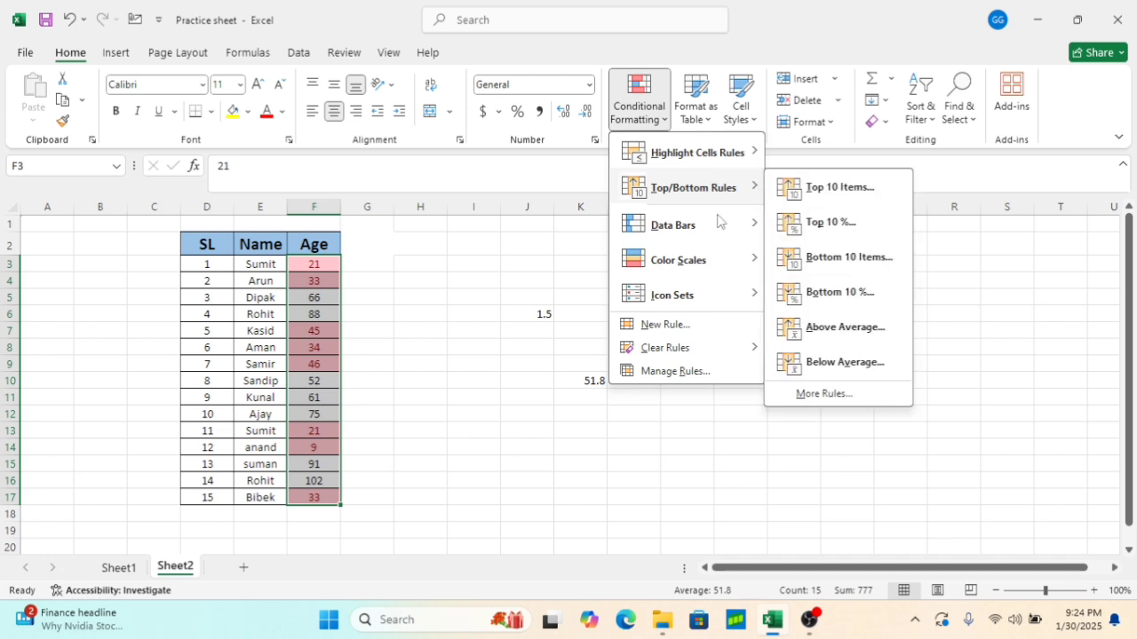
{"action": "mouse_move", "coordinate": [736, 356]}
{"action": "left_click", "coordinate": [817, 348]}
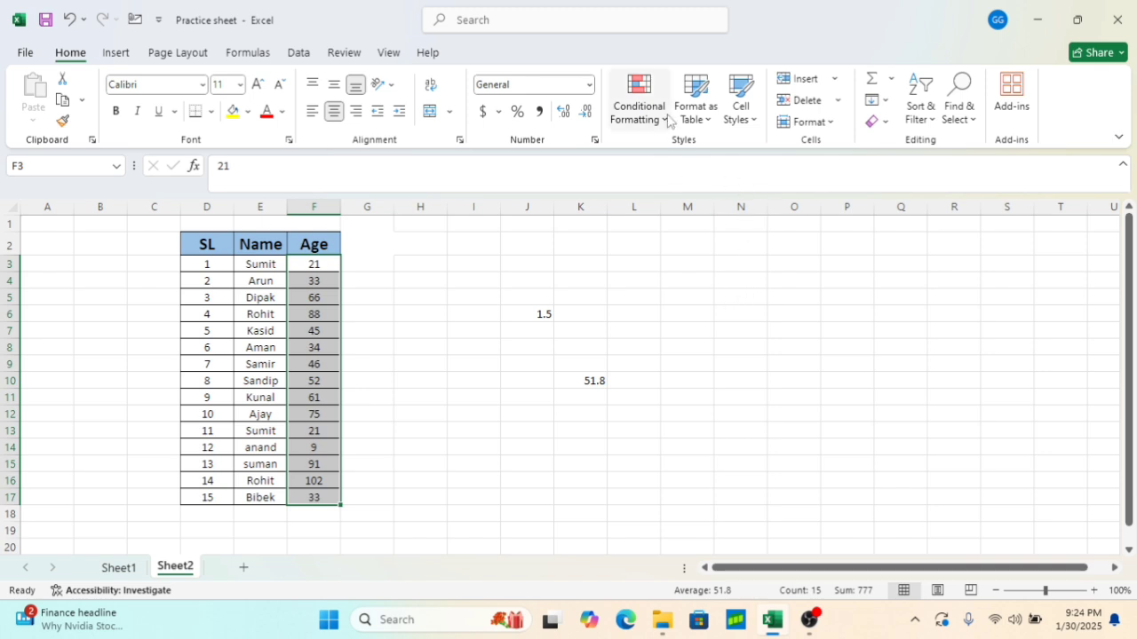
Add blue solid-fill data bars to the Age cells F3:F17
{"action": "left_click", "coordinate": [666, 119]}
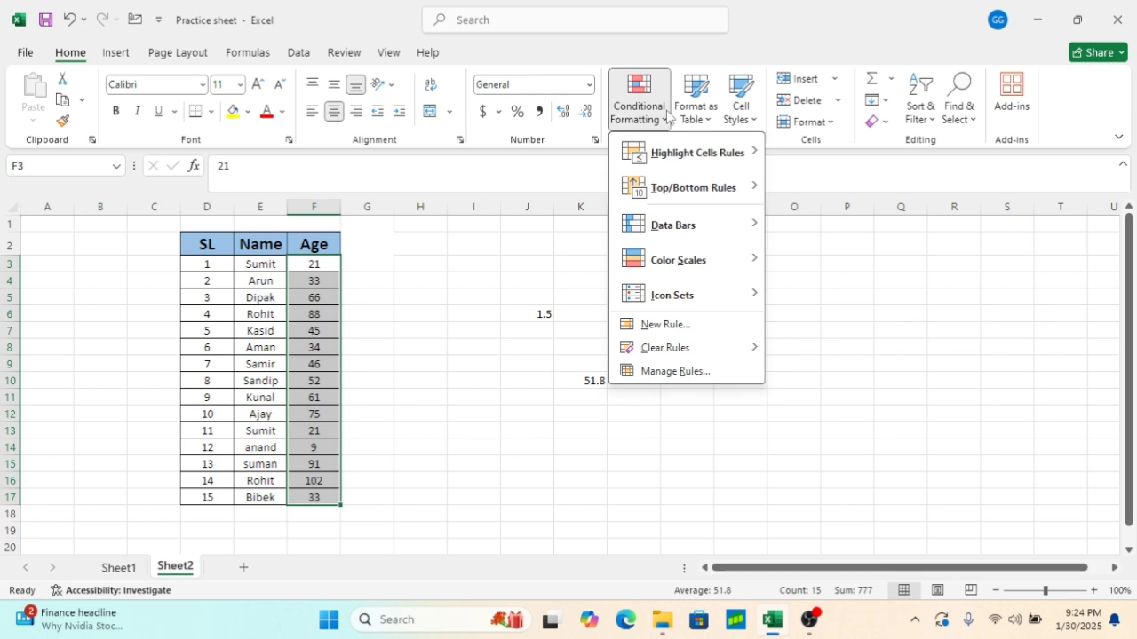
{"action": "mouse_move", "coordinate": [675, 191]}
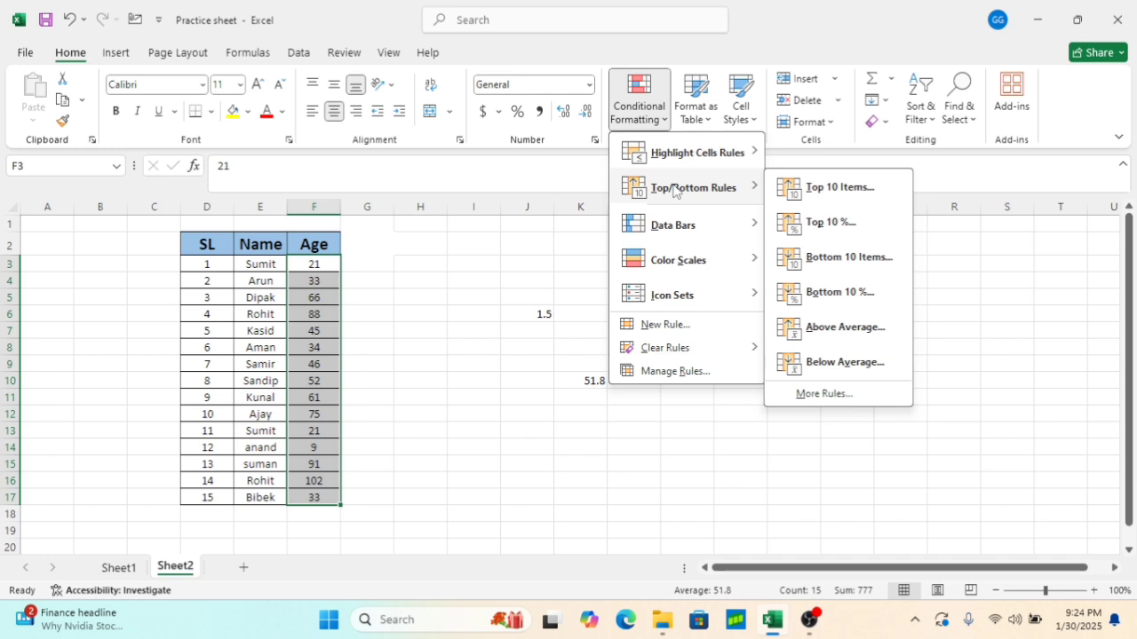
{"action": "mouse_move", "coordinate": [681, 233]}
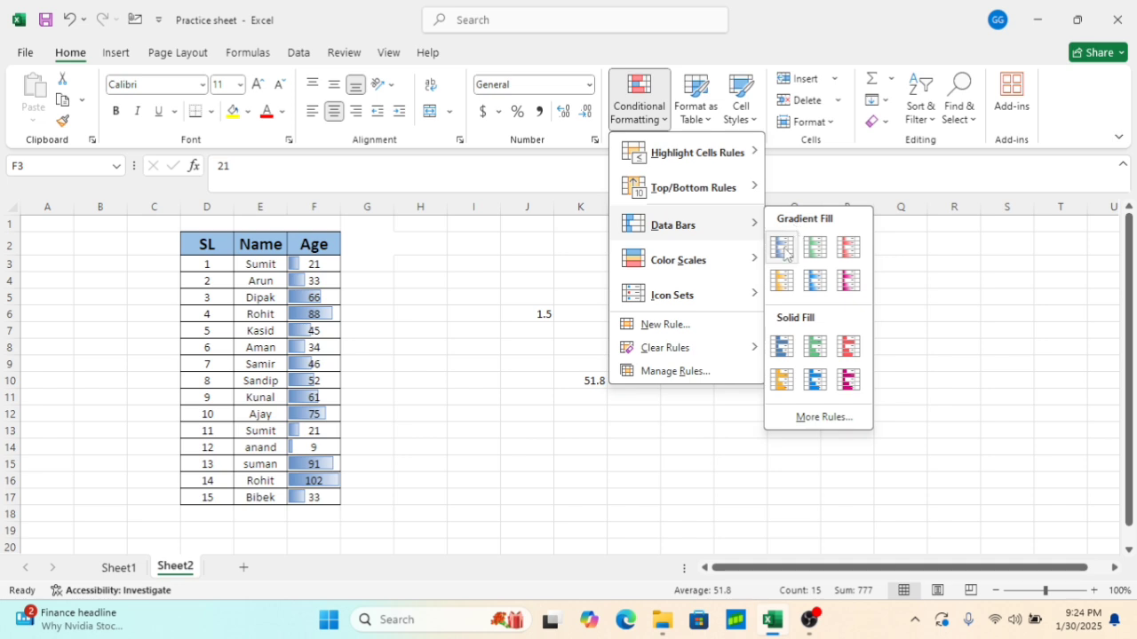
{"action": "left_click", "coordinate": [785, 352]}
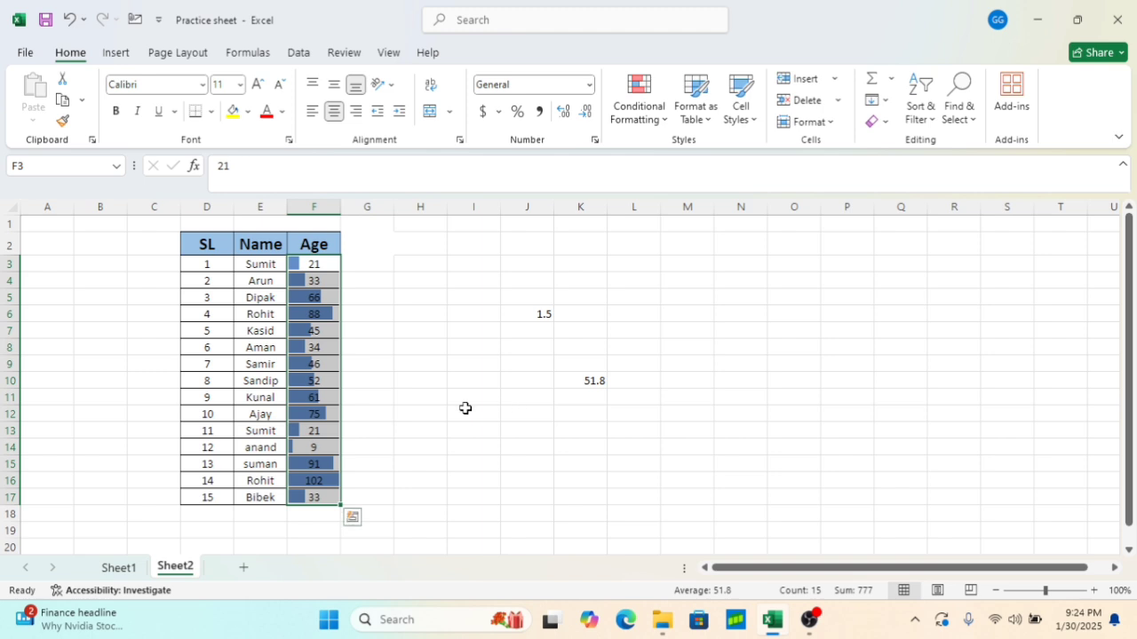
{"action": "left_click", "coordinate": [437, 328]}
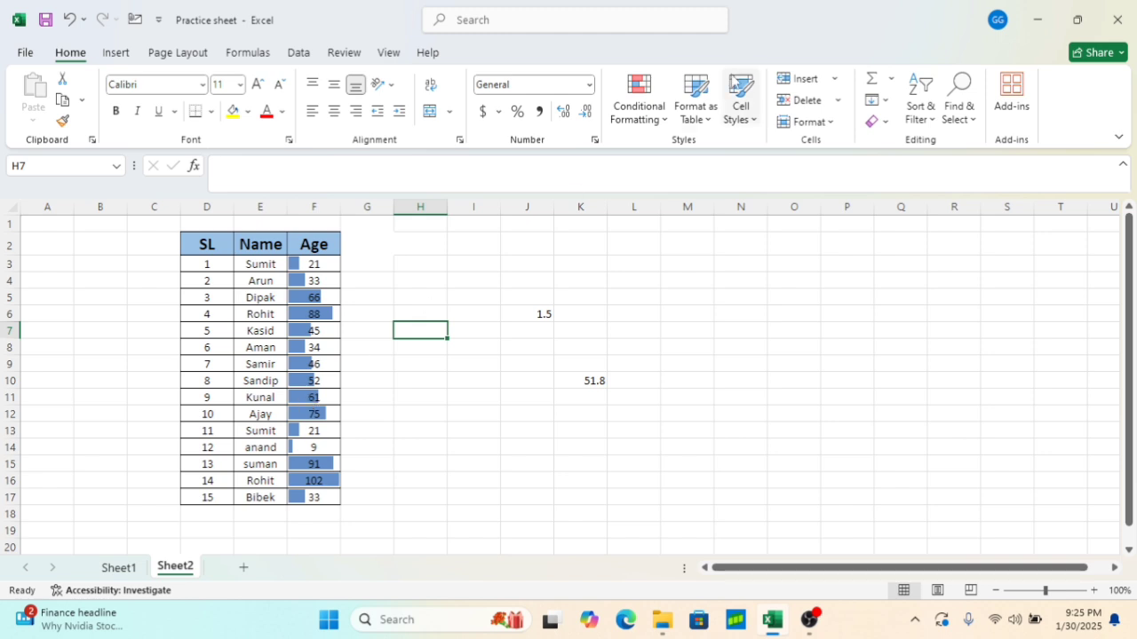
Clear the data bars from the Age cells F3:F17
{"action": "left_click", "coordinate": [646, 126]}
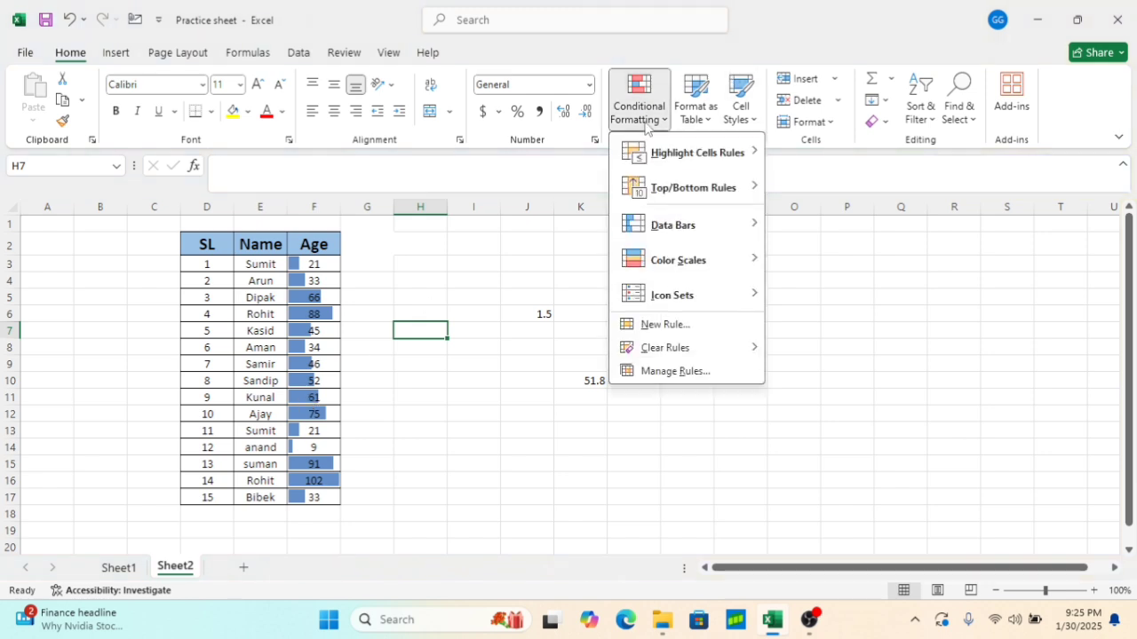
{"action": "mouse_move", "coordinate": [666, 347]}
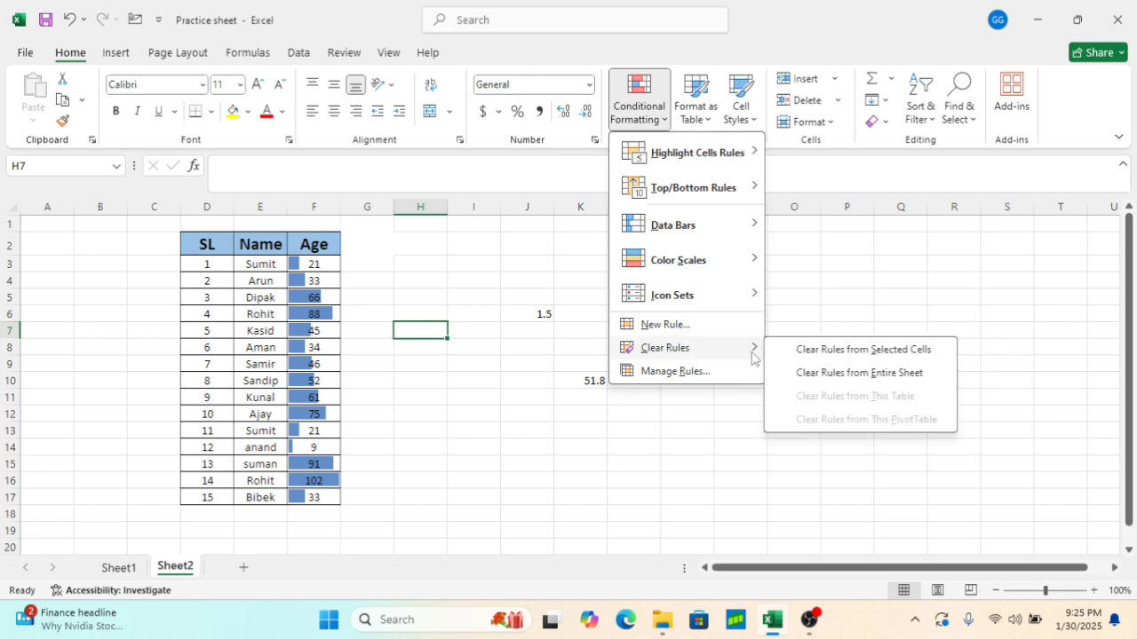
{"action": "left_click", "coordinate": [836, 350]}
{"action": "left_click_drag", "start_coordinate": [309, 265], "coordinate": [317, 499]}
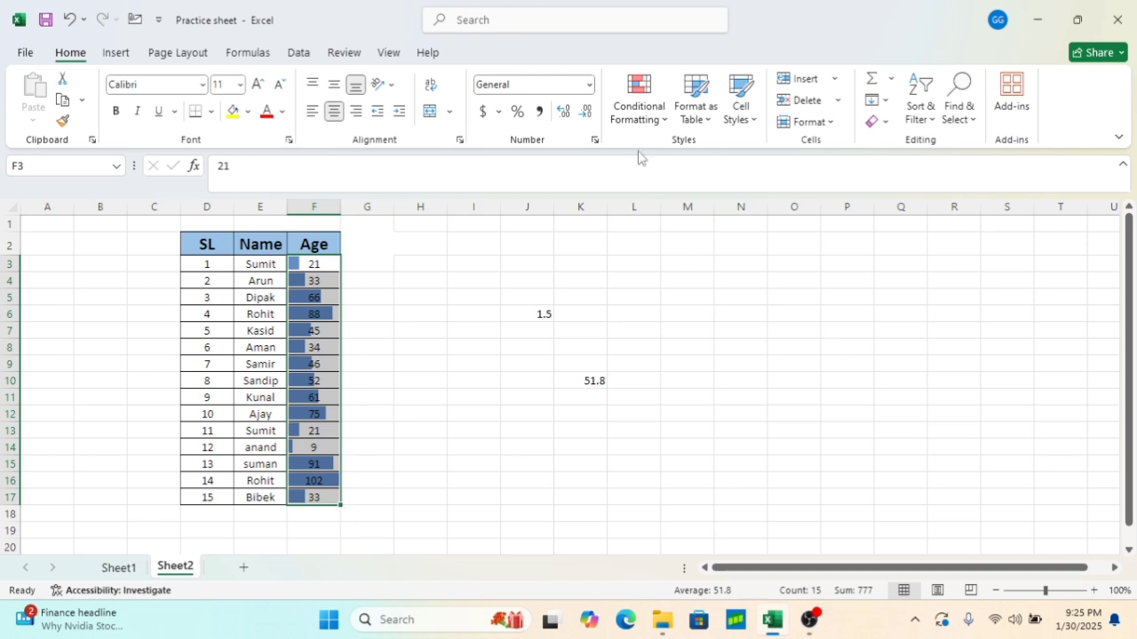
{"action": "left_click", "coordinate": [661, 114]}
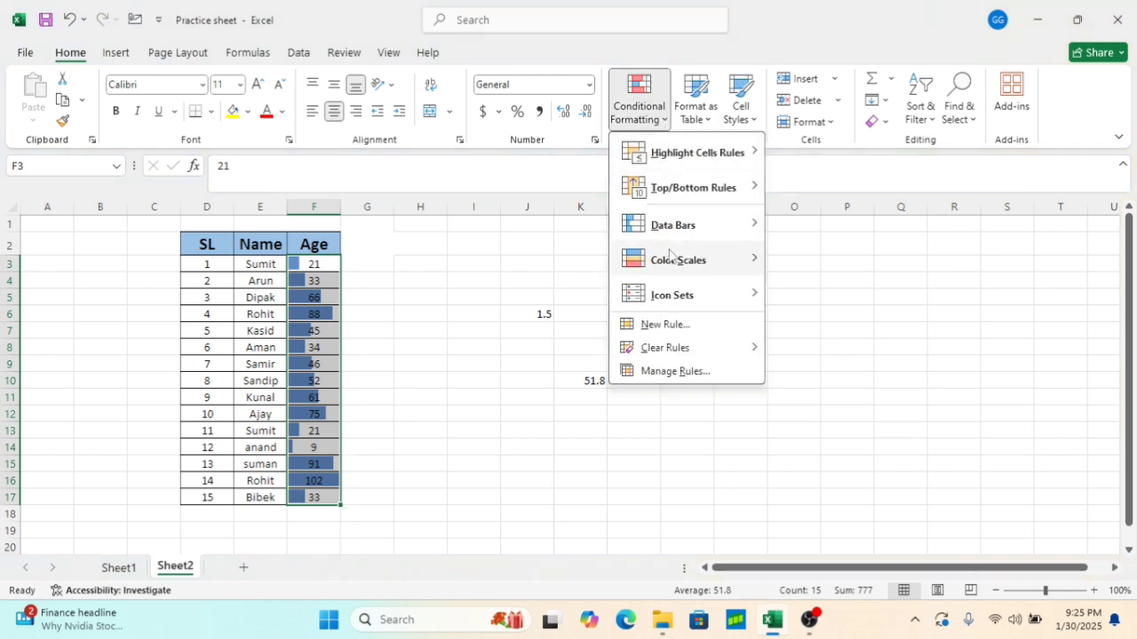
{"action": "mouse_move", "coordinate": [680, 350]}
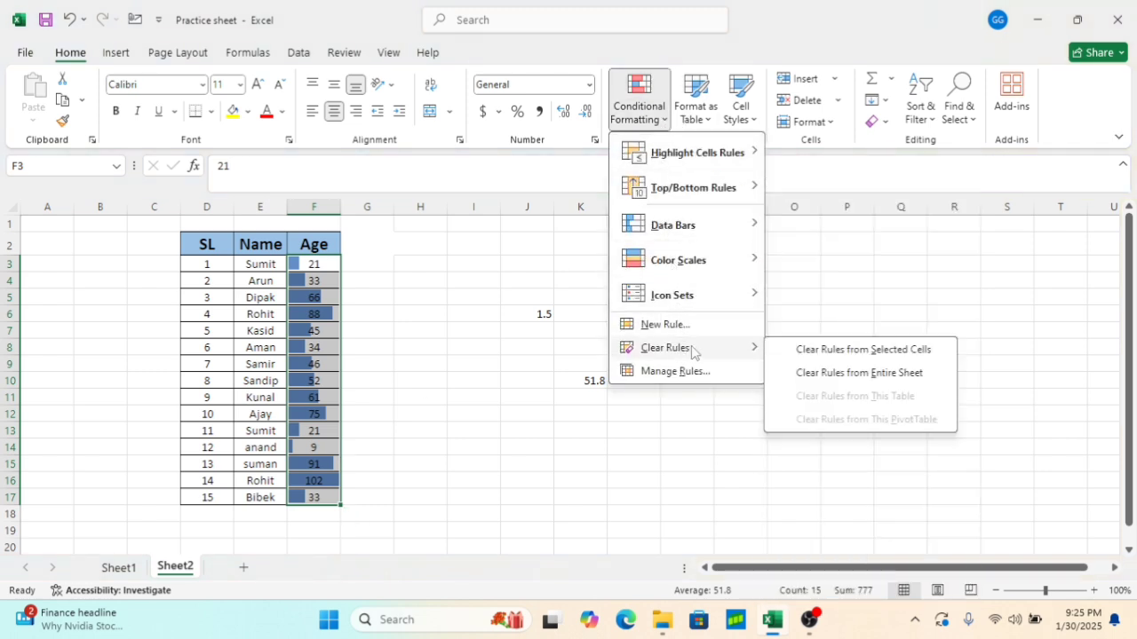
{"action": "left_click", "coordinate": [850, 349]}
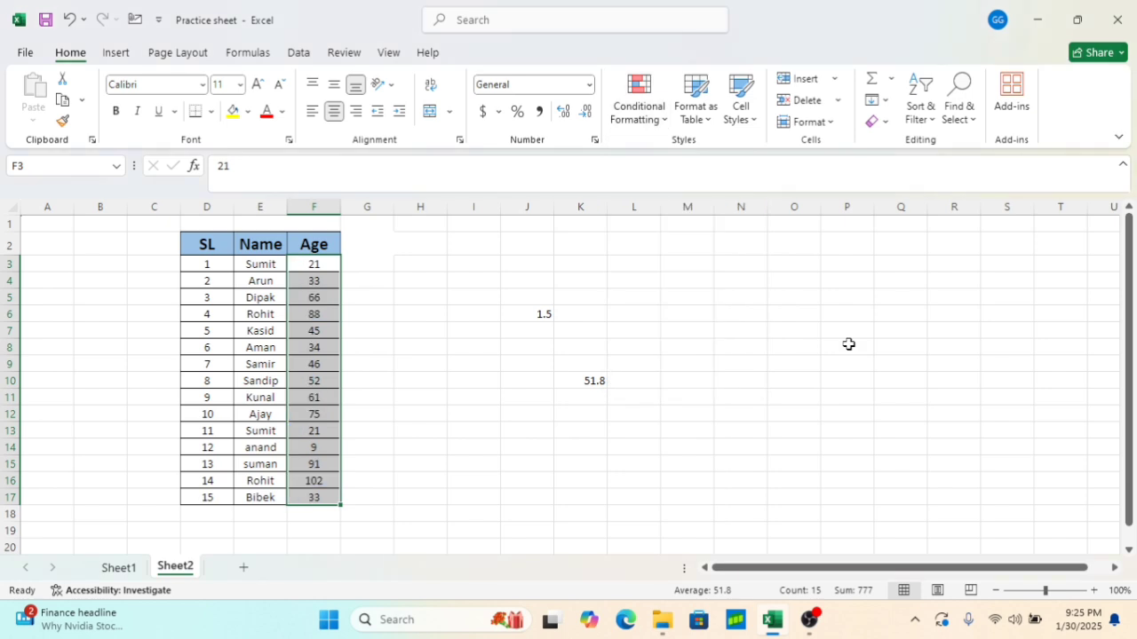
Apply a green-white color scale to the Age cells F3:F17
{"action": "left_click", "coordinate": [647, 113]}
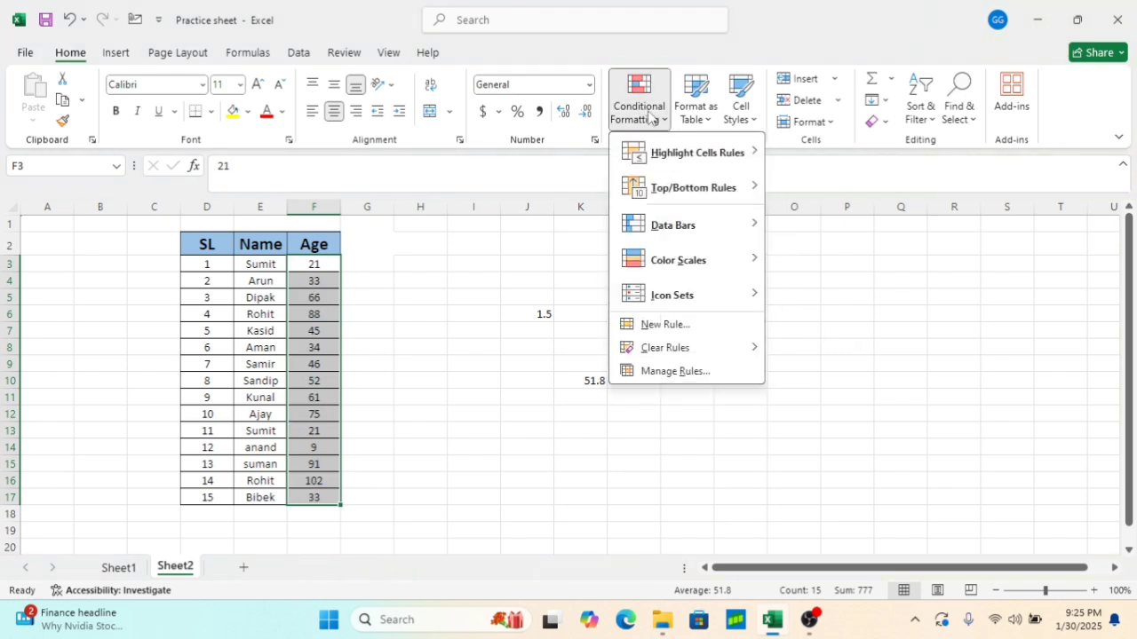
{"action": "mouse_move", "coordinate": [682, 263]}
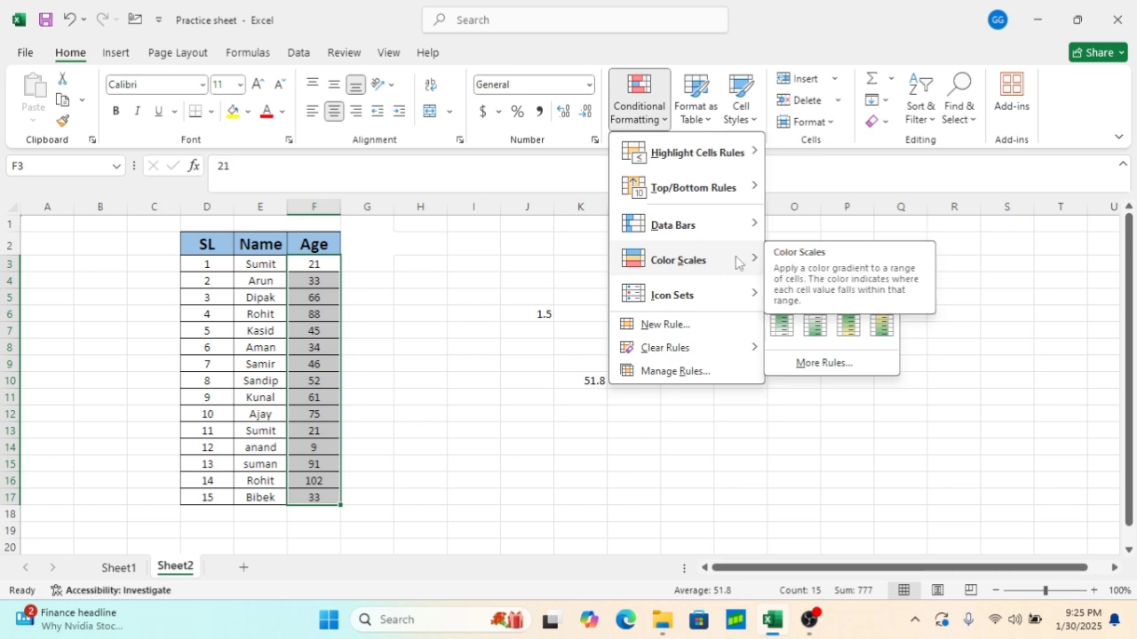
{"action": "mouse_move", "coordinate": [726, 284]}
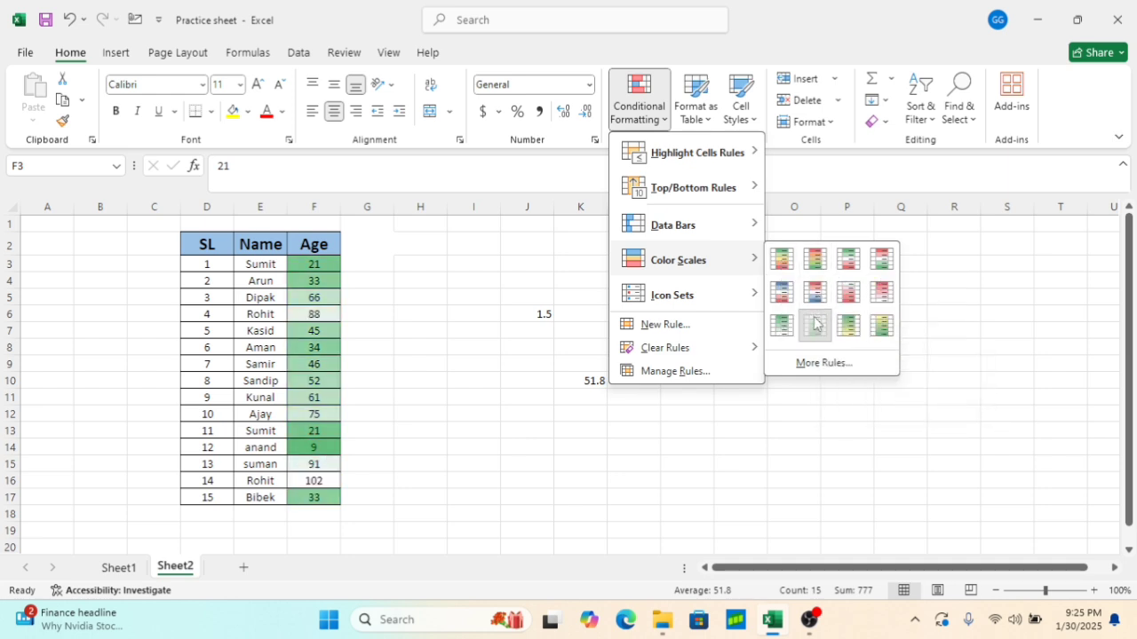
{"action": "left_click", "coordinate": [814, 324]}
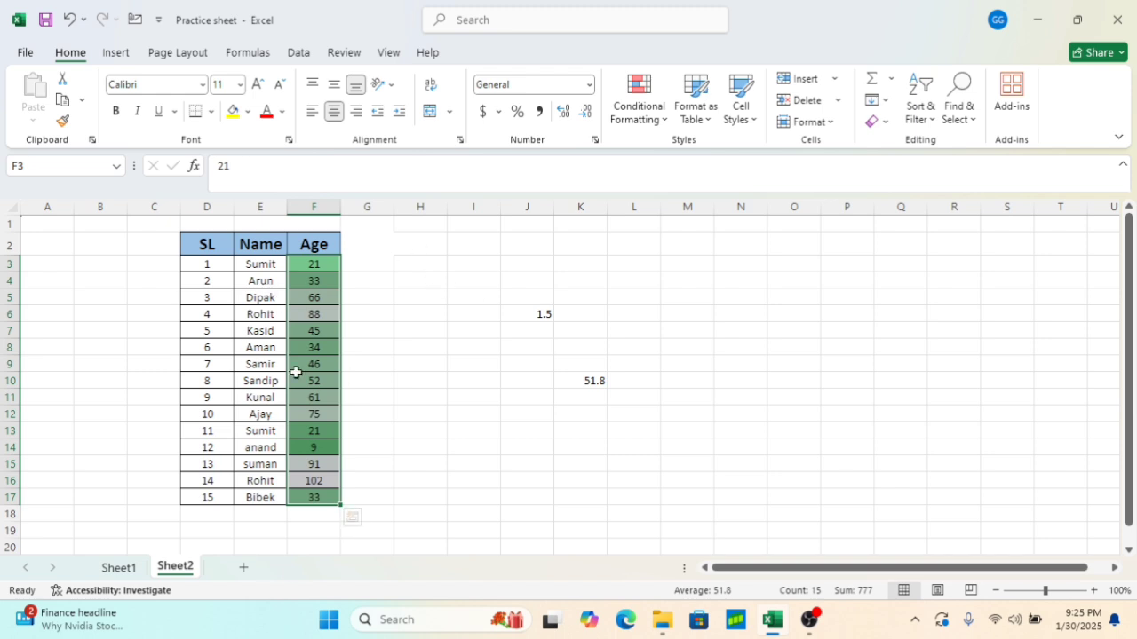
Clear the color scale rules from the selected Age cells F3:F17
{"action": "left_click", "coordinate": [662, 113]}
{"action": "mouse_move", "coordinate": [684, 350]}
{"action": "left_click", "coordinate": [822, 351]}
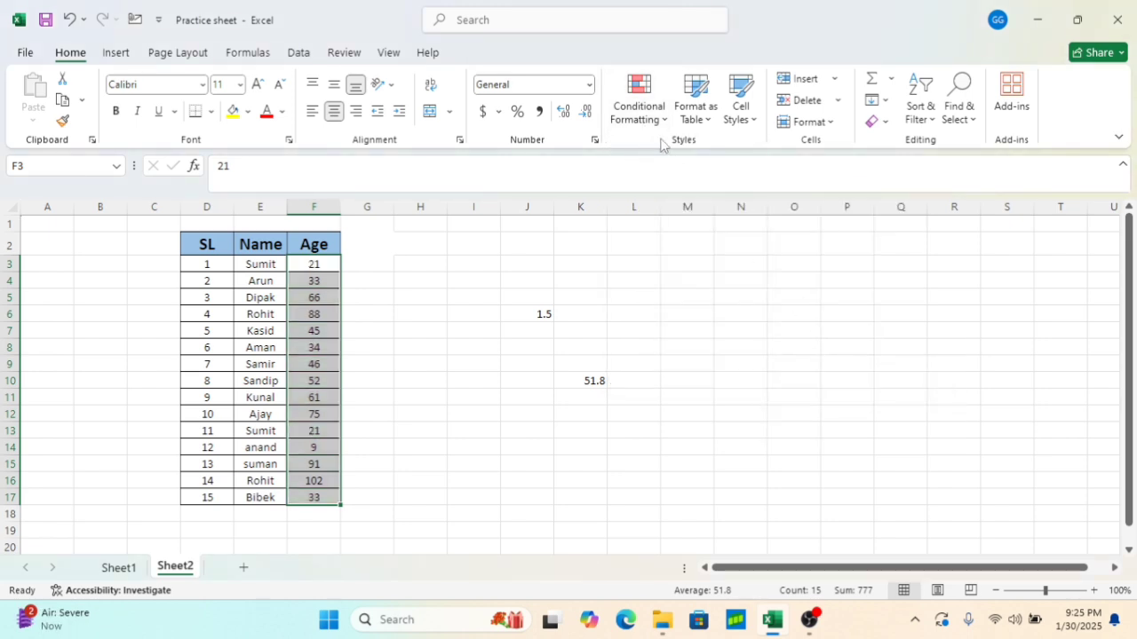
Apply the 4 Arrows (Gray) directional icon set to the Age cells F3:F17
{"action": "left_click", "coordinate": [641, 111]}
{"action": "mouse_move", "coordinate": [677, 305]}
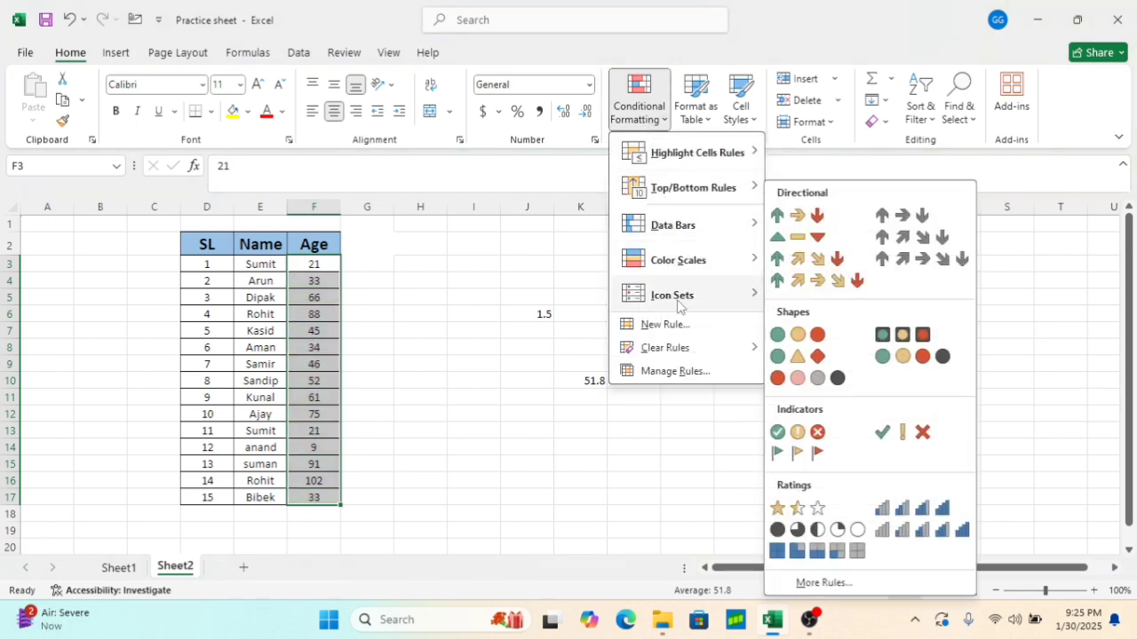
{"action": "left_click", "coordinate": [924, 235]}
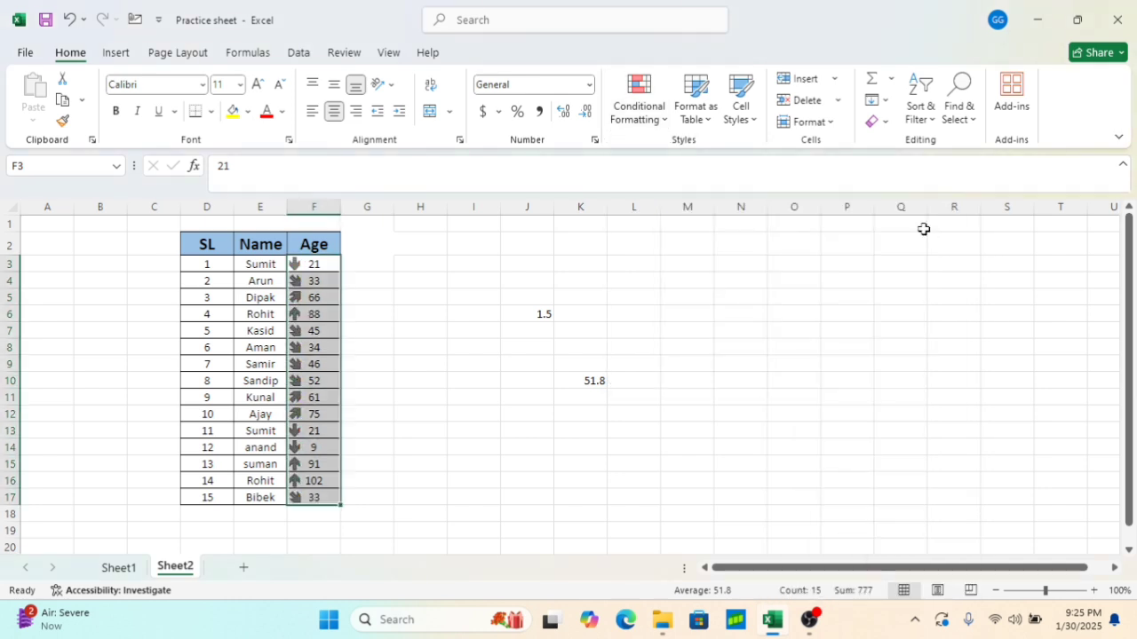
Reselect the Age cells F3:F17 and clear the arrow icon set rules from them
{"action": "left_click", "coordinate": [361, 405]}
{"action": "left_click", "coordinate": [313, 479]}
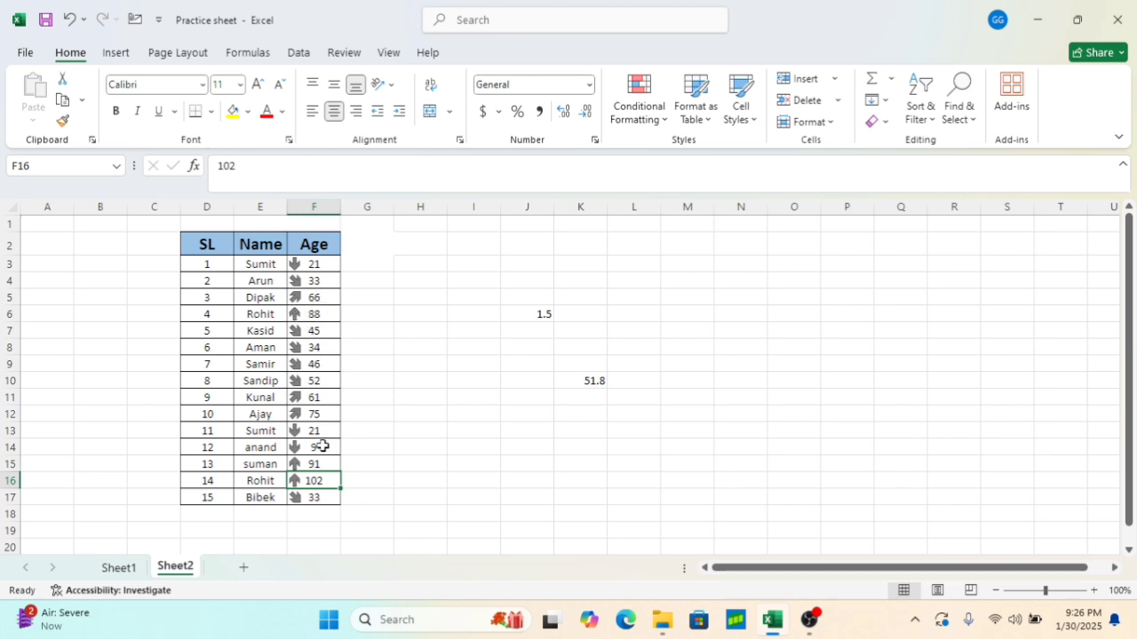
{"action": "left_click", "coordinate": [335, 493]}
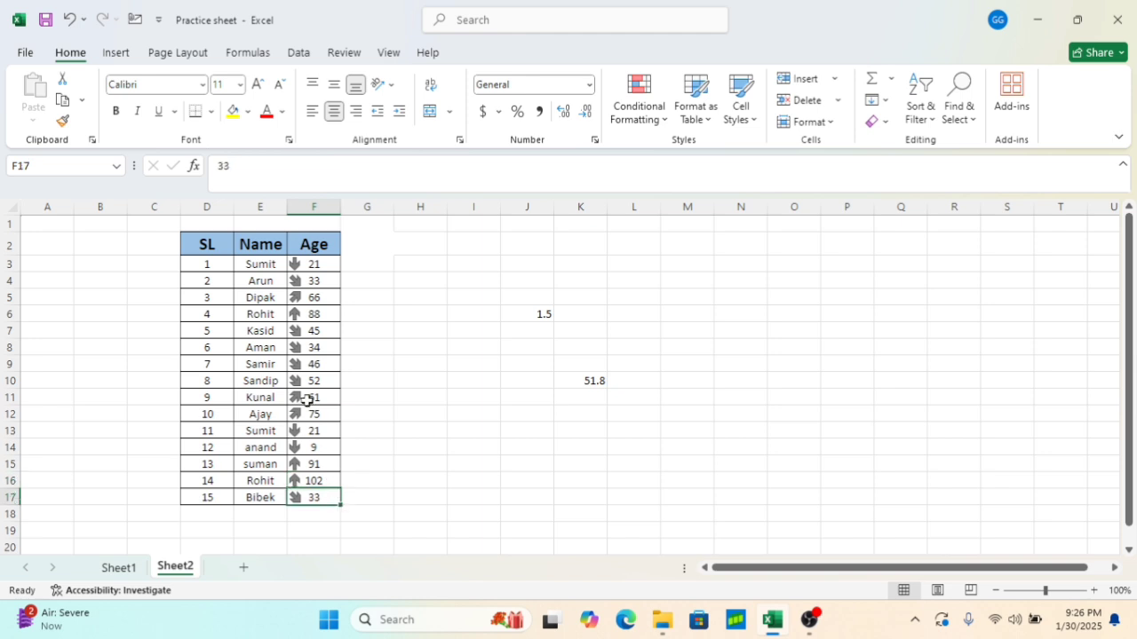
{"action": "left_click_drag", "start_coordinate": [309, 267], "coordinate": [323, 497]}
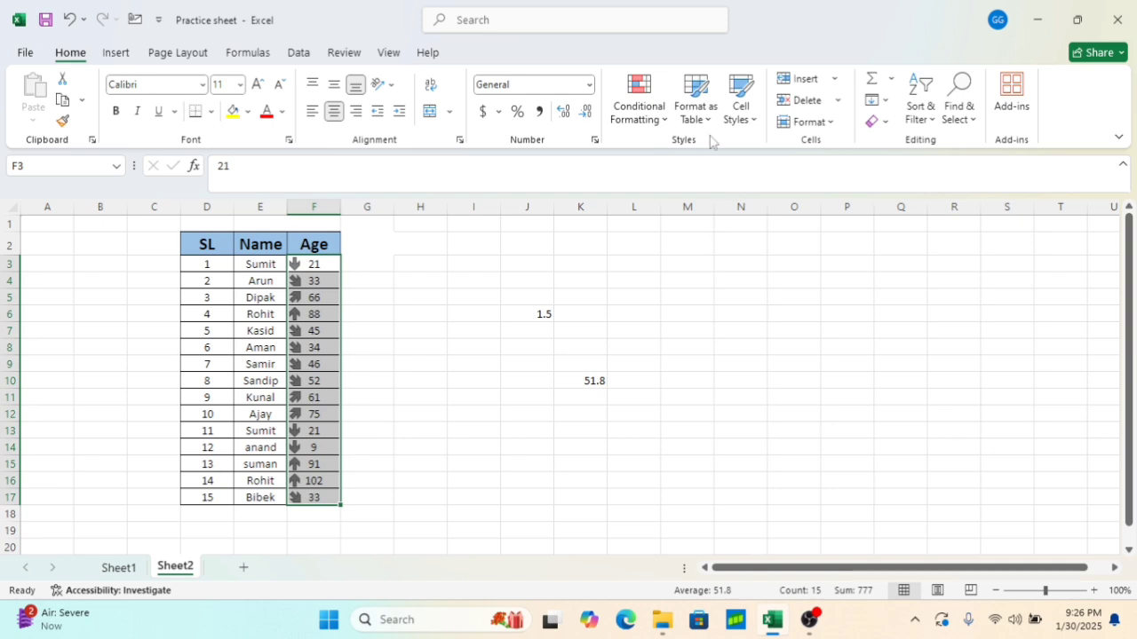
{"action": "left_click", "coordinate": [661, 120]}
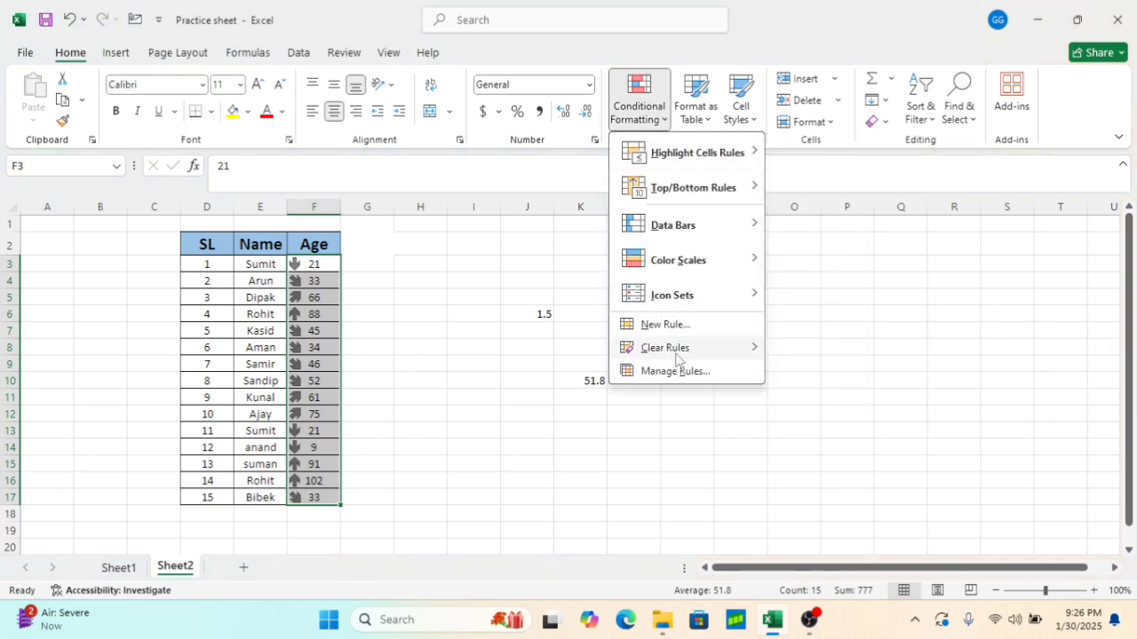
{"action": "mouse_move", "coordinate": [681, 351]}
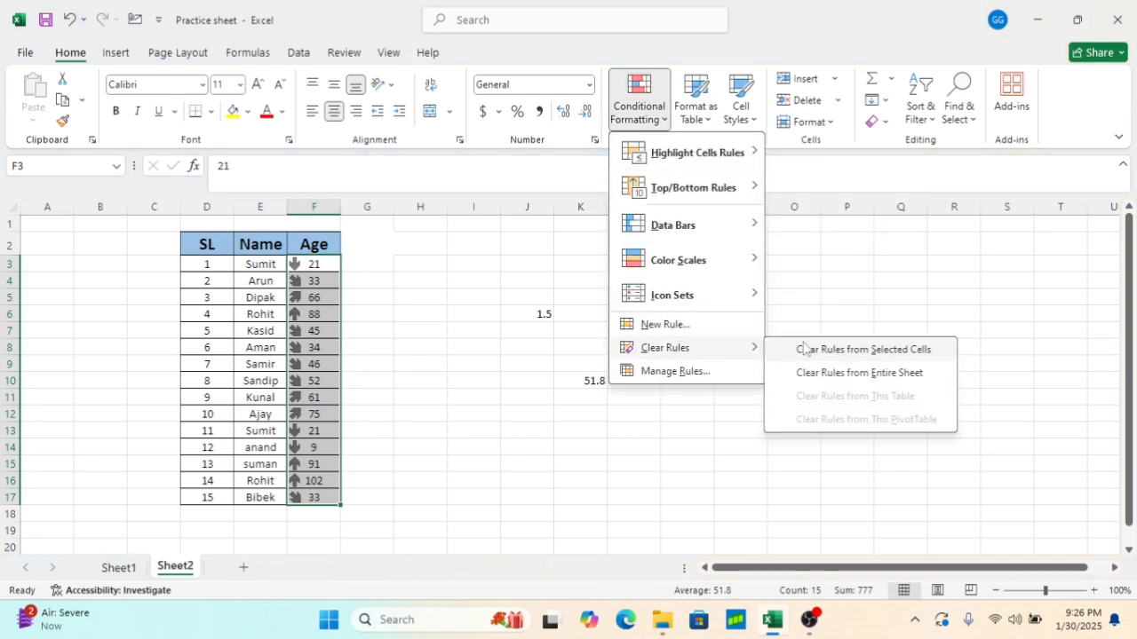
{"action": "left_click", "coordinate": [855, 352]}
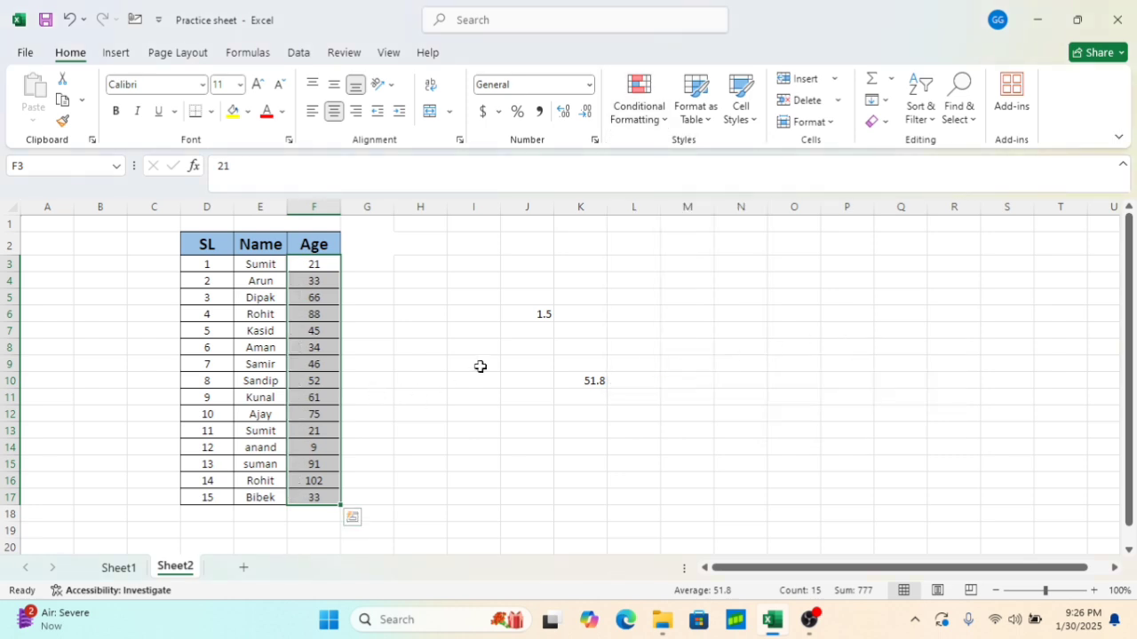
Apply the 4 Ratings icon set to the Age cells F3:F17
{"action": "left_click", "coordinate": [658, 120]}
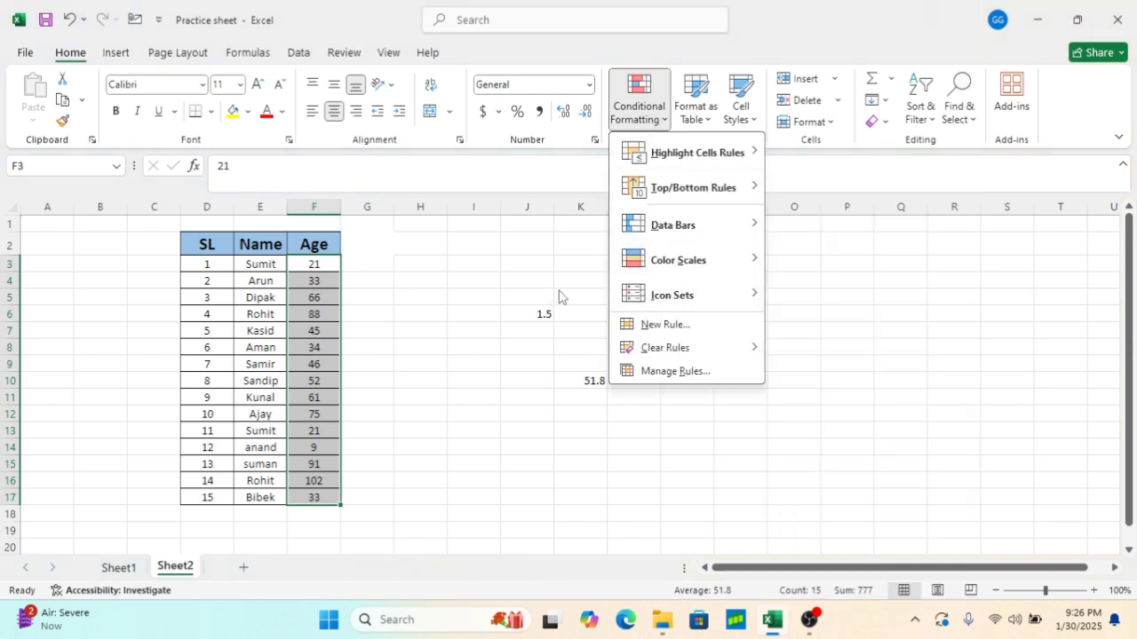
{"action": "mouse_move", "coordinate": [726, 297]}
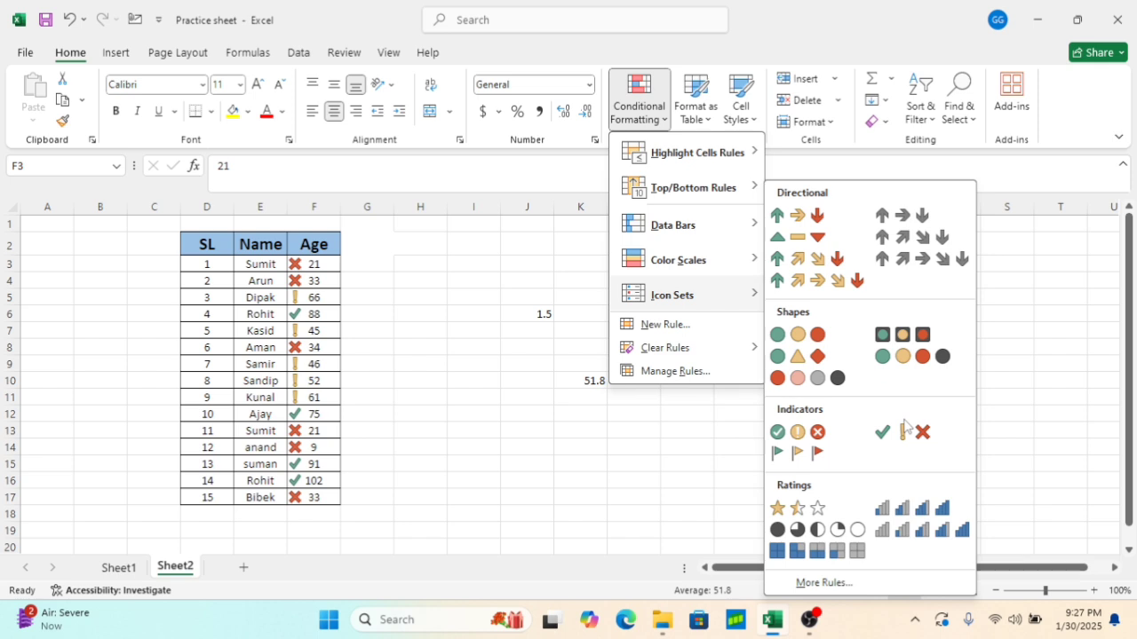
{"action": "left_click", "coordinate": [914, 515]}
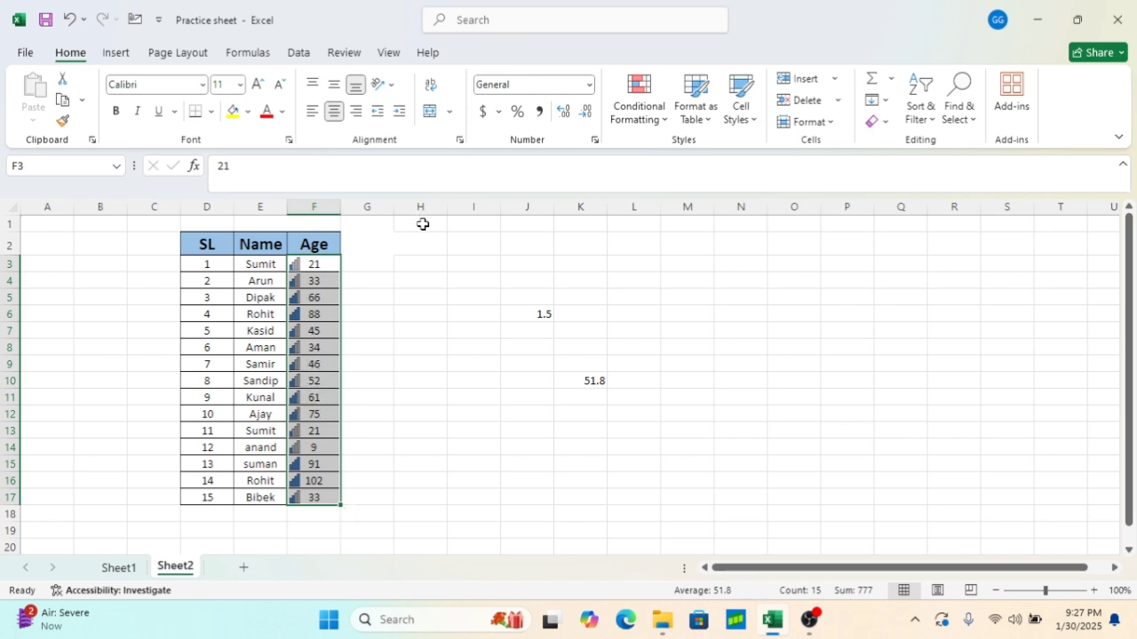
Clear the ratings icon set rules from the selected Age cells F3:F17
{"action": "left_click", "coordinate": [662, 113]}
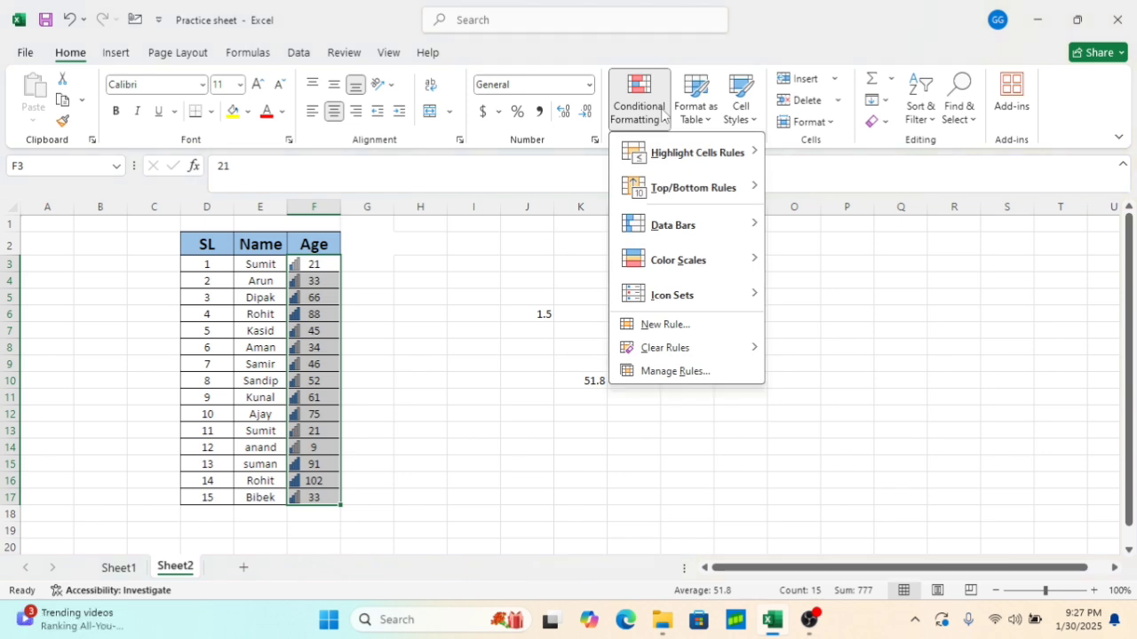
{"action": "mouse_move", "coordinate": [692, 194]}
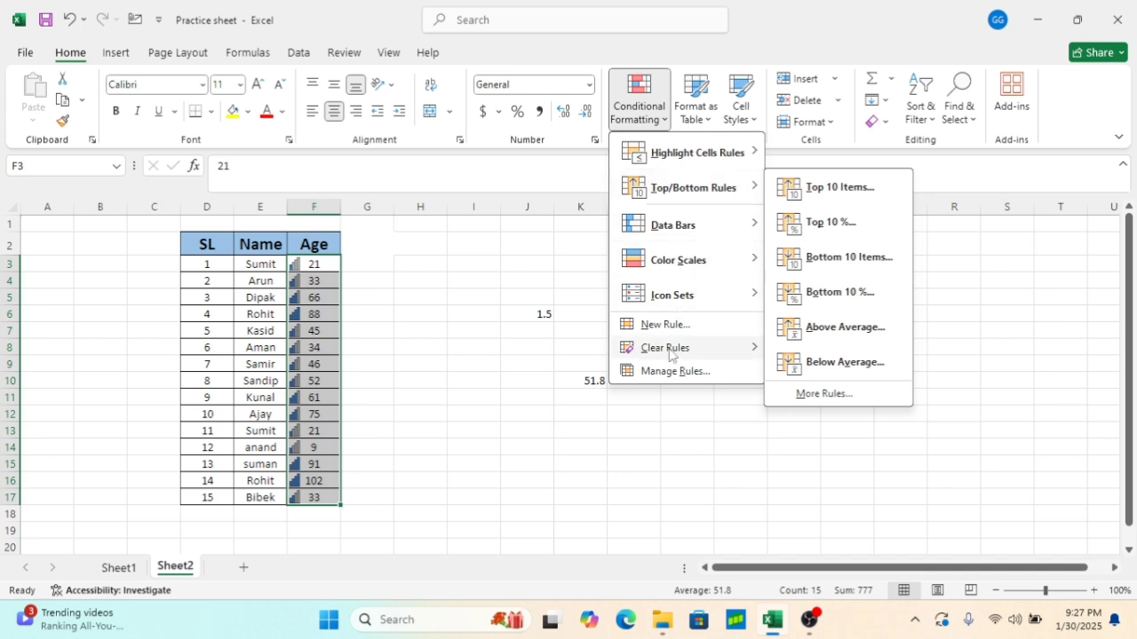
{"action": "mouse_move", "coordinate": [693, 348]}
{"action": "left_click", "coordinate": [805, 350]}
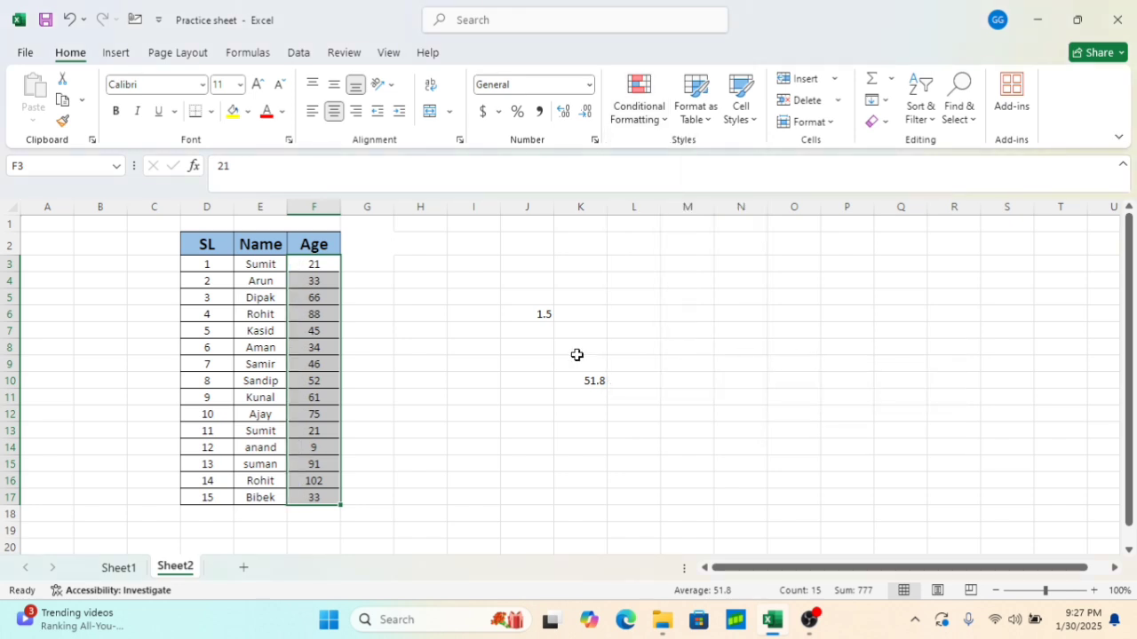
{"action": "left_click", "coordinate": [439, 346]}
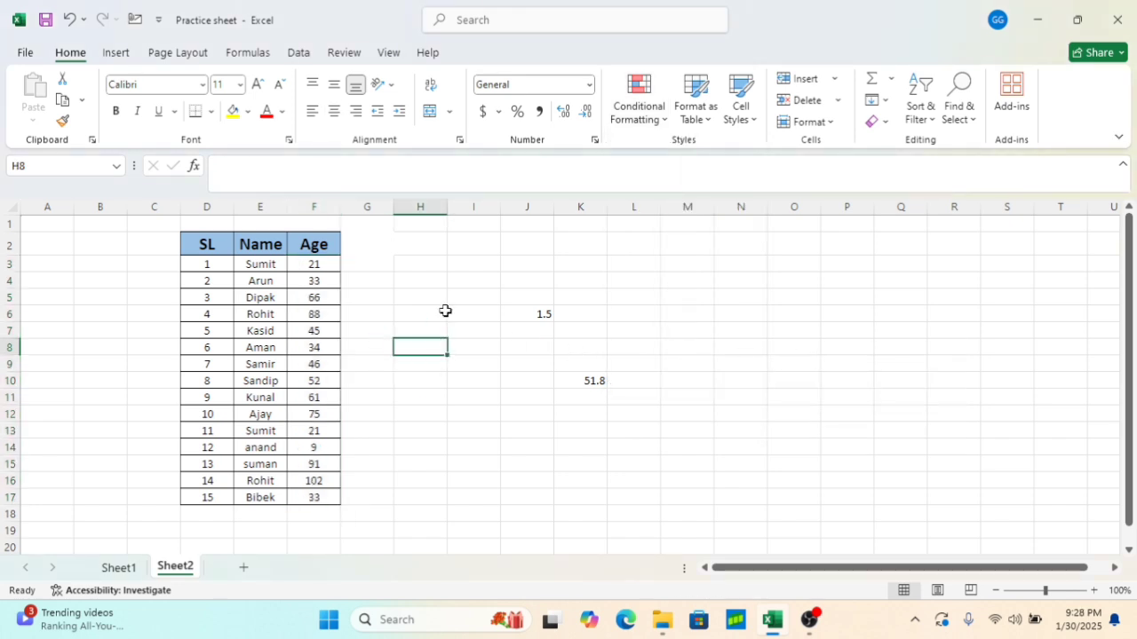
{"action": "left_click", "coordinate": [712, 124]}
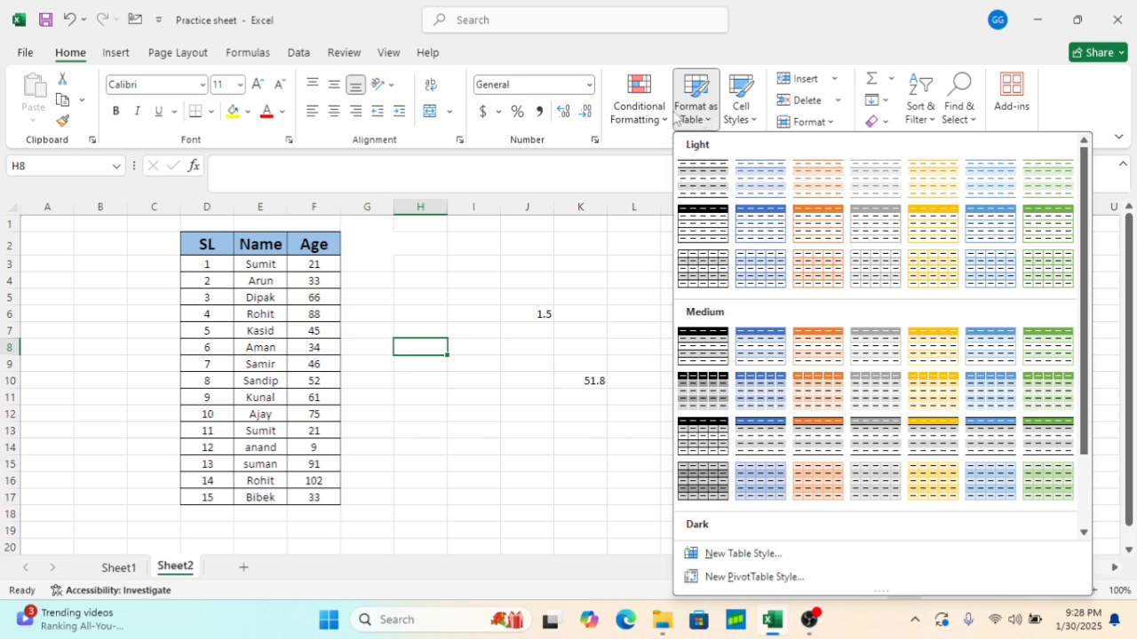
{"action": "scroll", "coordinate": [787, 428], "scroll_direction": "down", "scroll_amount": 2}
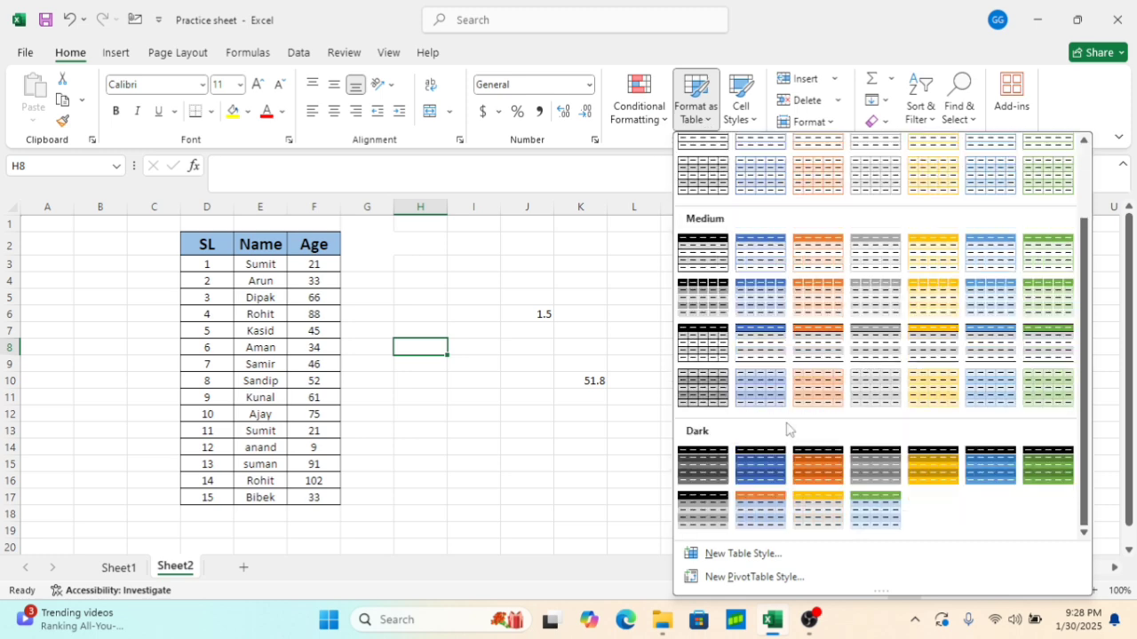
{"action": "left_click", "coordinate": [558, 294]}
Format the range D3:F17 as a table using the first Dark table style, without header row
{"action": "left_click_drag", "start_coordinate": [199, 267], "coordinate": [325, 498]}
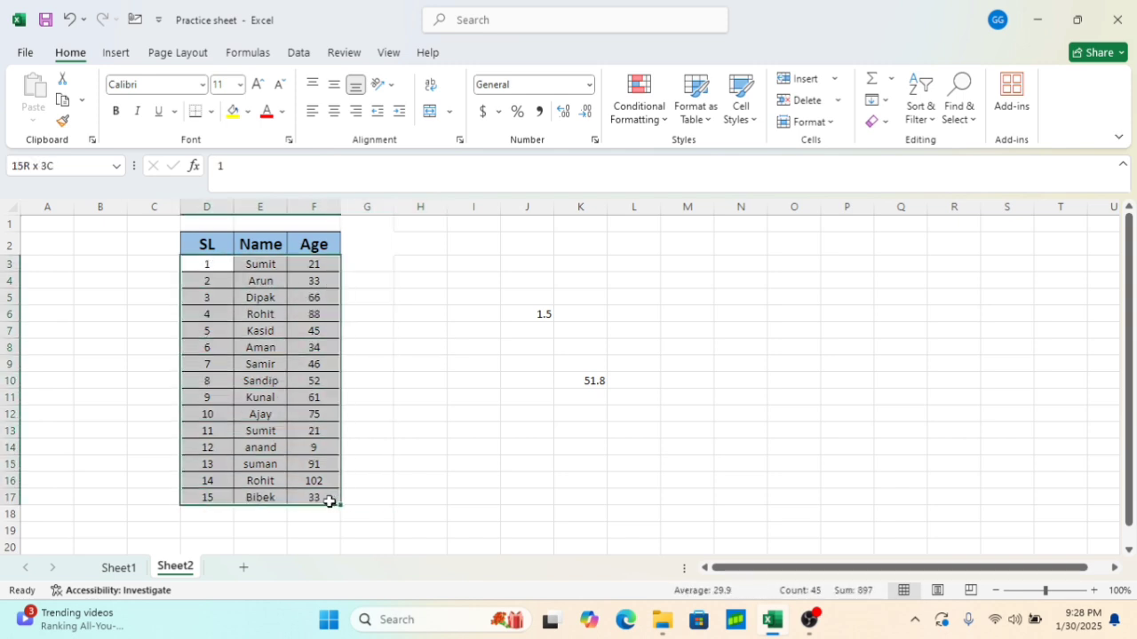
{"action": "left_click", "coordinate": [701, 119]}
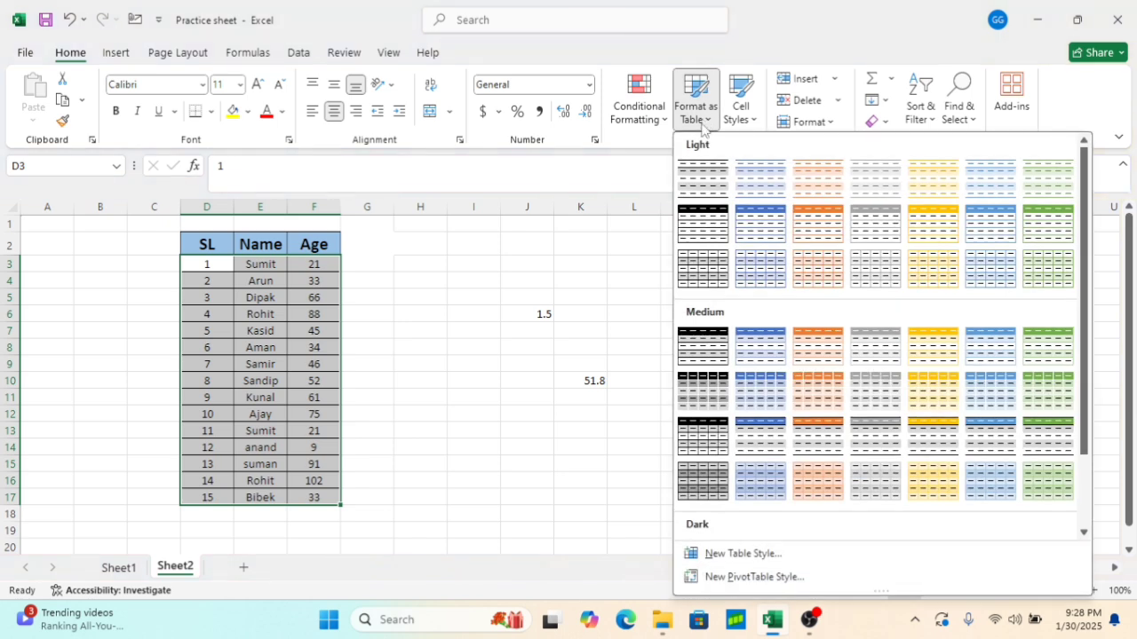
{"action": "scroll", "coordinate": [702, 230], "scroll_direction": "down", "scroll_amount": 3}
{"action": "left_click", "coordinate": [701, 462]}
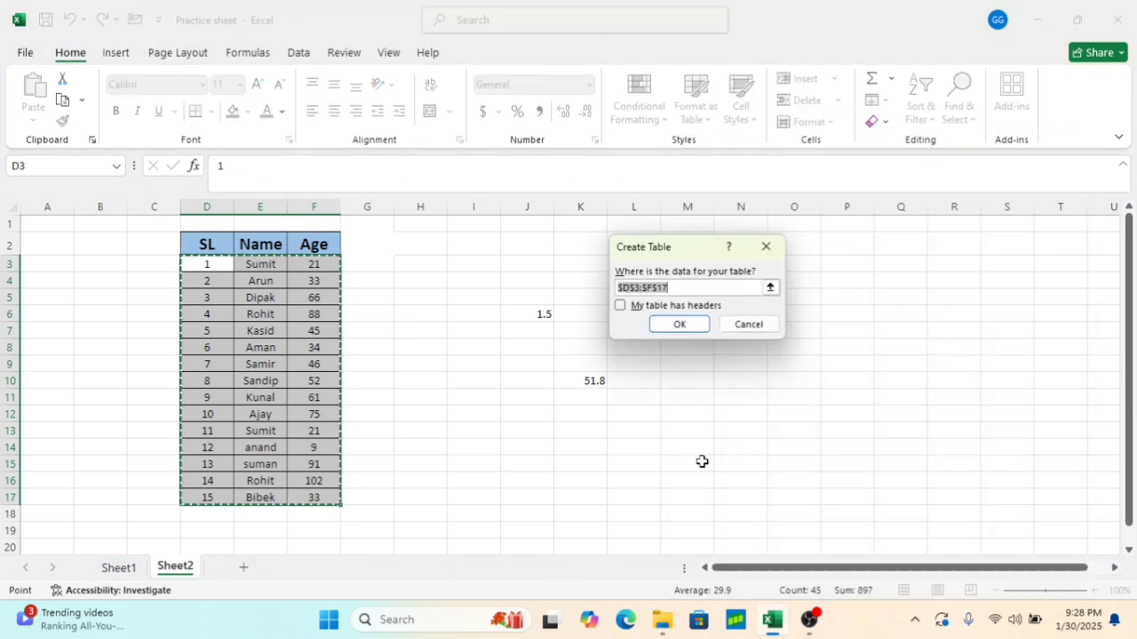
{"action": "left_click", "coordinate": [680, 325]}
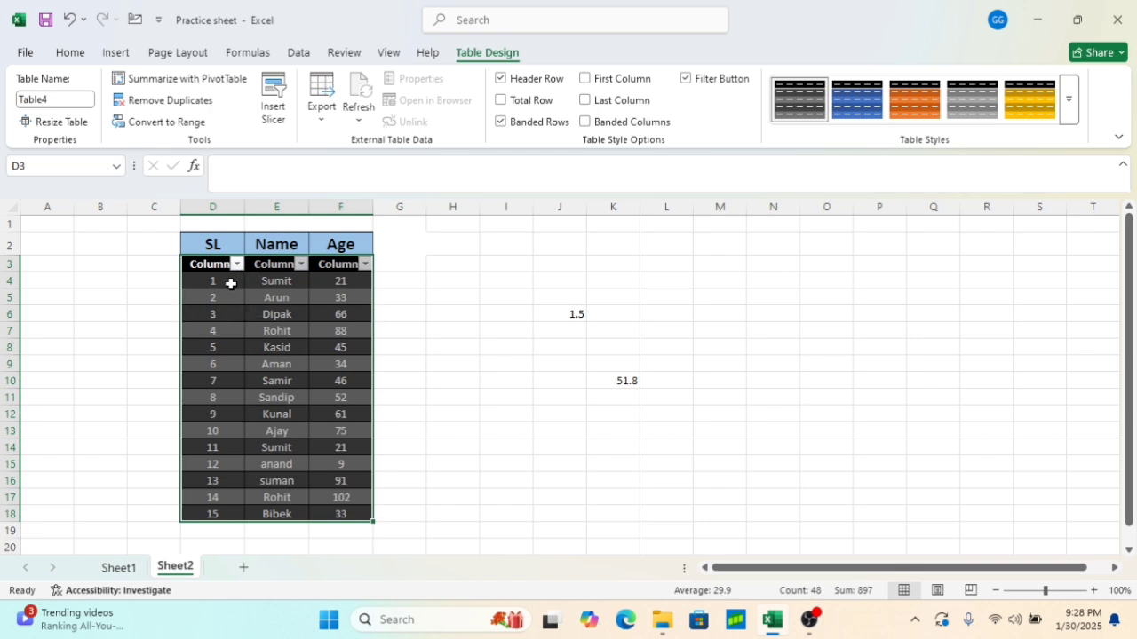
Filter the table's Name column to show only Sumit
{"action": "left_click", "coordinate": [236, 265]}
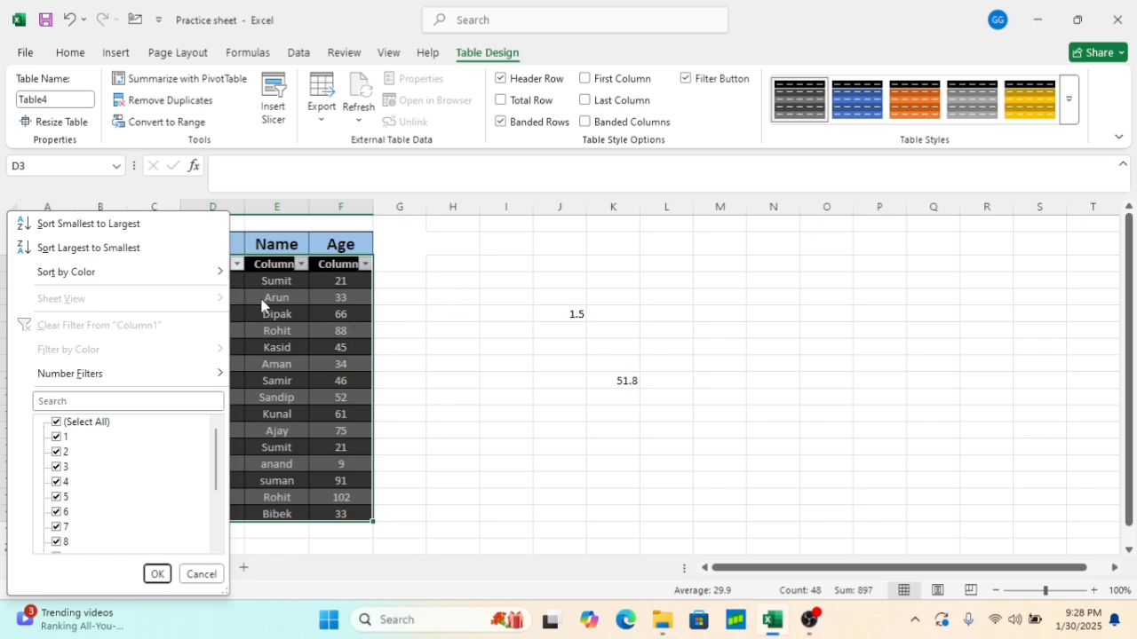
{"action": "left_click", "coordinate": [331, 286]}
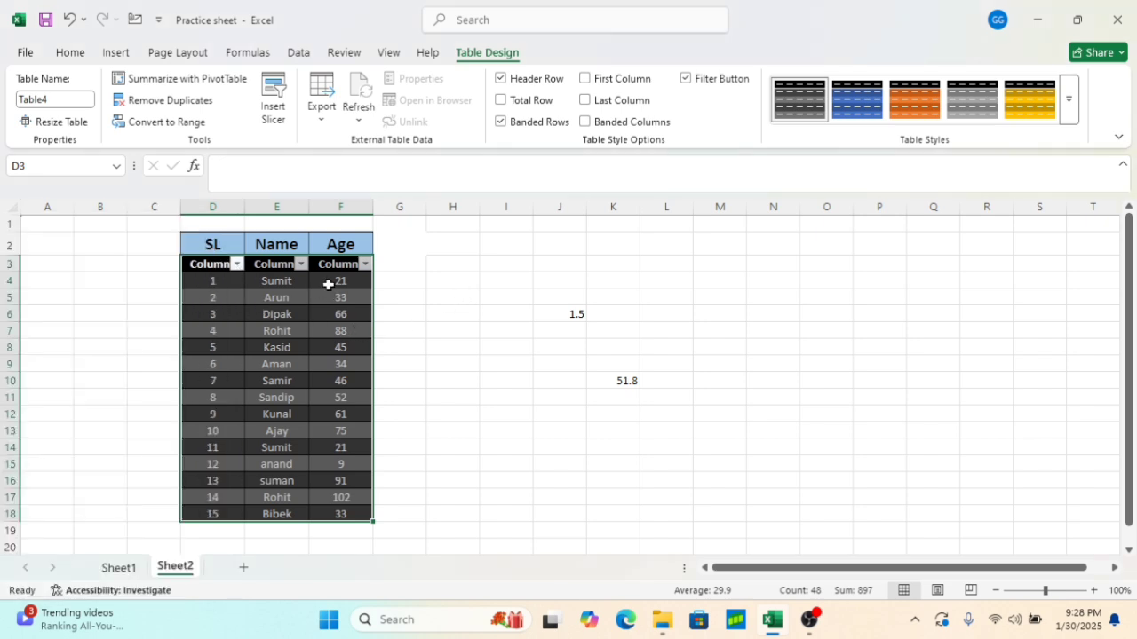
{"action": "left_click", "coordinate": [301, 263]}
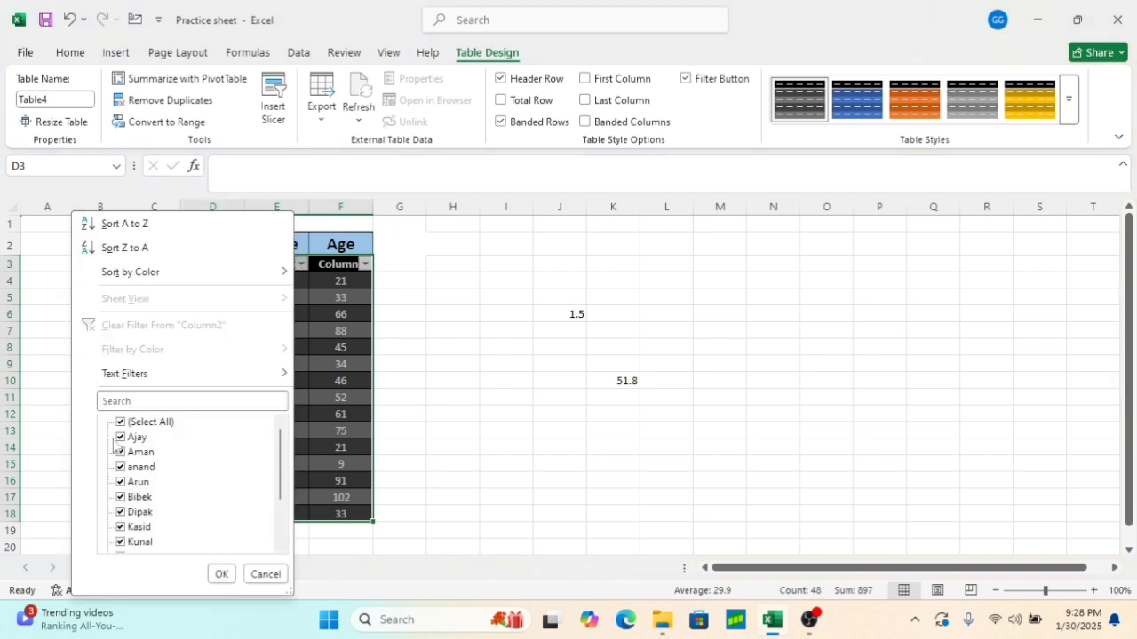
{"action": "left_click", "coordinate": [122, 423]}
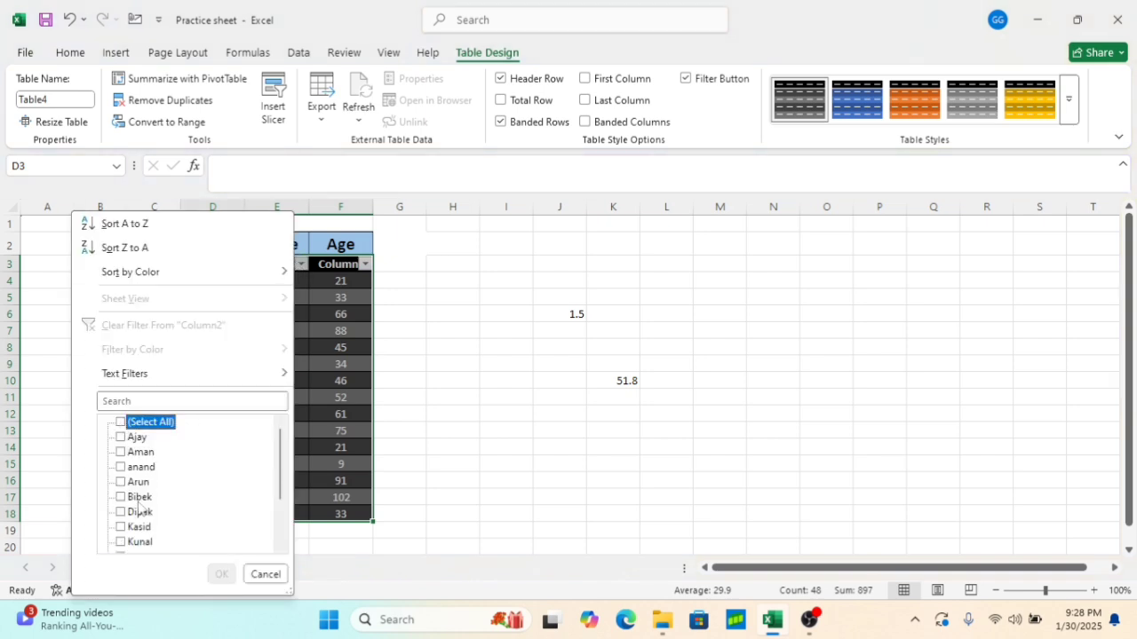
{"action": "scroll", "coordinate": [148, 489], "scroll_direction": "down", "scroll_amount": 2}
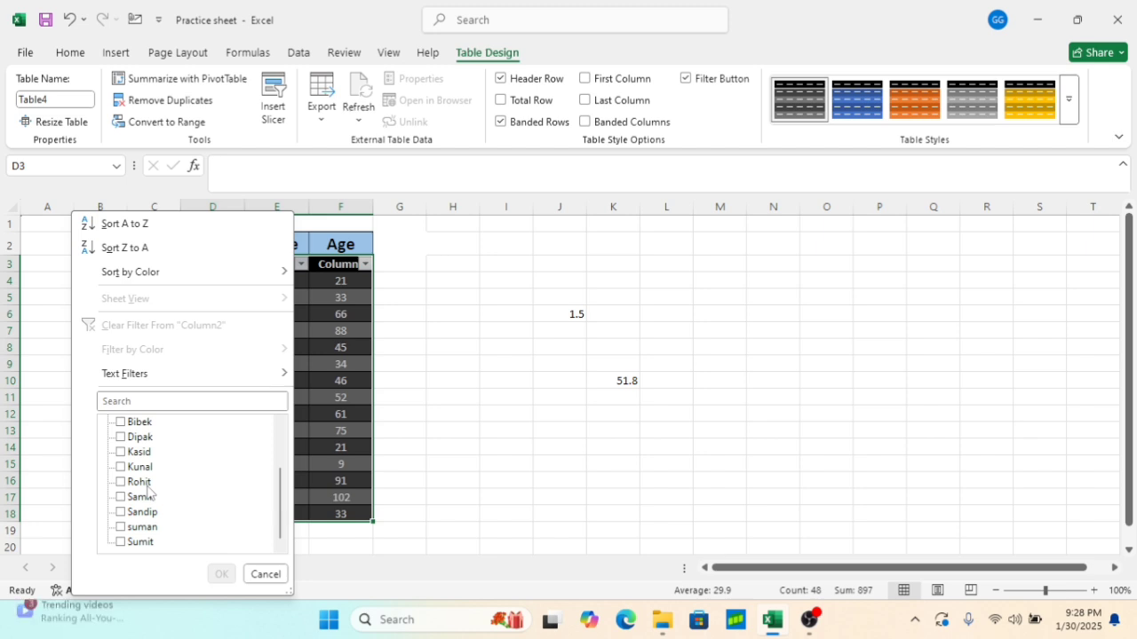
{"action": "left_click", "coordinate": [122, 542]}
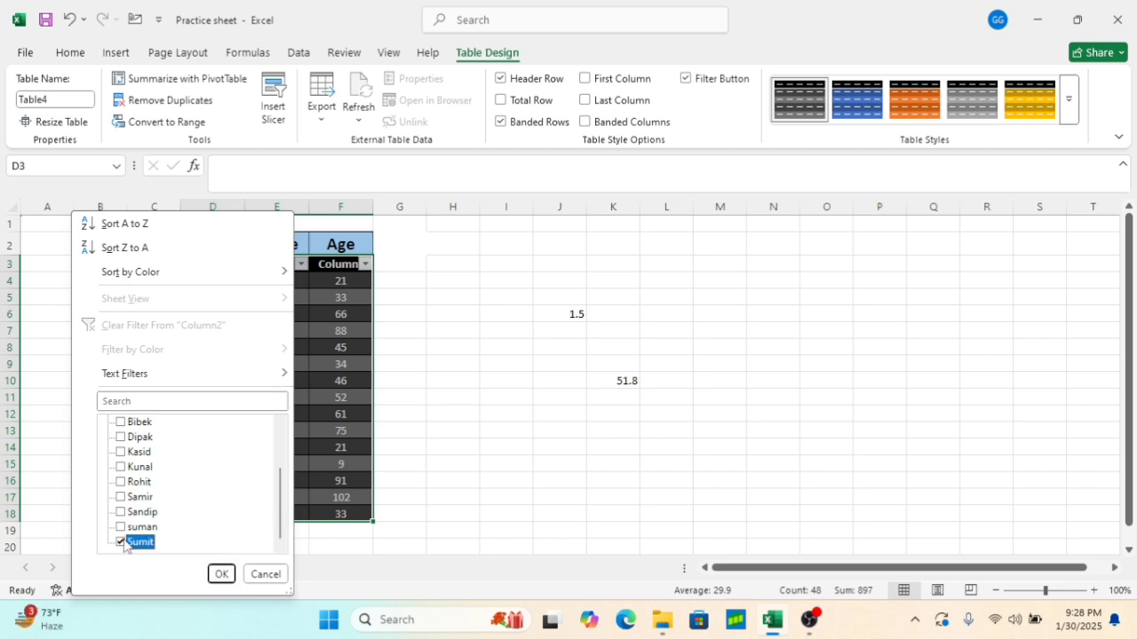
{"action": "left_click", "coordinate": [219, 575]}
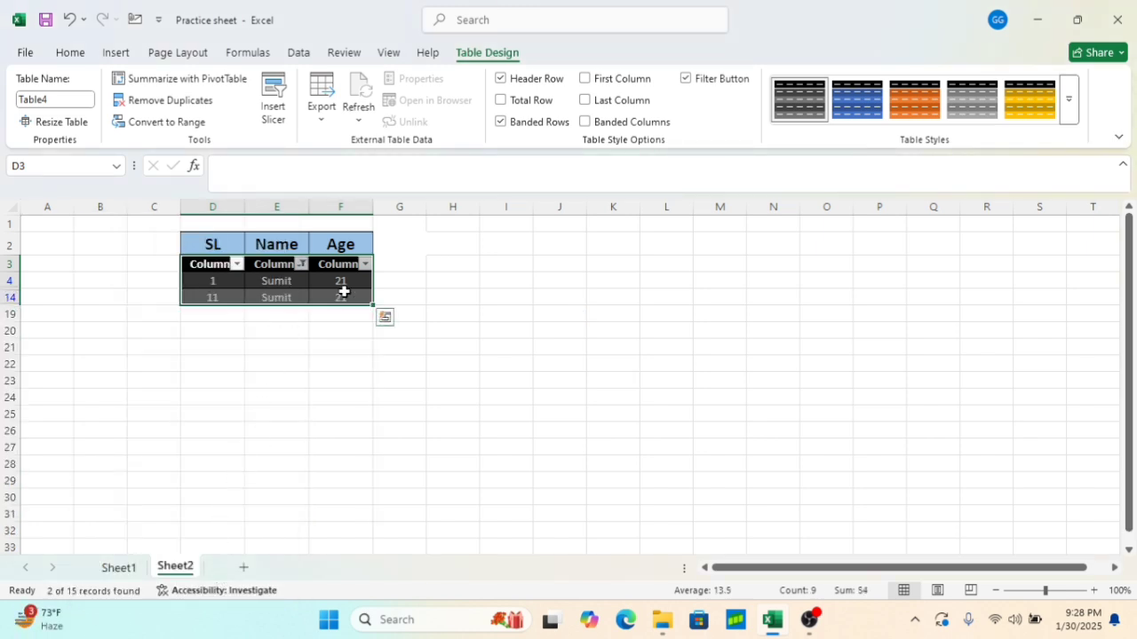
Reset the Name column filter to show all names again
{"action": "left_click", "coordinate": [302, 264]}
{"action": "left_click", "coordinate": [121, 422]}
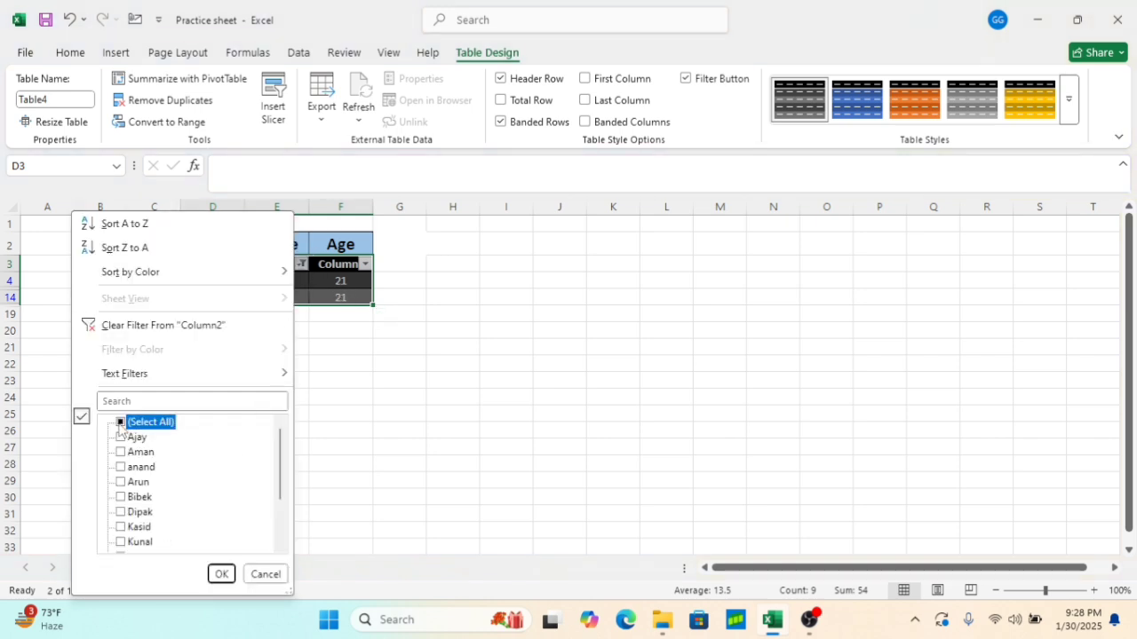
{"action": "left_click", "coordinate": [221, 574]}
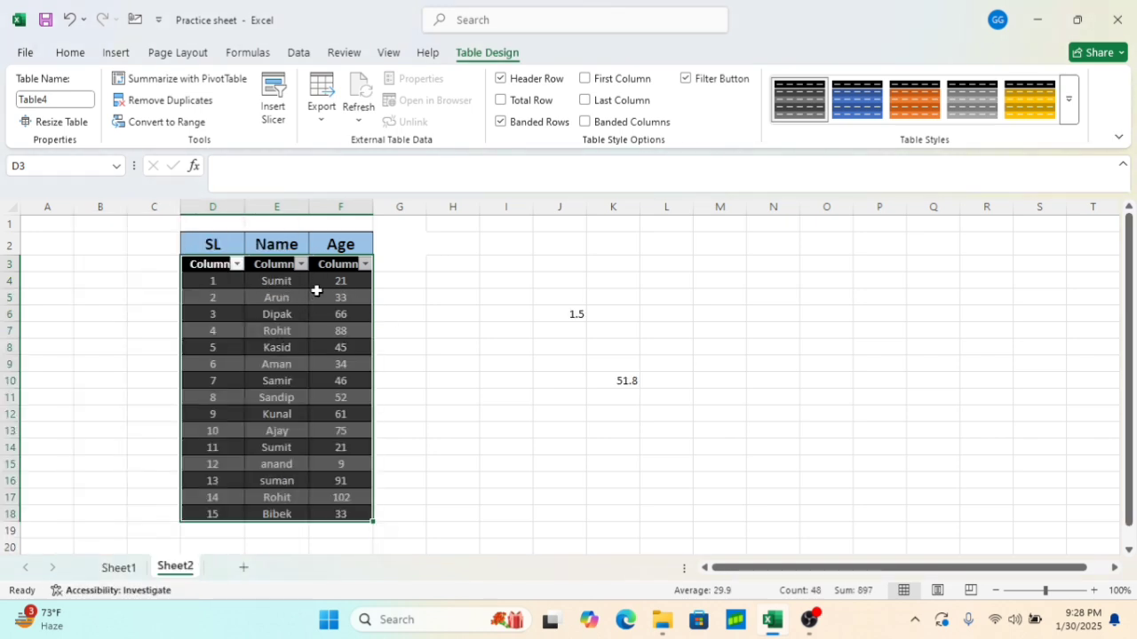
Filter the table's Age column to show only the value 9
{"action": "left_click", "coordinate": [365, 264]}
{"action": "left_click", "coordinate": [185, 422]}
{"action": "left_click", "coordinate": [185, 437]}
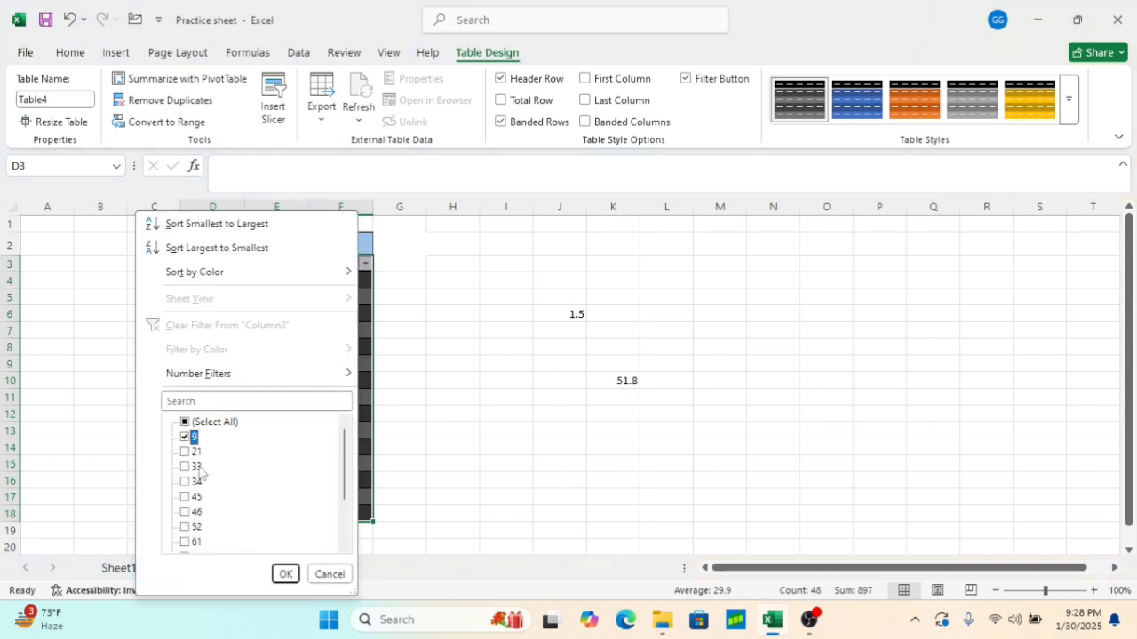
{"action": "left_click", "coordinate": [285, 574]}
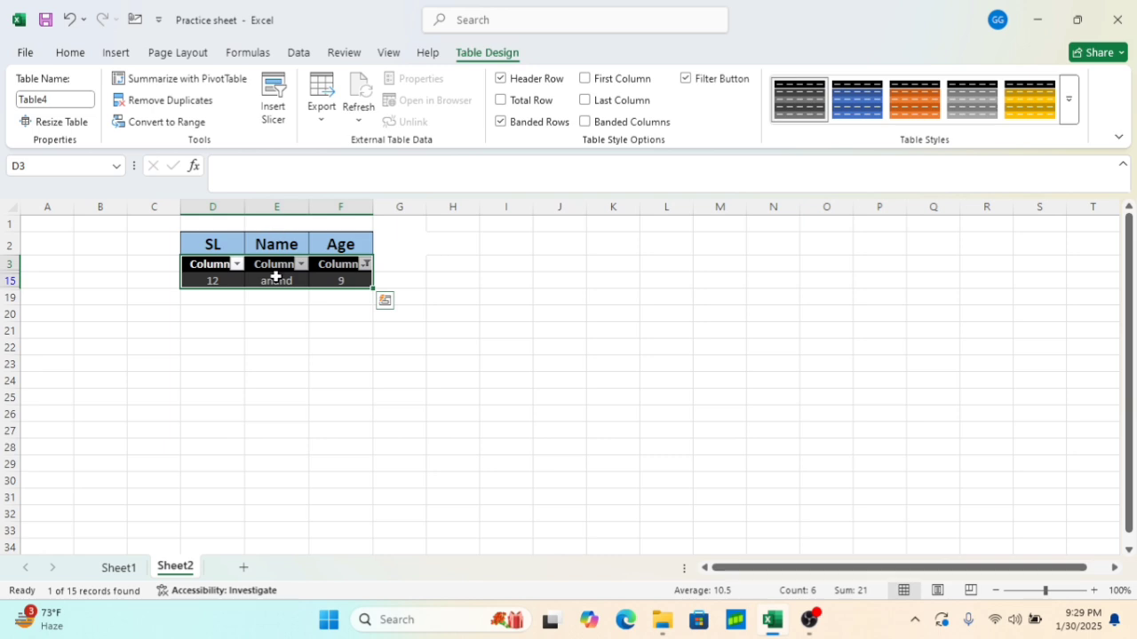
Reset the Age column filter to show all ages again
{"action": "left_click", "coordinate": [365, 265]}
{"action": "left_click", "coordinate": [214, 424]}
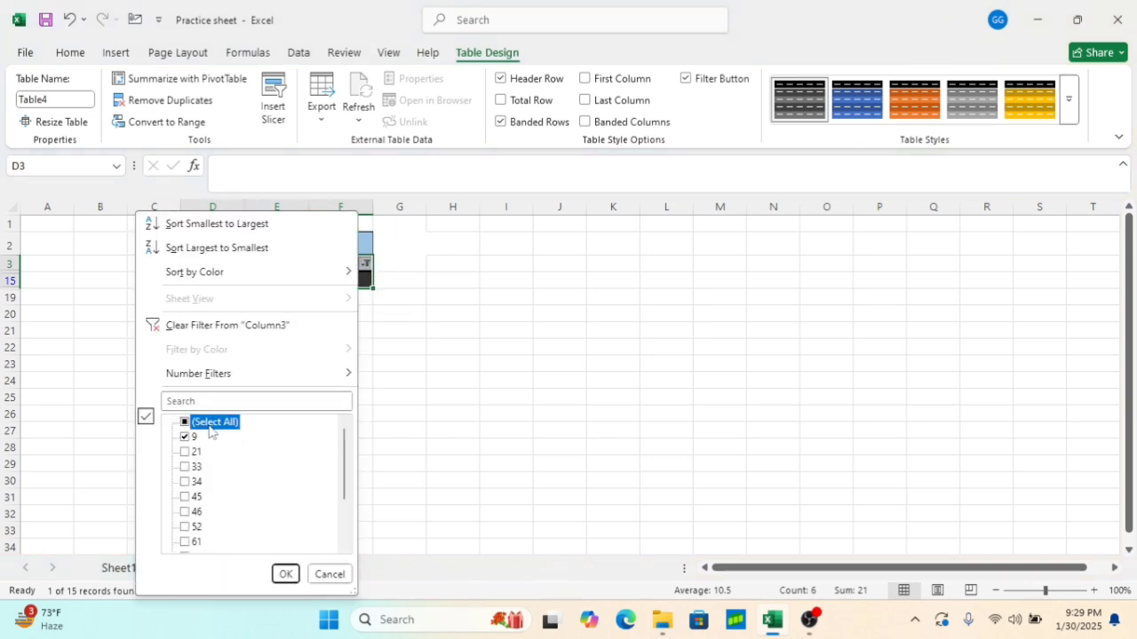
{"action": "left_click", "coordinate": [285, 575]}
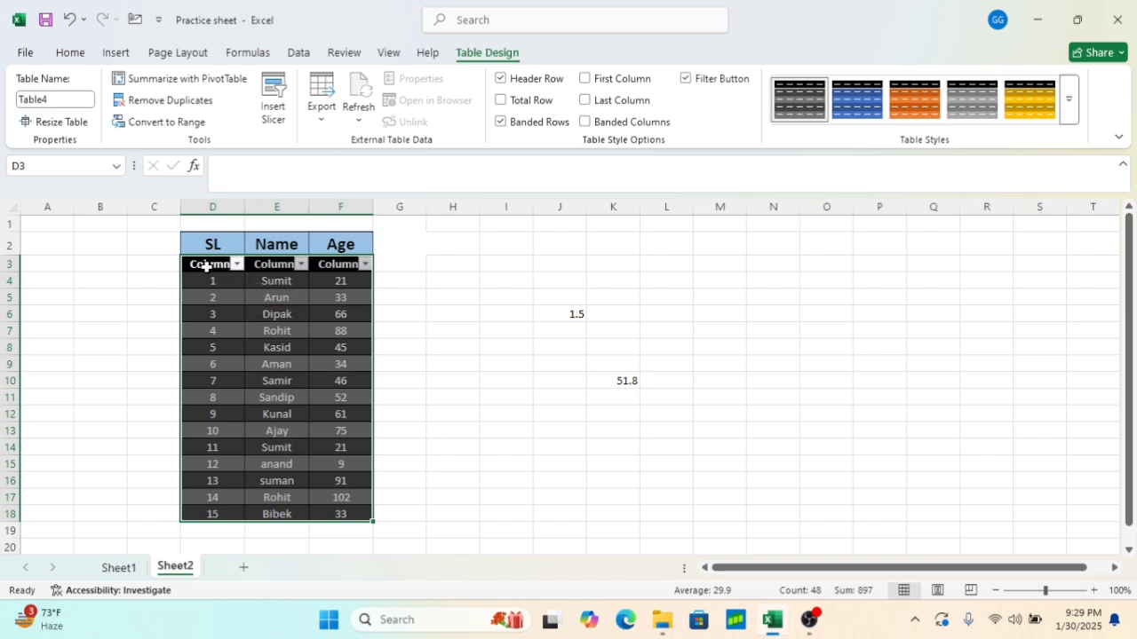
Convert the table back to a normal range and undo the table formatting to restore the plain D3:F17 data
{"action": "left_click", "coordinate": [165, 122]}
{"action": "left_click", "coordinate": [541, 353]}
{"action": "left_click", "coordinate": [449, 347]}
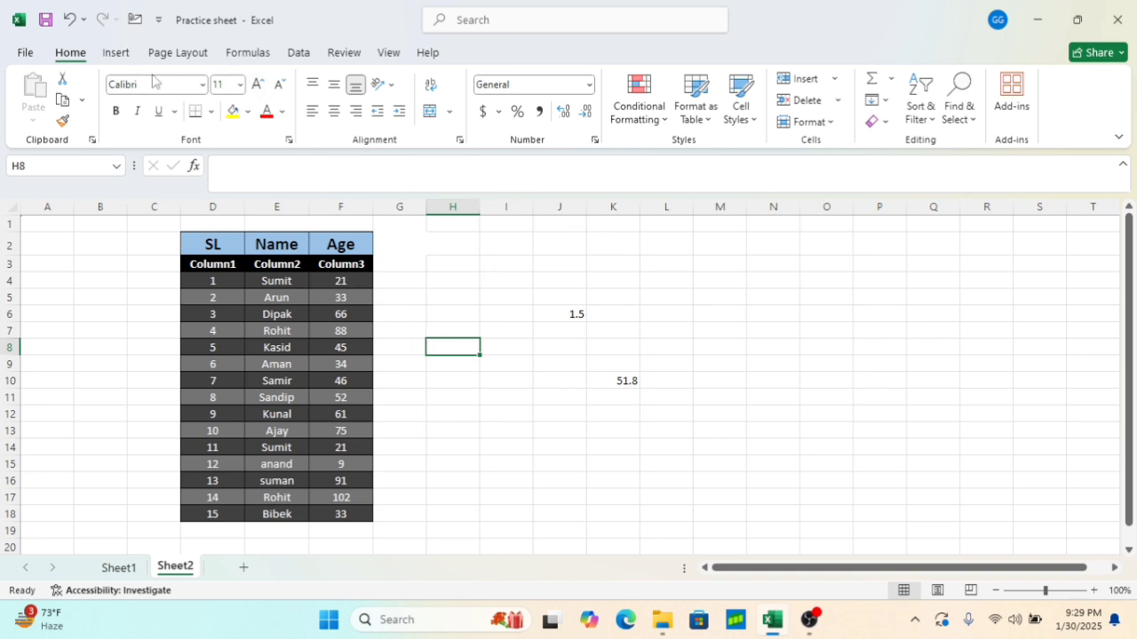
{"action": "left_click", "coordinate": [702, 115]}
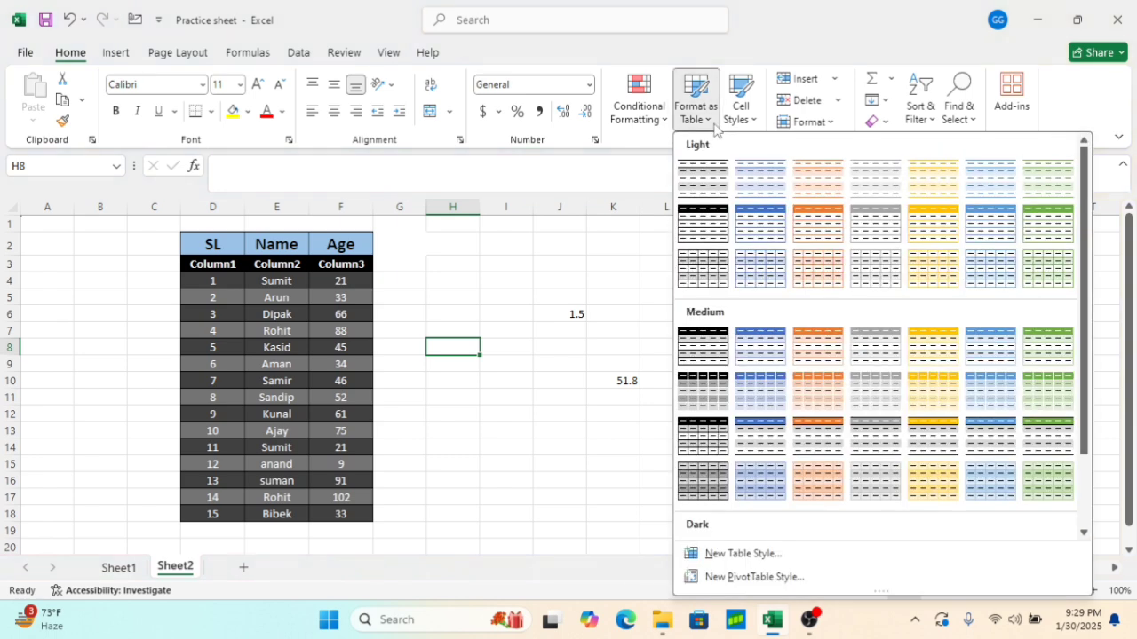
{"action": "left_click", "coordinate": [593, 258]}
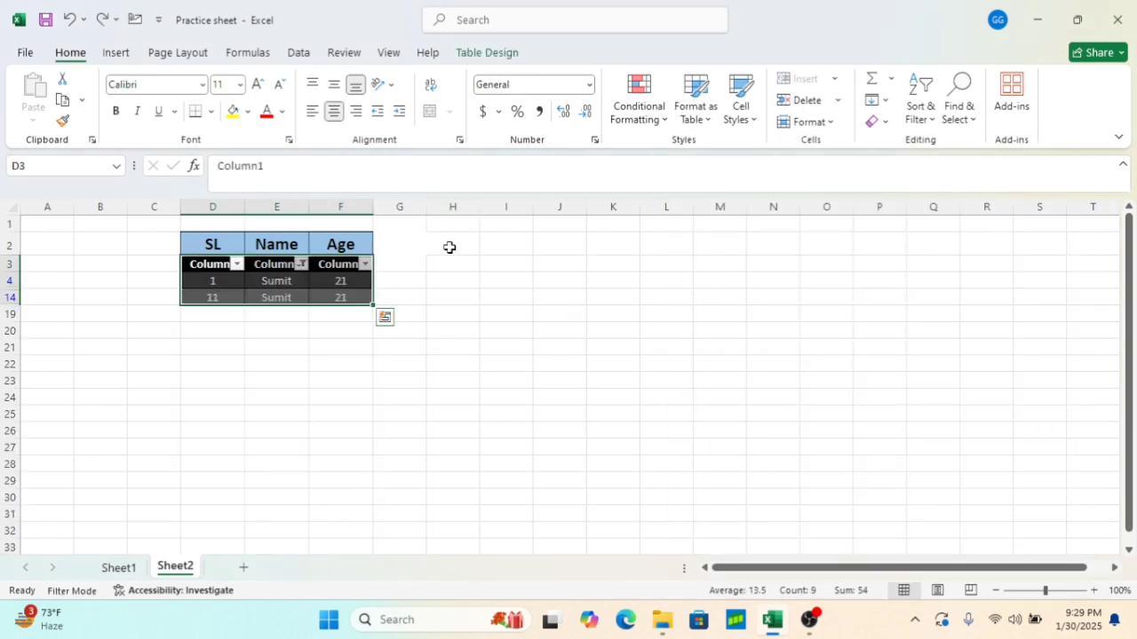
{"action": "key", "text": "ctrl+z"}
{"action": "key", "text": "ctrl+z"}
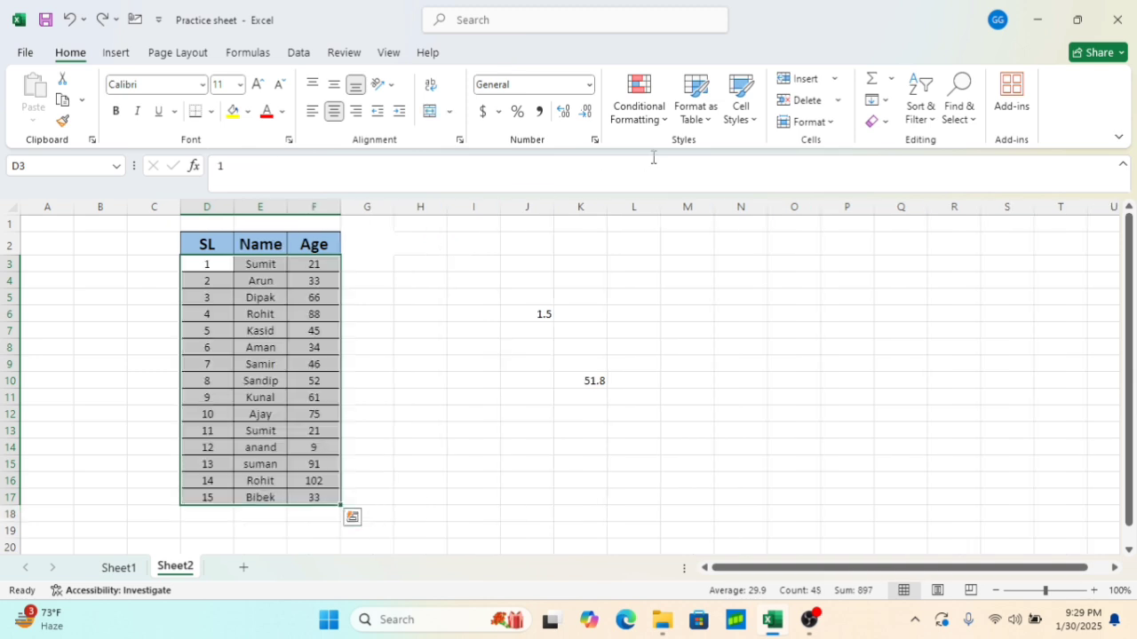
{"action": "left_click", "coordinate": [748, 118]}
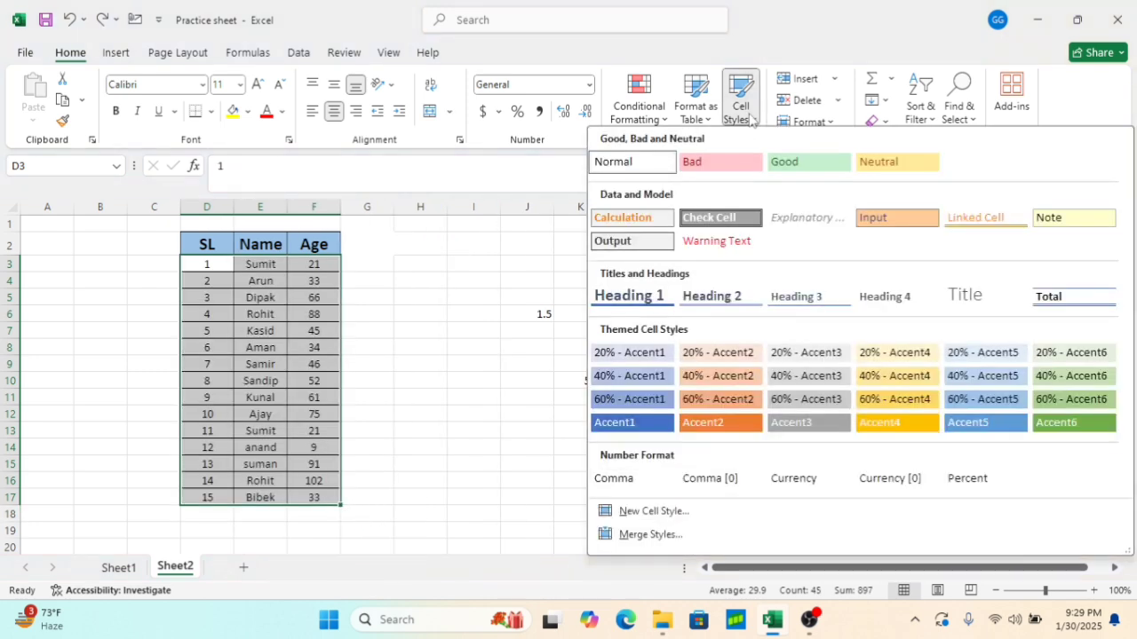
{"action": "left_click", "coordinate": [488, 284]}
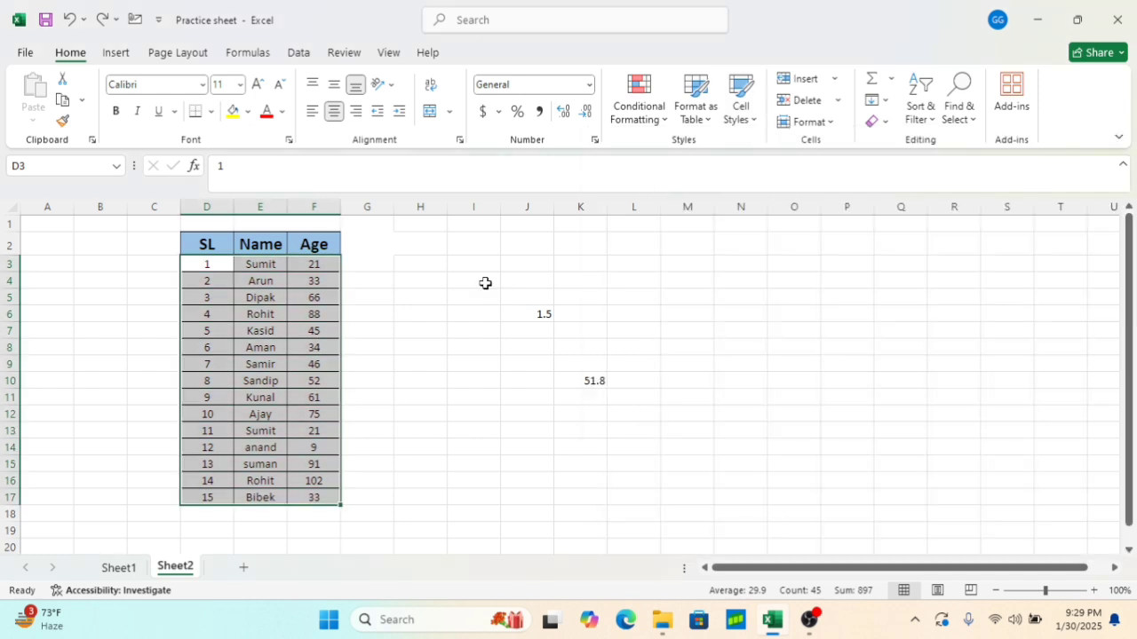
{"action": "left_click", "coordinate": [348, 286]}
Apply the 20% - Accent1 cell style to the row D3:F3
{"action": "left_click_drag", "start_coordinate": [210, 263], "coordinate": [300, 261]}
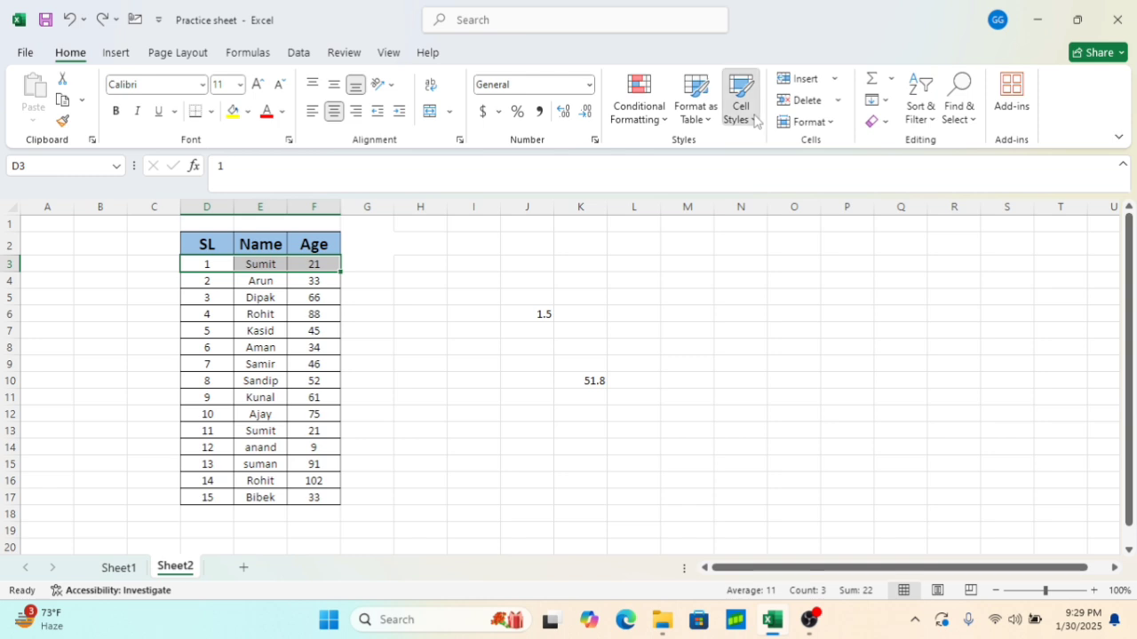
{"action": "left_click", "coordinate": [753, 118]}
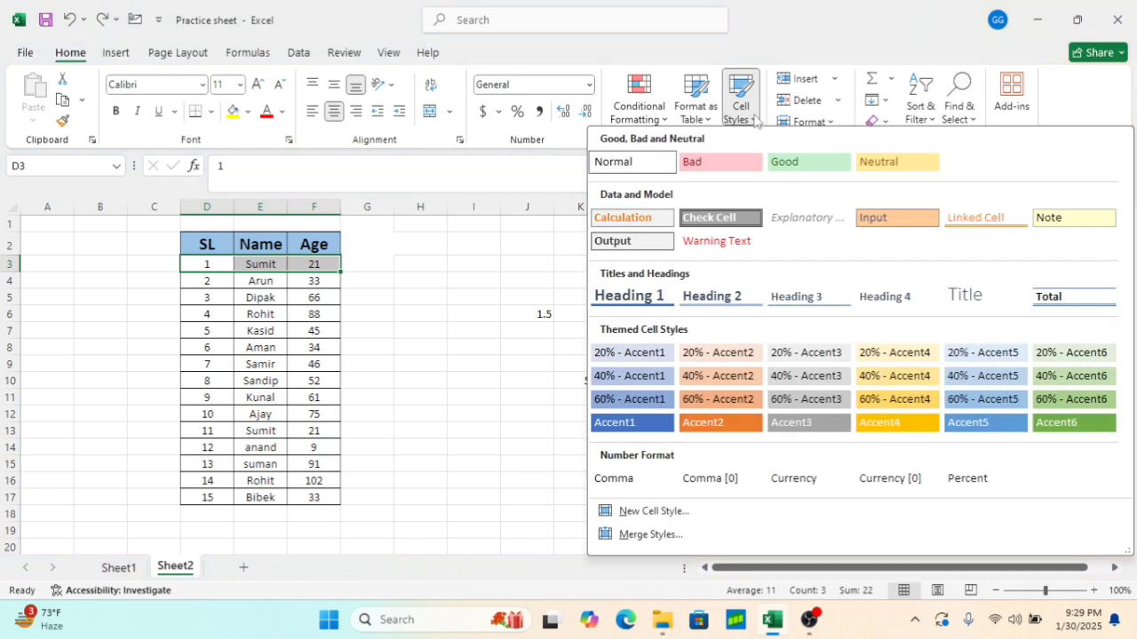
{"action": "left_click", "coordinate": [633, 351]}
Apply the Accent2 cell style to the row D6:F6
{"action": "left_click_drag", "start_coordinate": [207, 313], "coordinate": [320, 314]}
{"action": "left_click", "coordinate": [743, 110]}
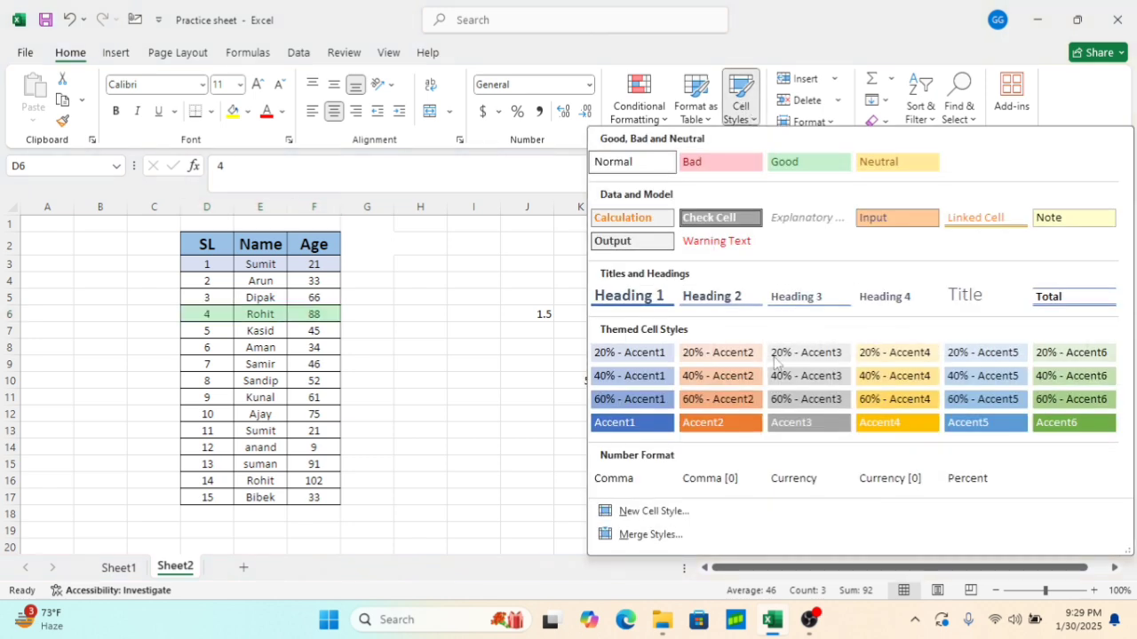
{"action": "left_click", "coordinate": [716, 424]}
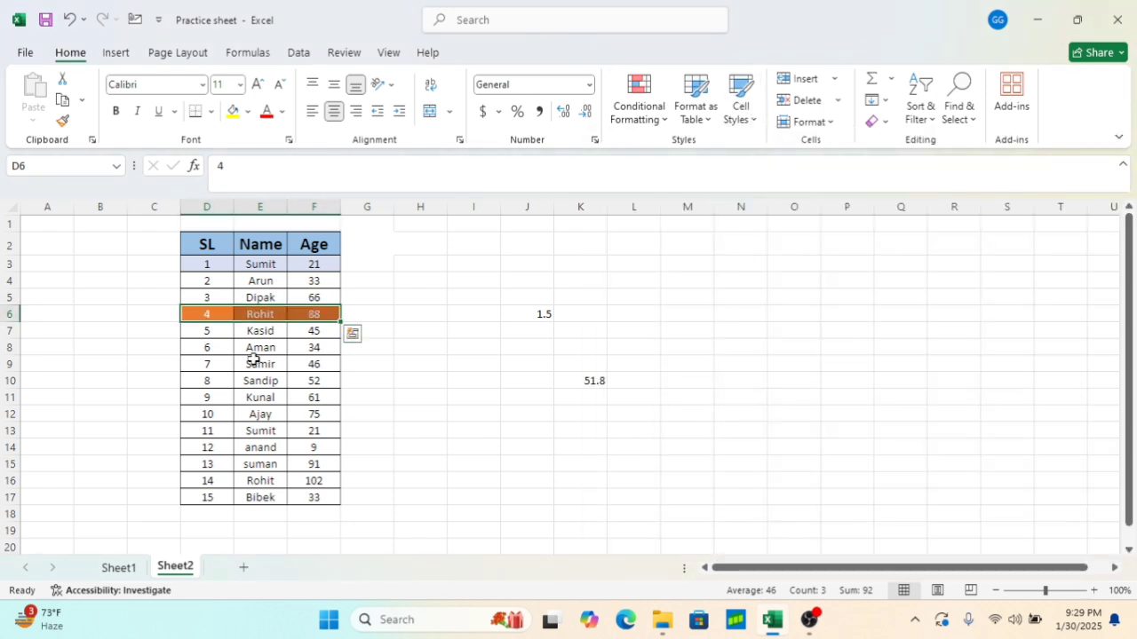
Apply the 60% - Accent4 cell style to the row D11:F11
{"action": "left_click_drag", "start_coordinate": [209, 404], "coordinate": [319, 398]}
{"action": "left_click", "coordinate": [709, 123]}
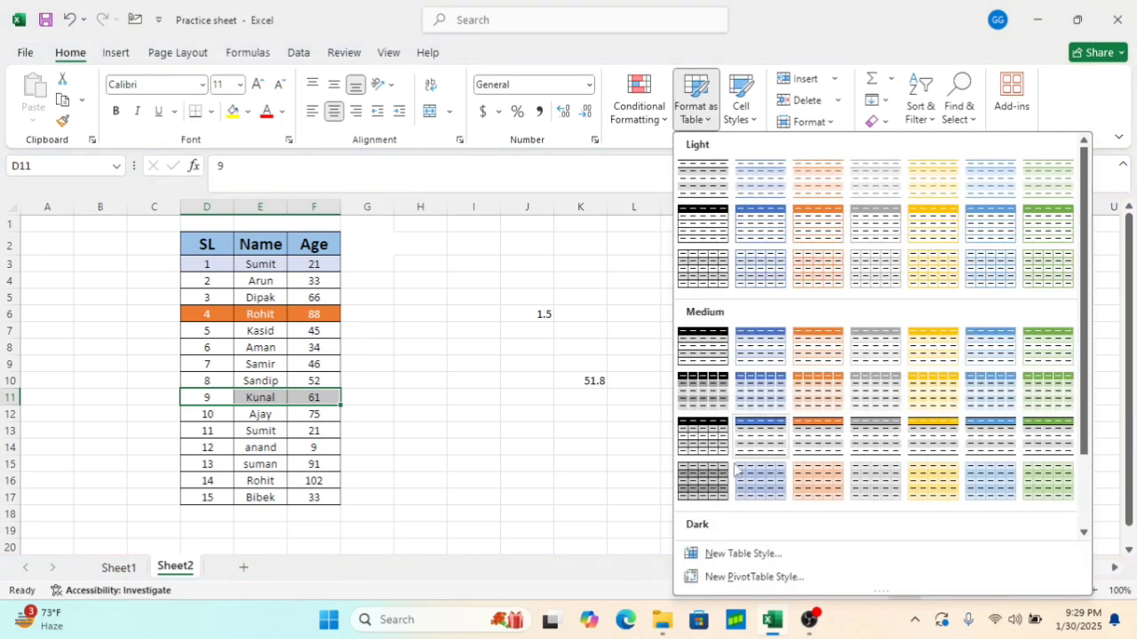
{"action": "scroll", "coordinate": [746, 470], "scroll_direction": "down", "scroll_amount": 3}
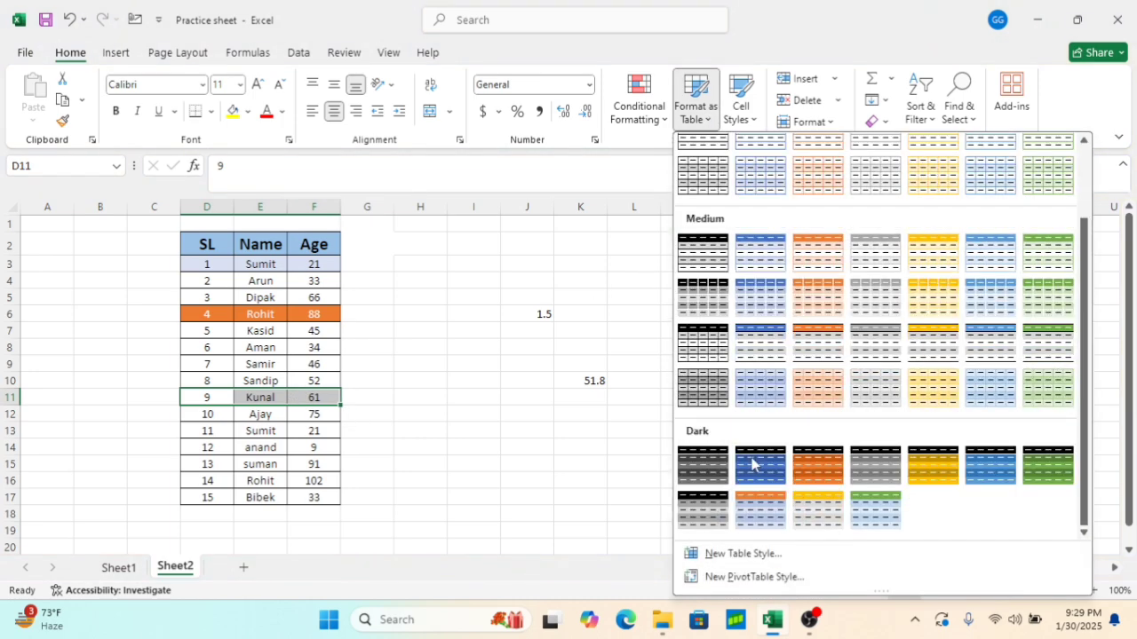
{"action": "left_click", "coordinate": [740, 105]}
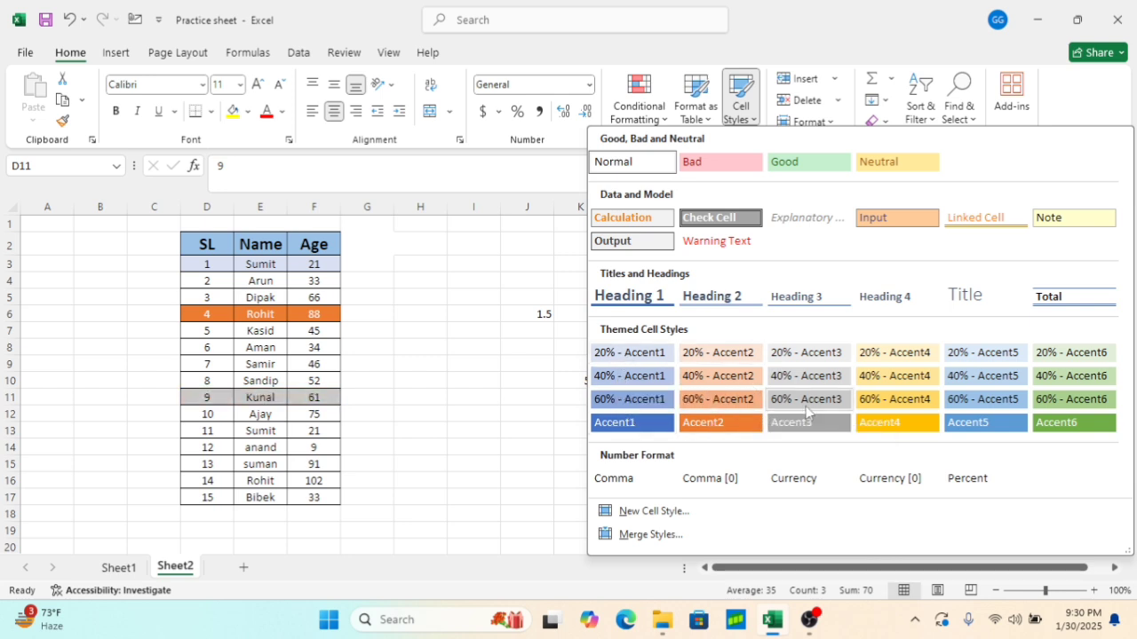
{"action": "left_click", "coordinate": [897, 399]}
Apply the Accent6 cell style to the row D15:F15
{"action": "left_click_drag", "start_coordinate": [221, 464], "coordinate": [303, 467]}
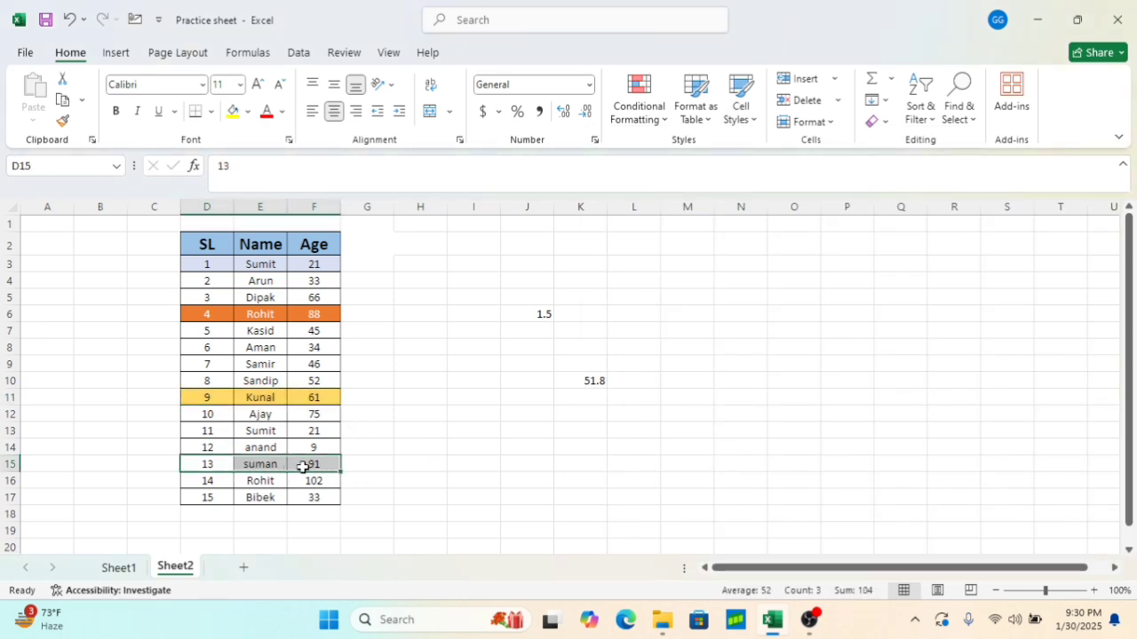
{"action": "left_click", "coordinate": [746, 120]}
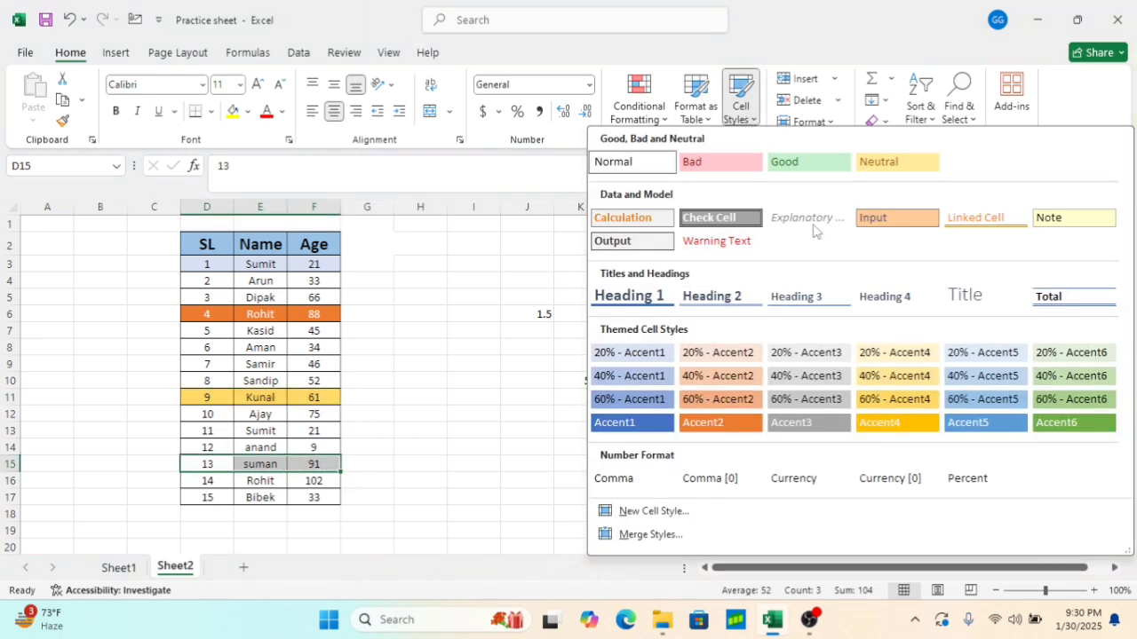
{"action": "left_click", "coordinate": [1061, 423]}
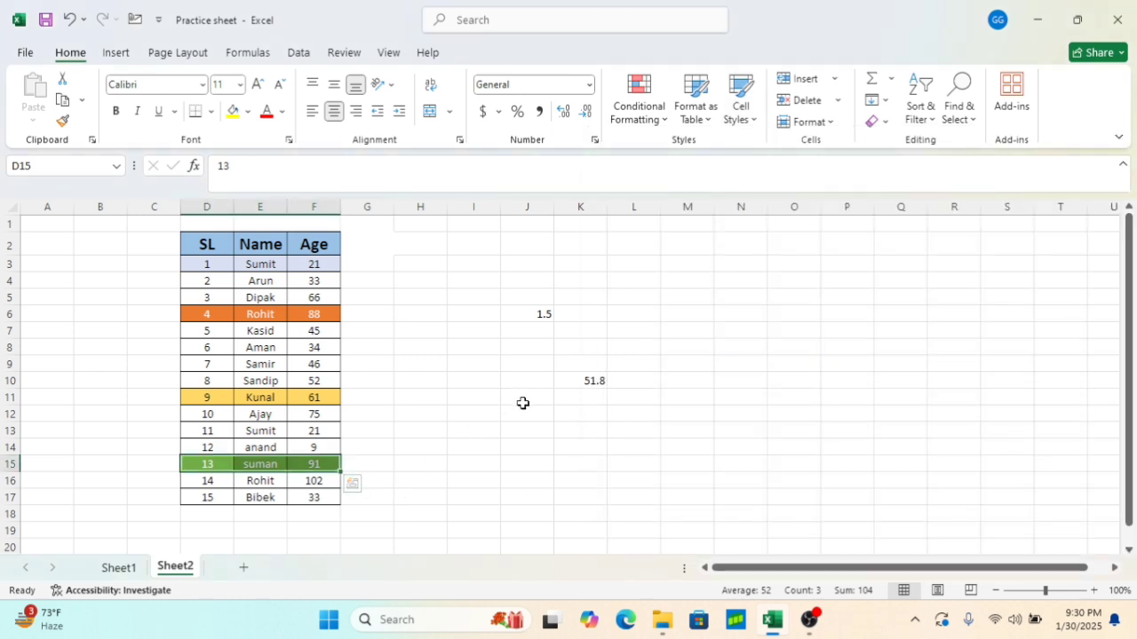